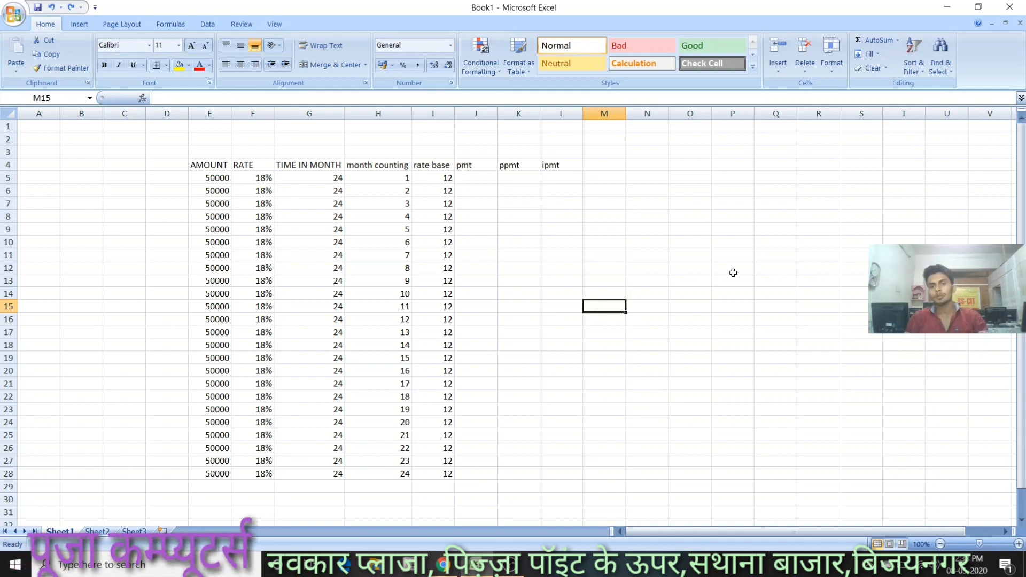
- Enter the value 12 in cell Q11
click(757, 254)
text(12)
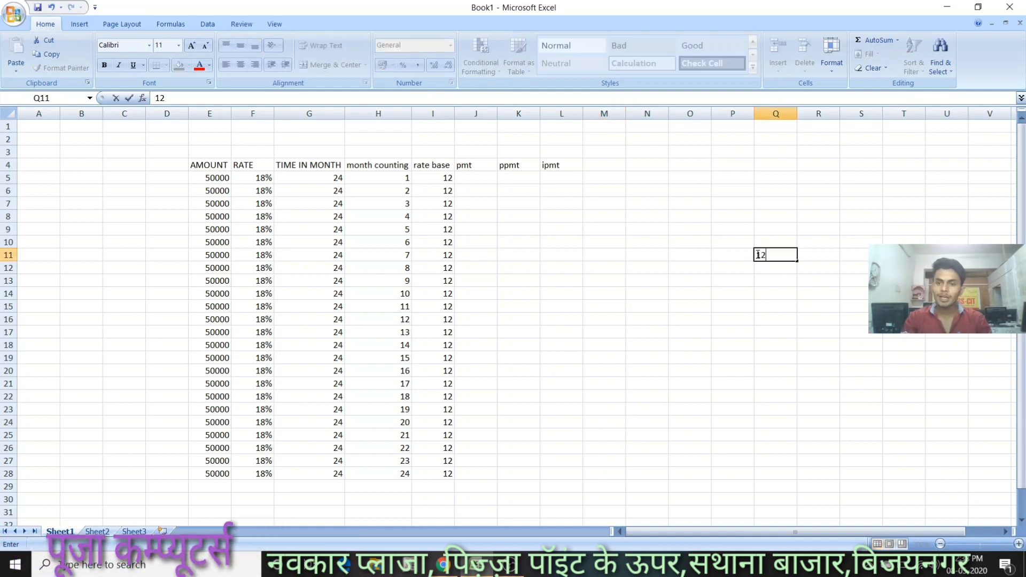
key(Return)
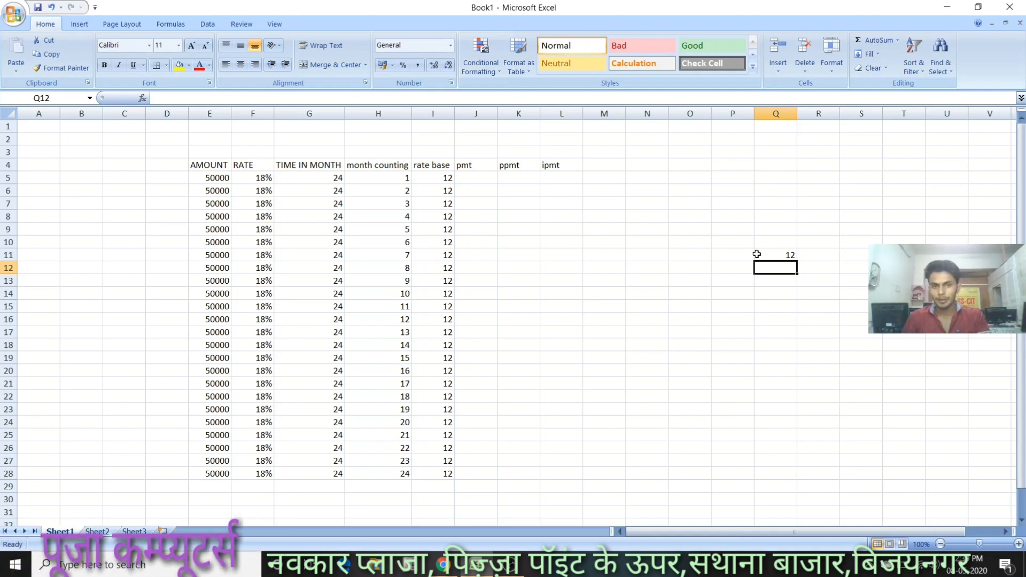
- Enter the formula =PMT(F5/I5,G5,E5) in cell K5 to calculate the monthly loan payment
click(536, 192)
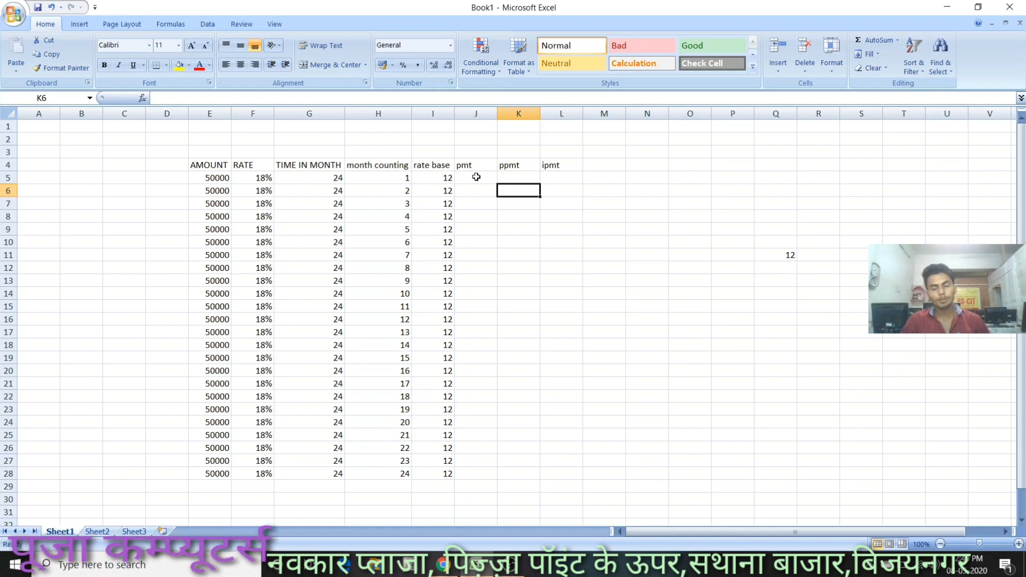
click(509, 177)
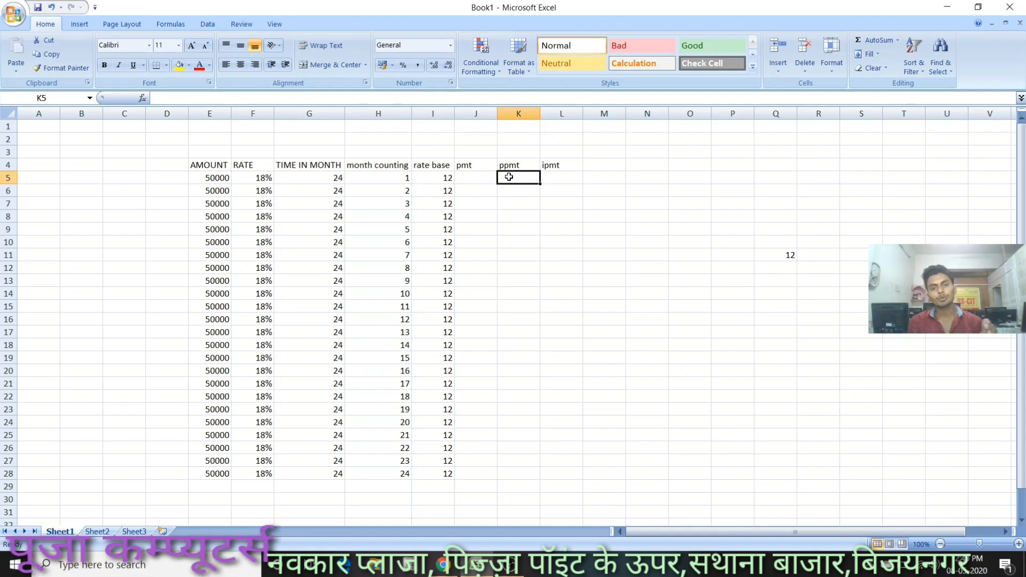
text(=)
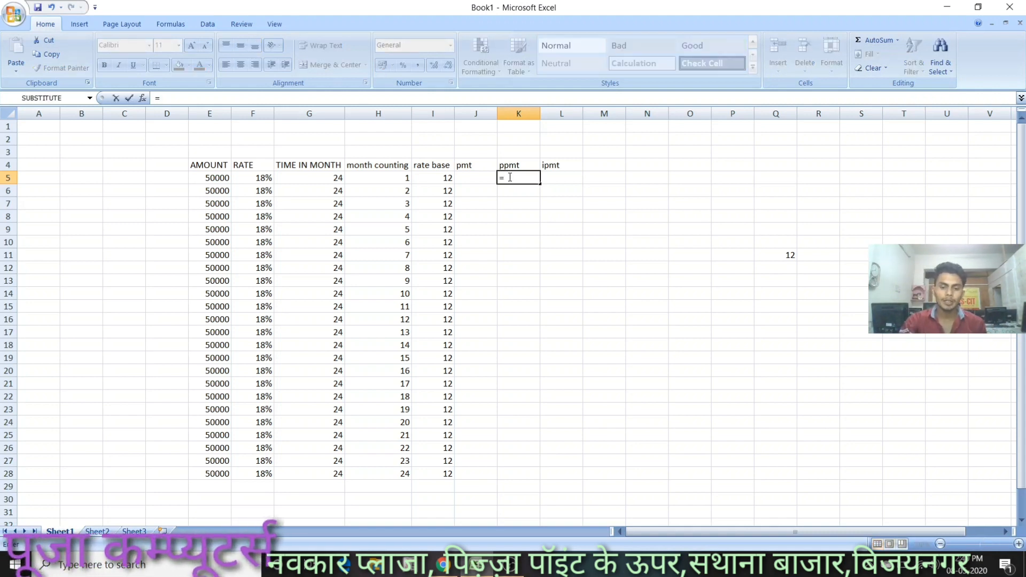
text(pmt)
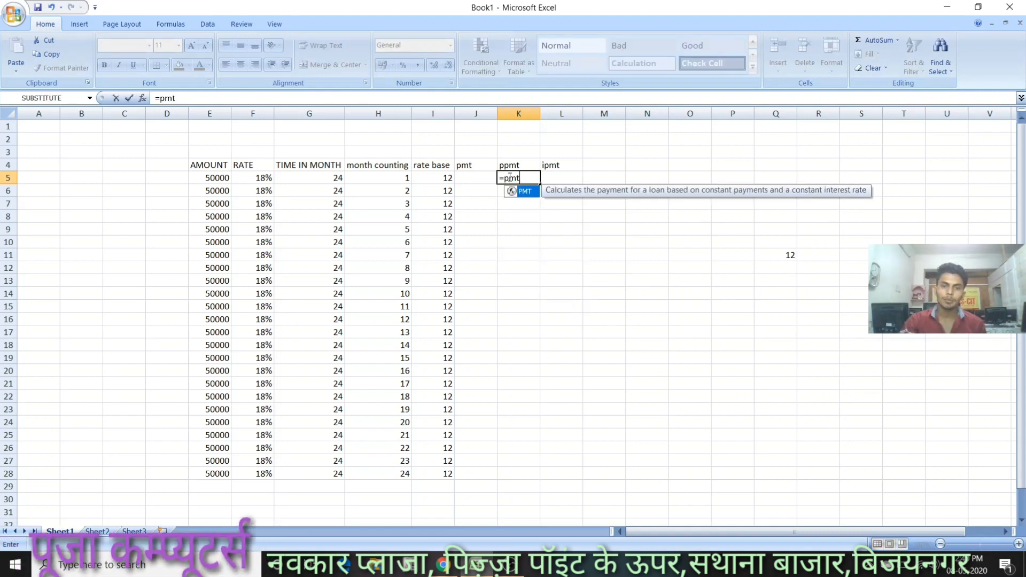
text(()
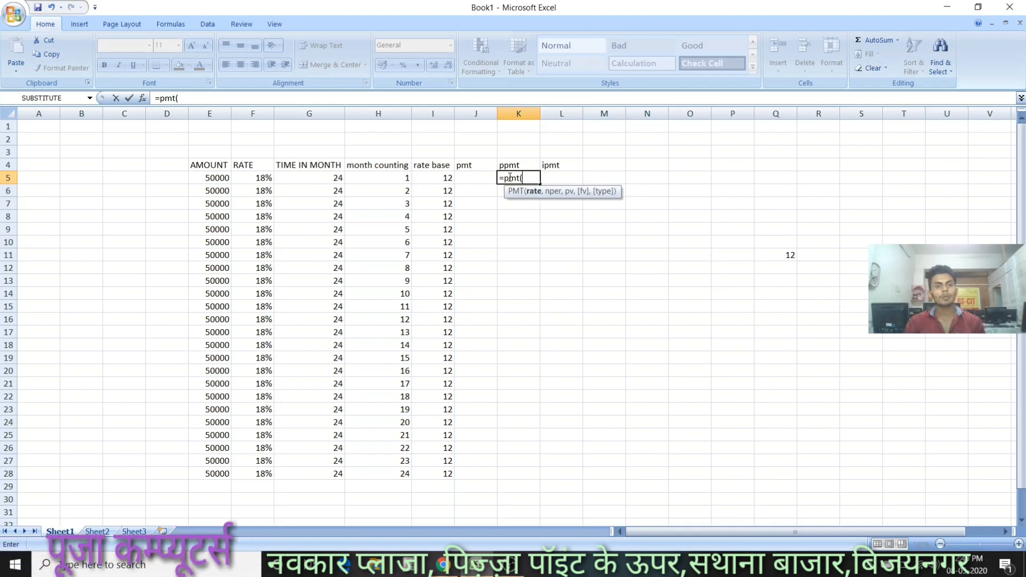
click(253, 176)
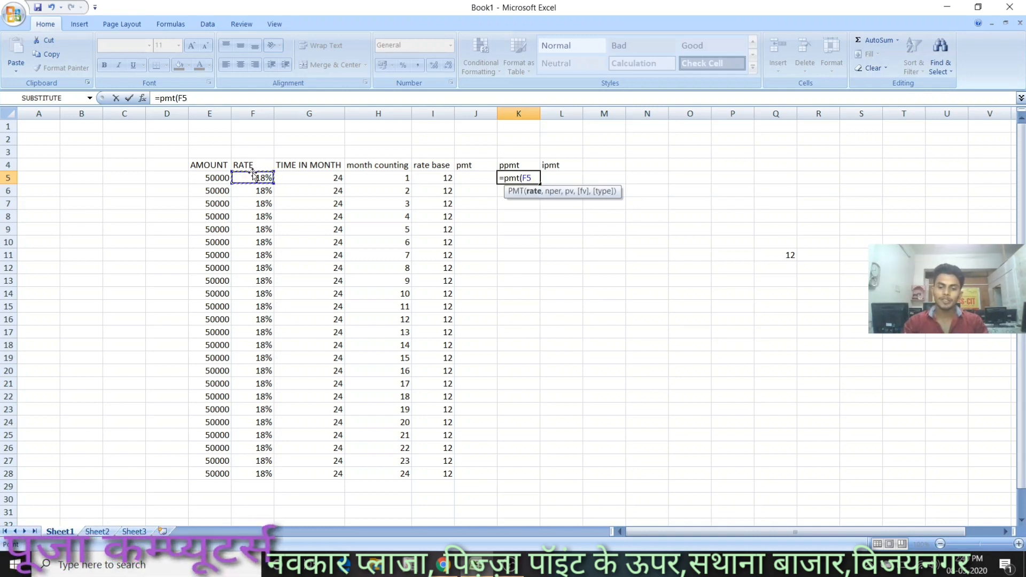
text(/)
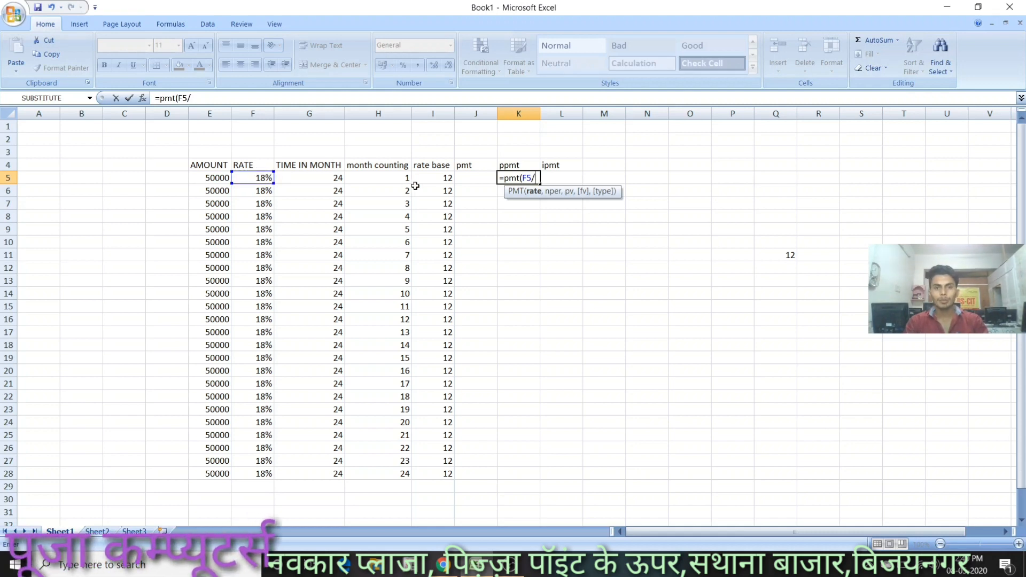
click(438, 179)
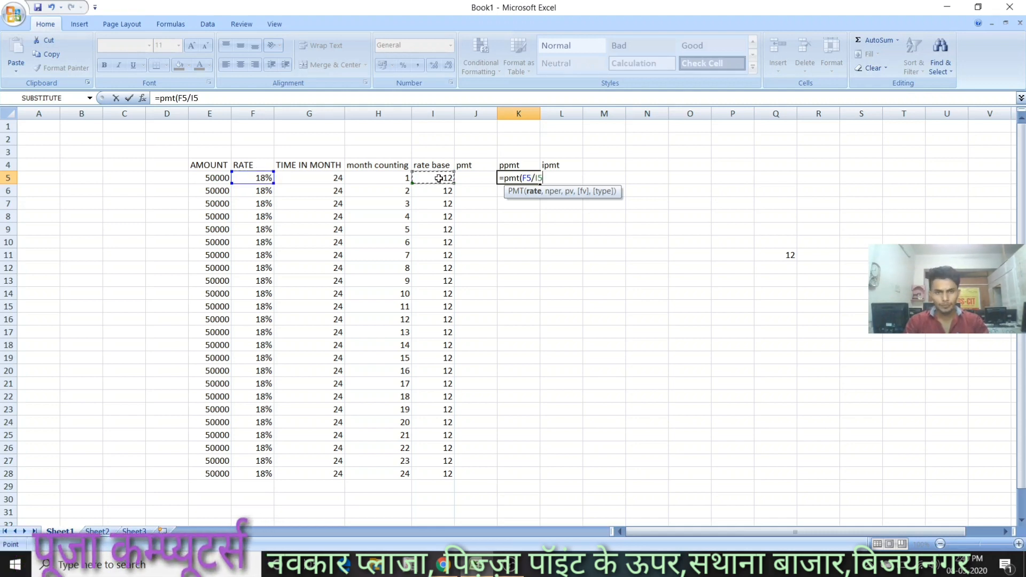
text(,)
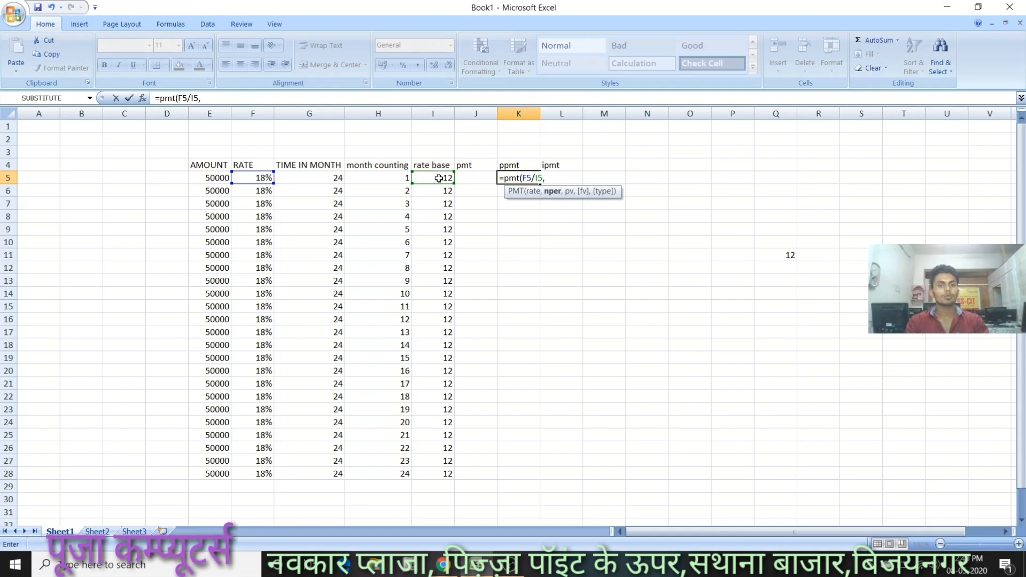
click(327, 178)
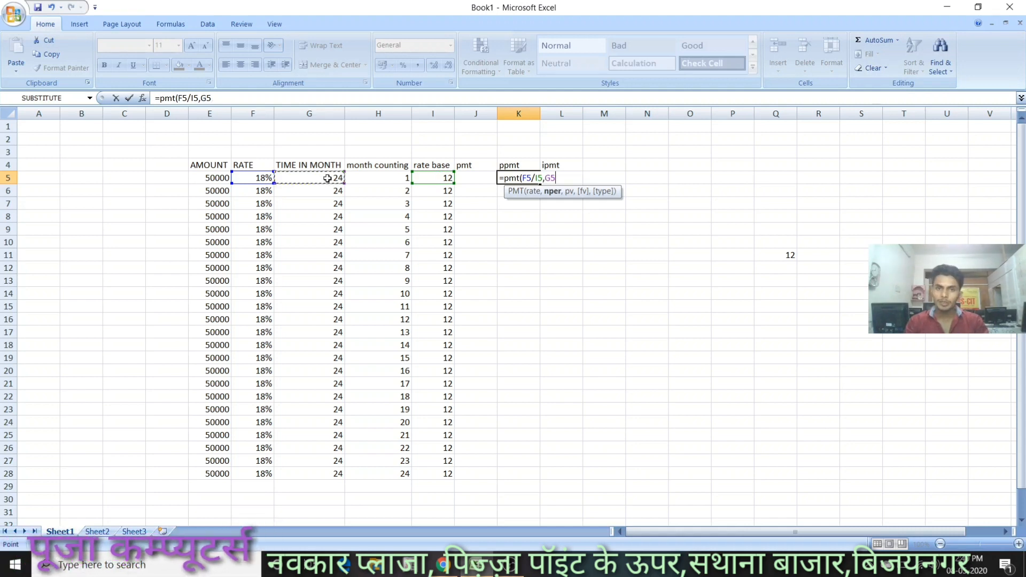
text(,)
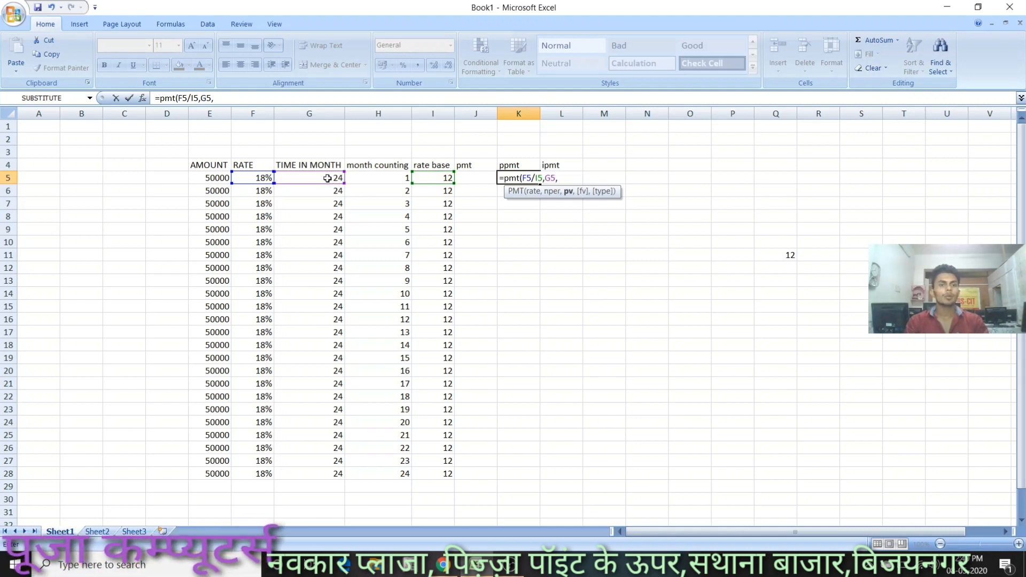
click(212, 179)
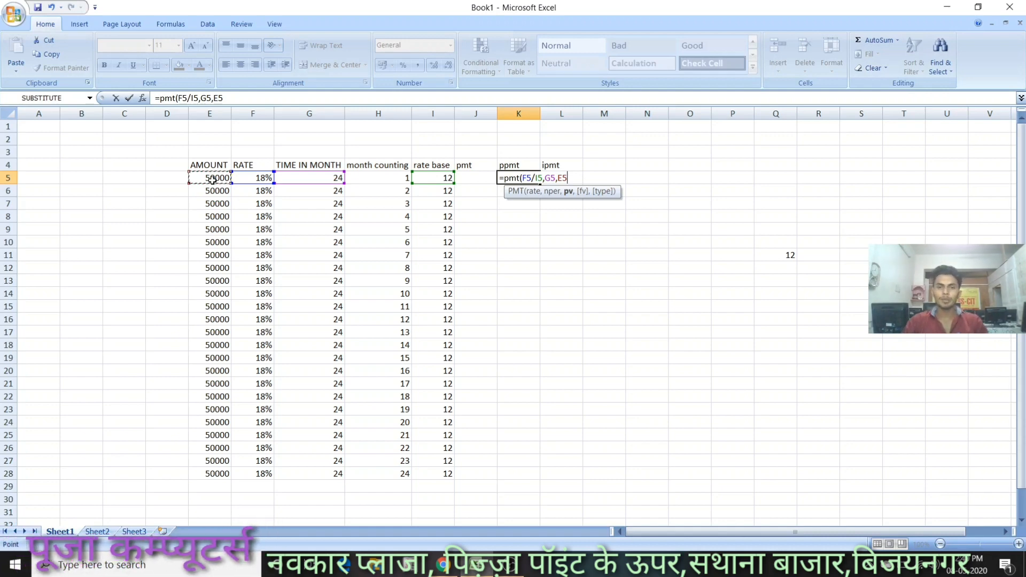
text())
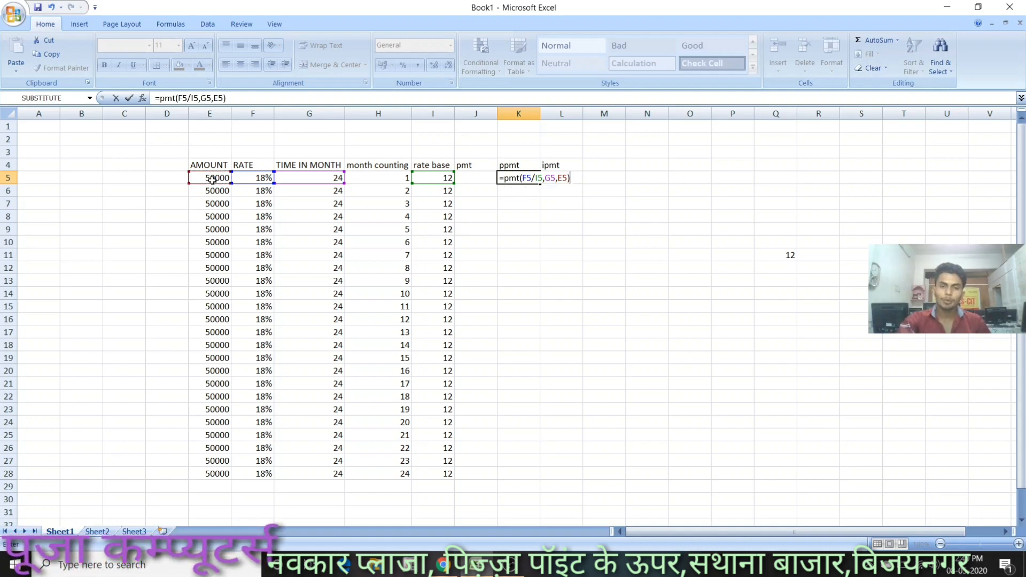
key(Return)
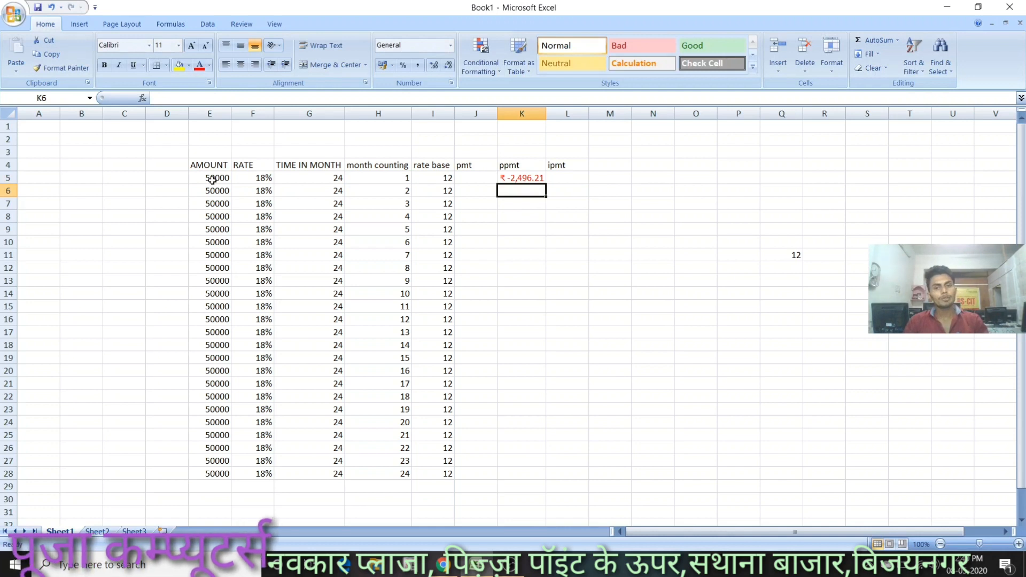
- Fill the PMT formula from K5 down to K28, keeping its Currency format
click(521, 177)
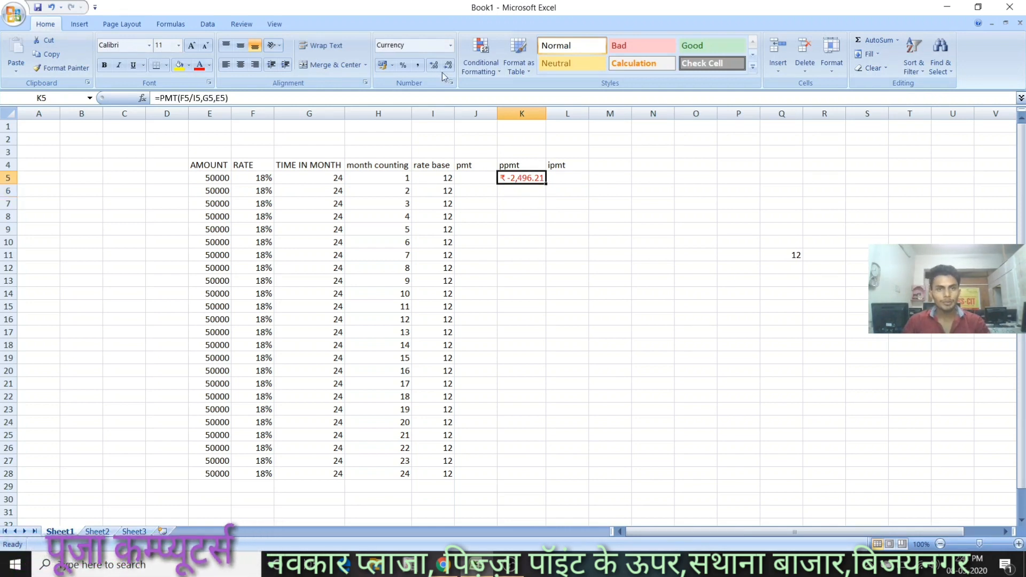
click(451, 46)
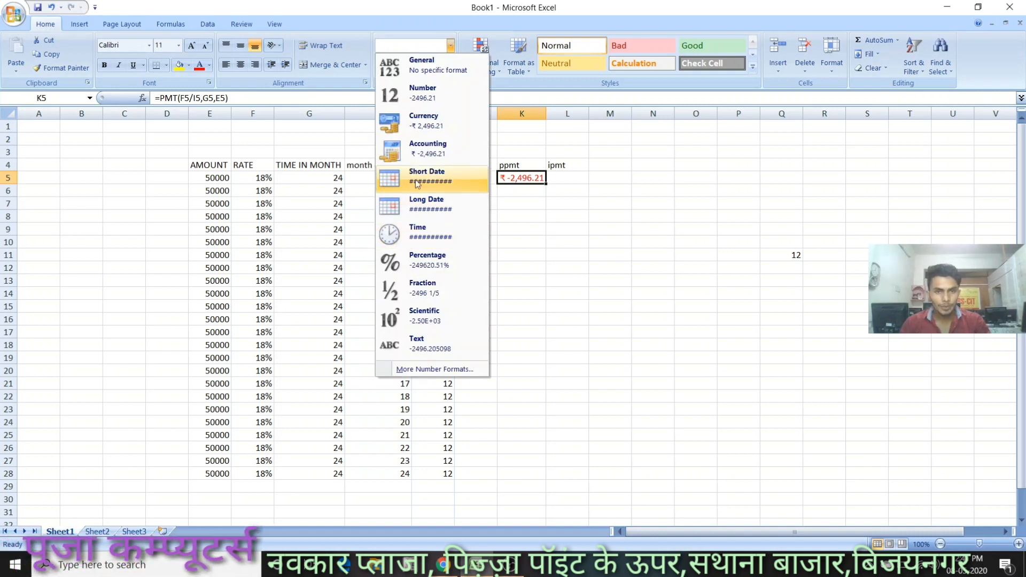
click(528, 176)
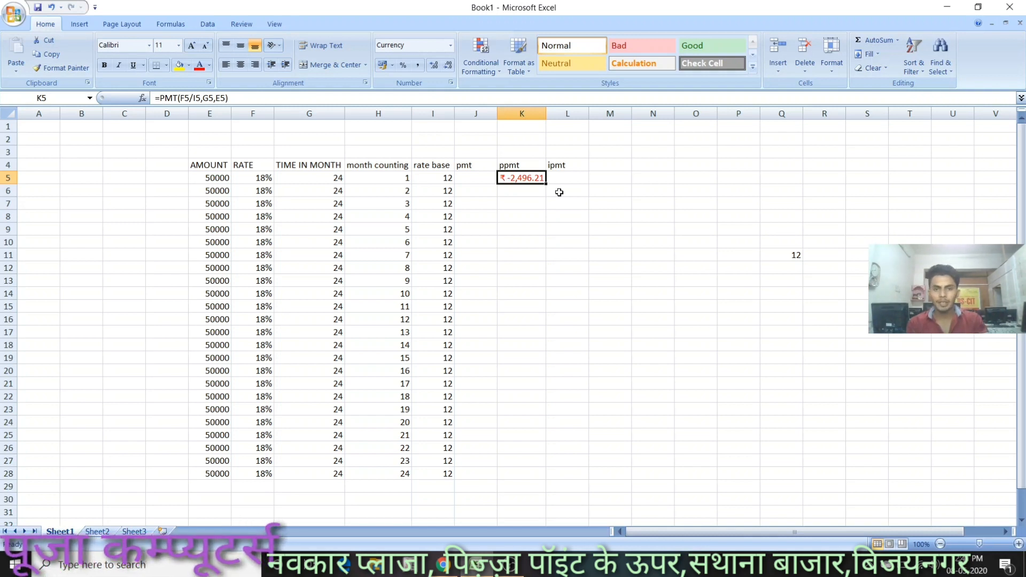
drag(546, 182, 551, 483)
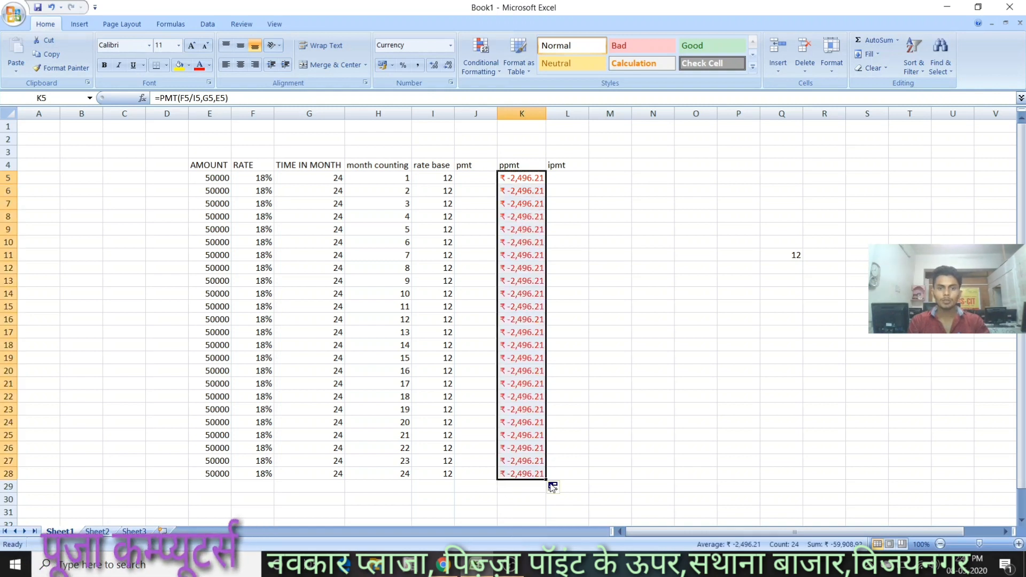
click(510, 422)
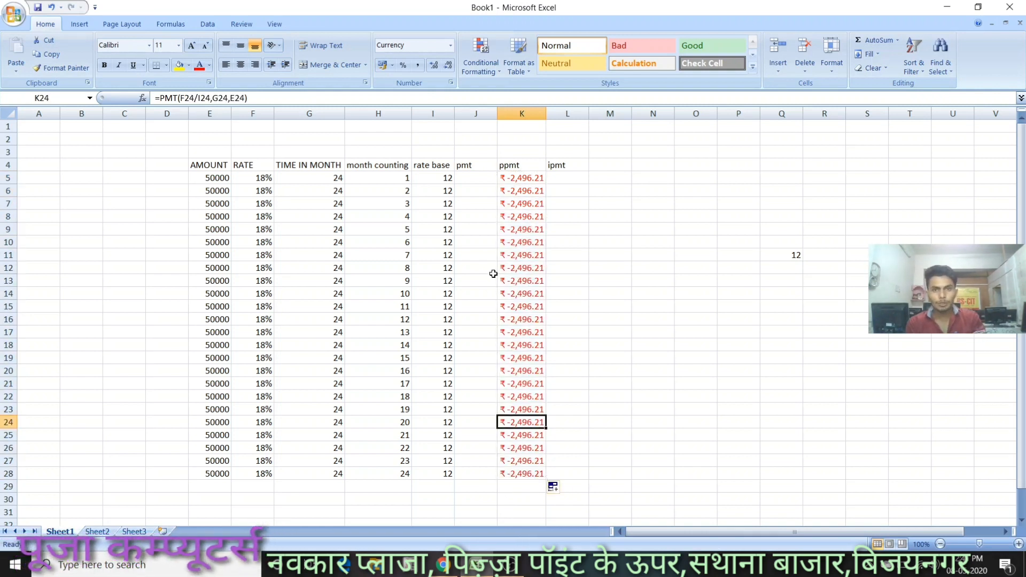
- Insert a column before ipmt and relabel the headers so K4 reads pmt and L4 reads ppmt, with J4 cleared
click(515, 163)
text(pmt)
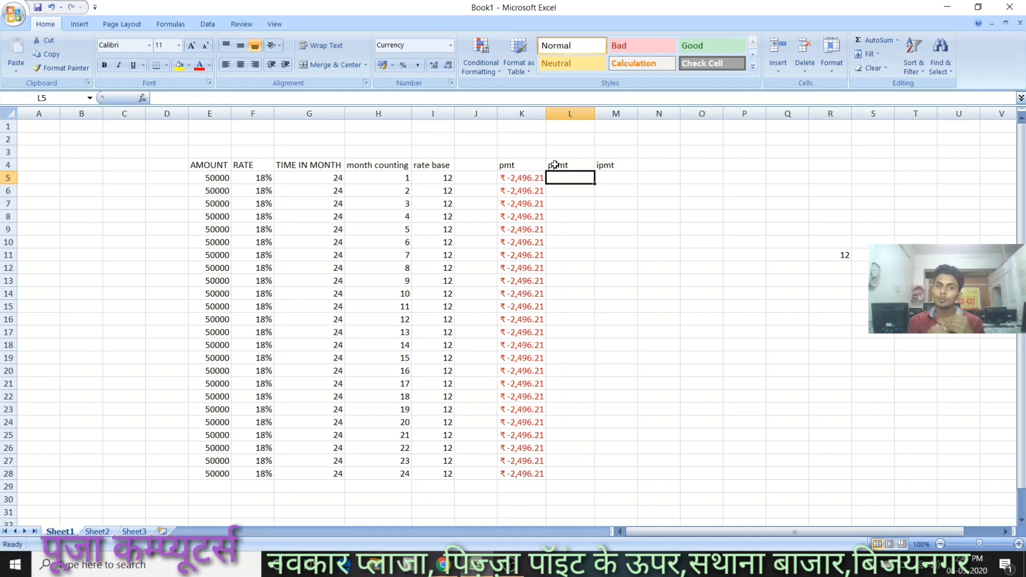
click(213, 188)
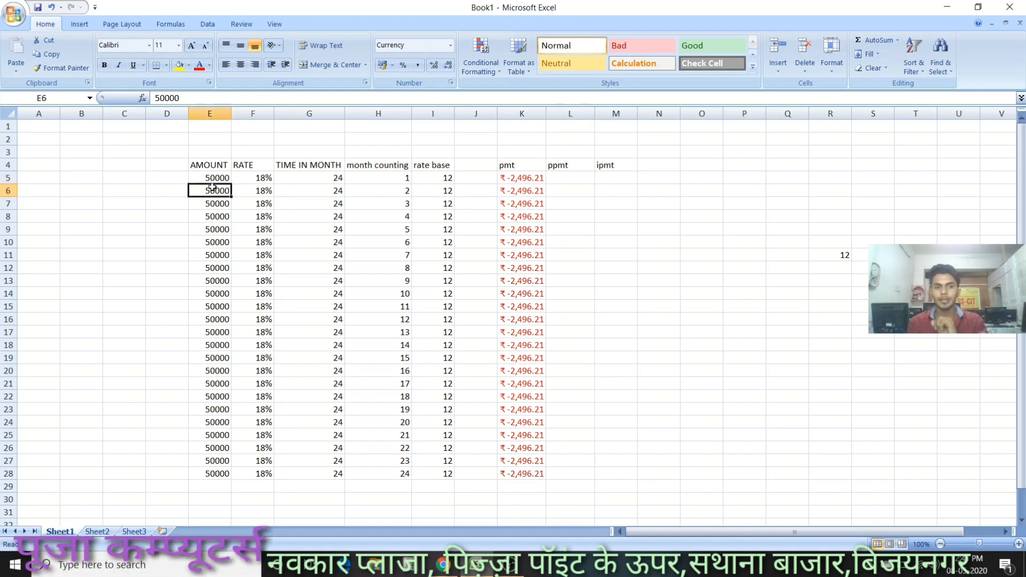
click(512, 180)
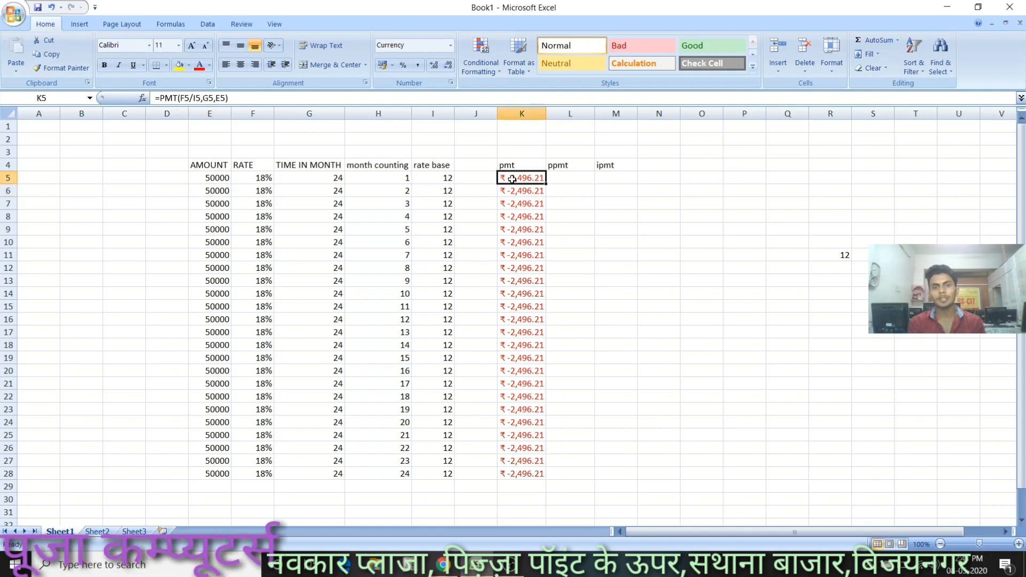
click(519, 256)
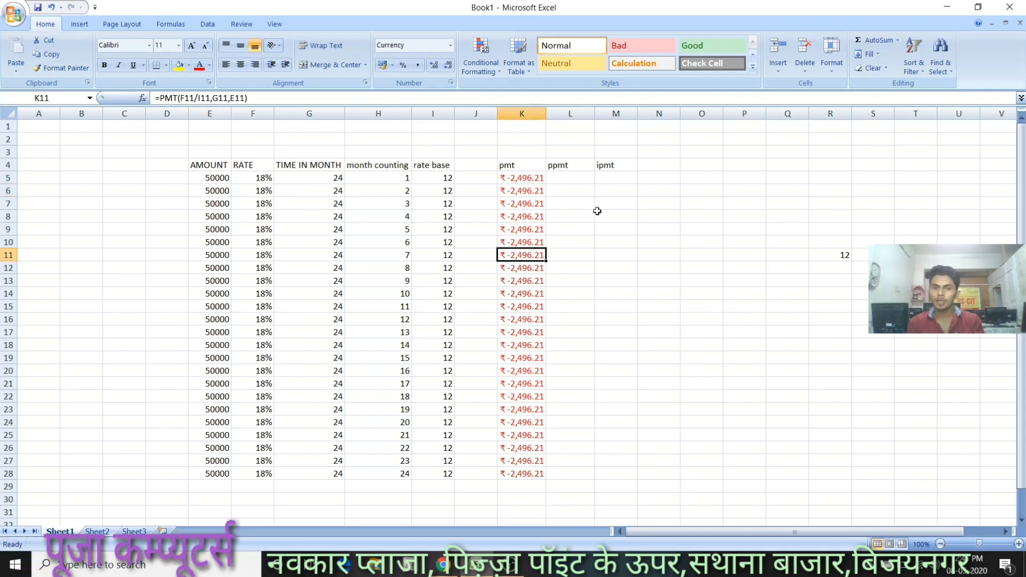
- Enter the formula =PPMT(F5/I5,H5,G5,E5) in cell L5 to calculate the principal portion of the first month's payment
click(570, 178)
text(=ppmt)
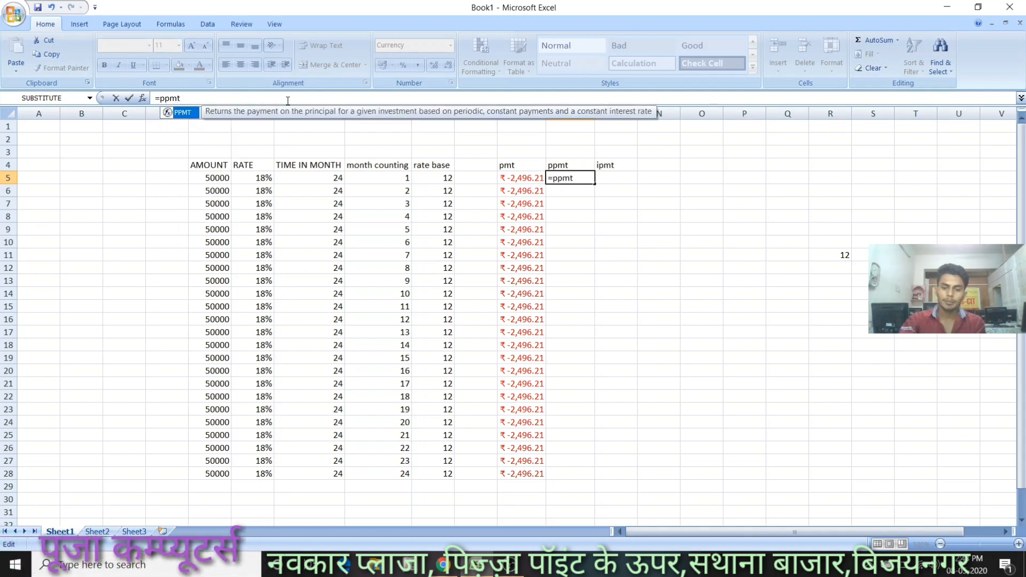
text(()
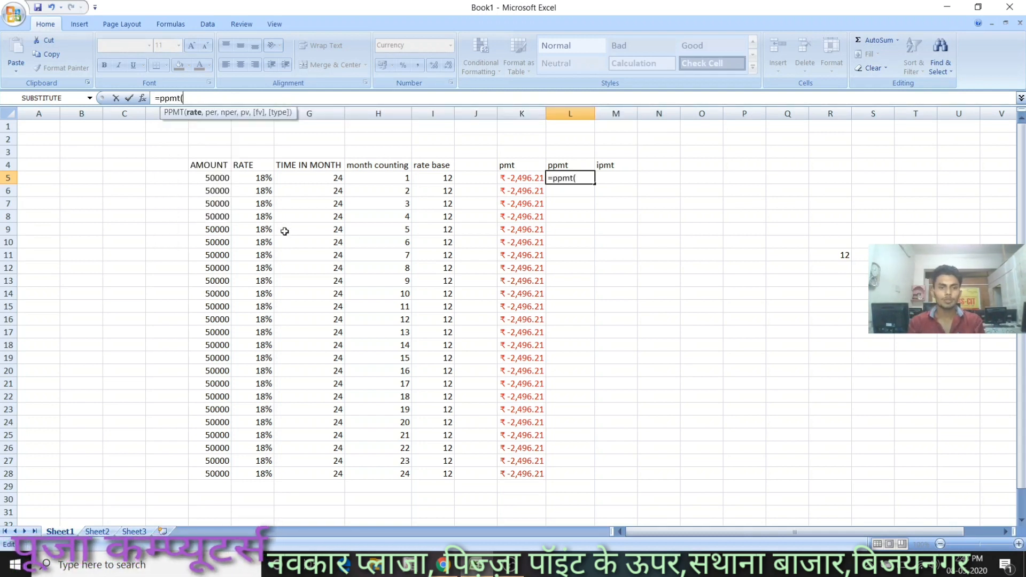
click(258, 177)
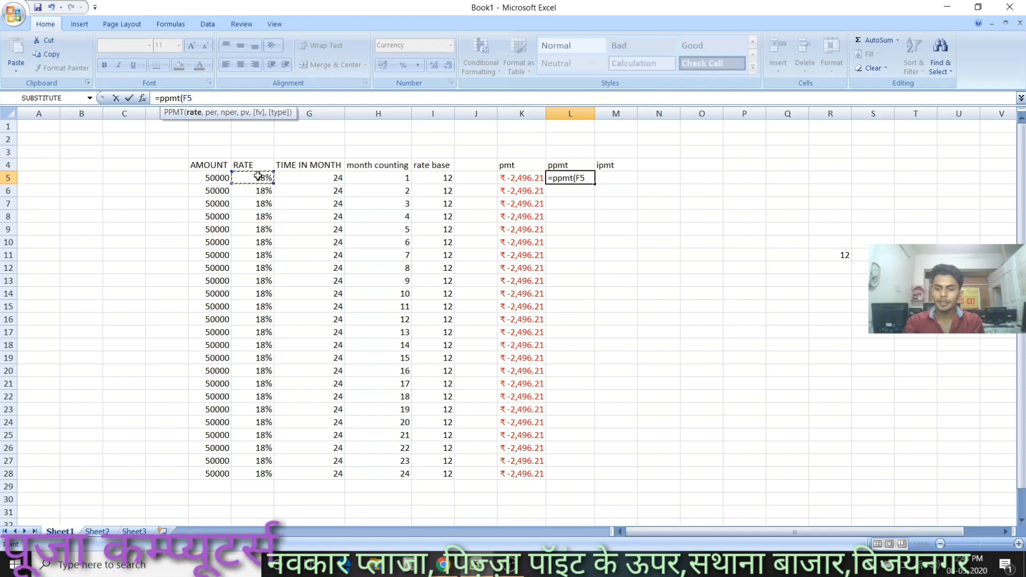
text(\)
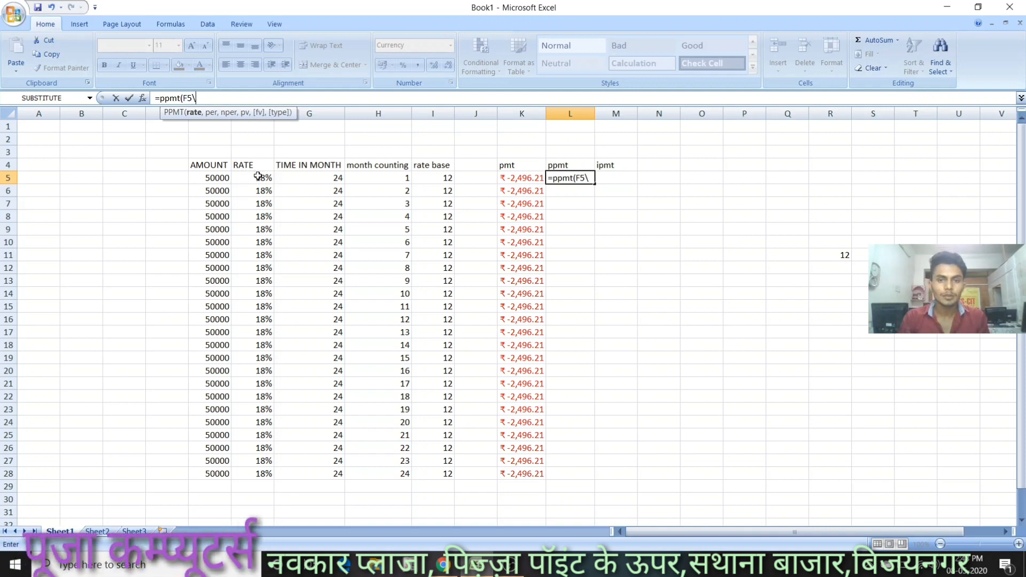
key(BackSpace)
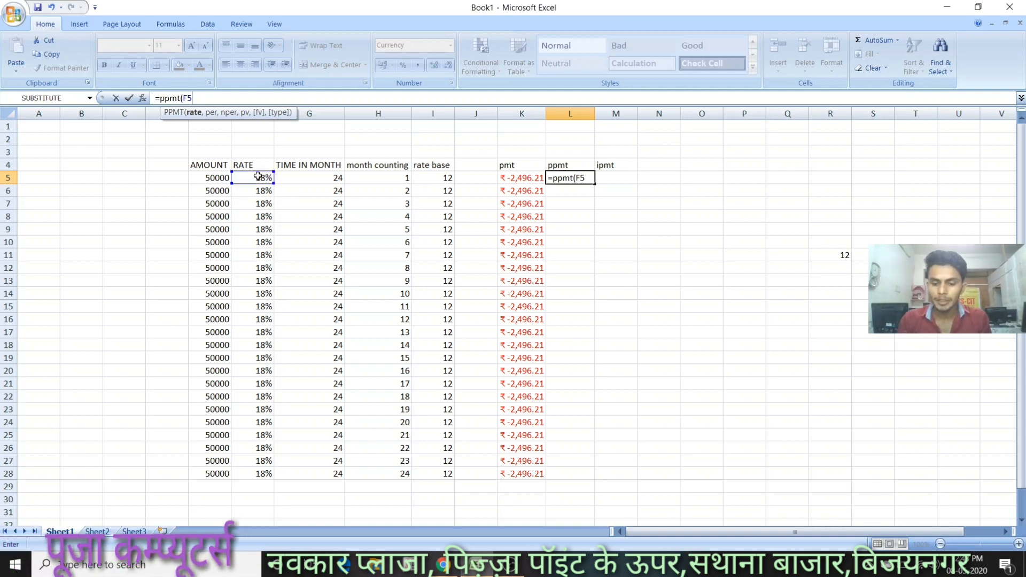
text(/)
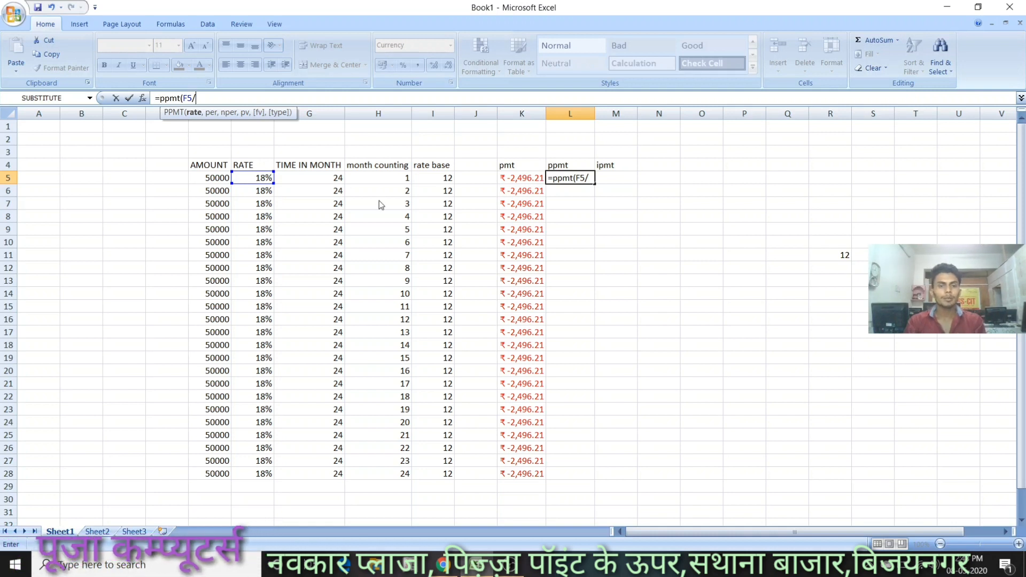
click(449, 179)
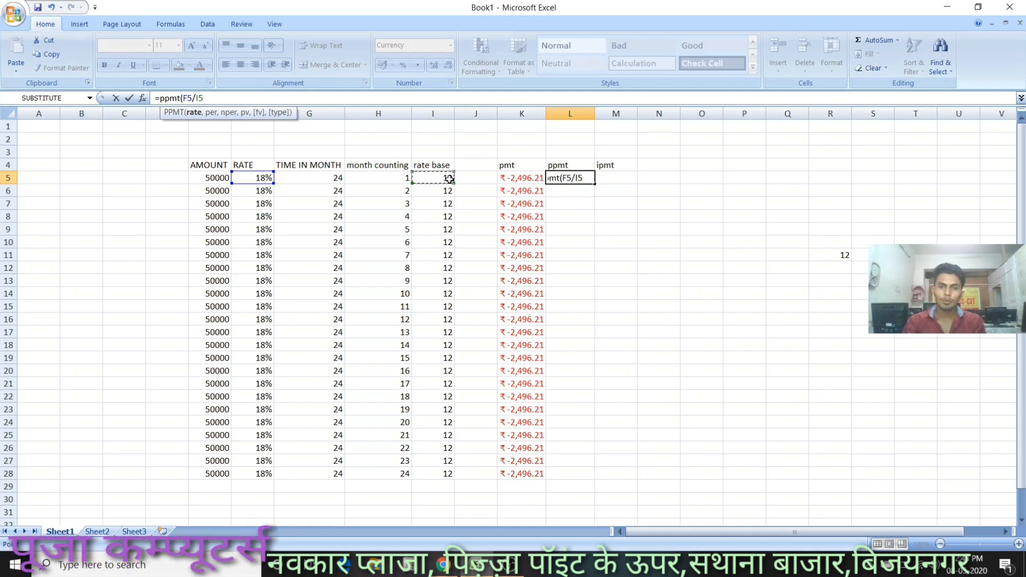
text(,)
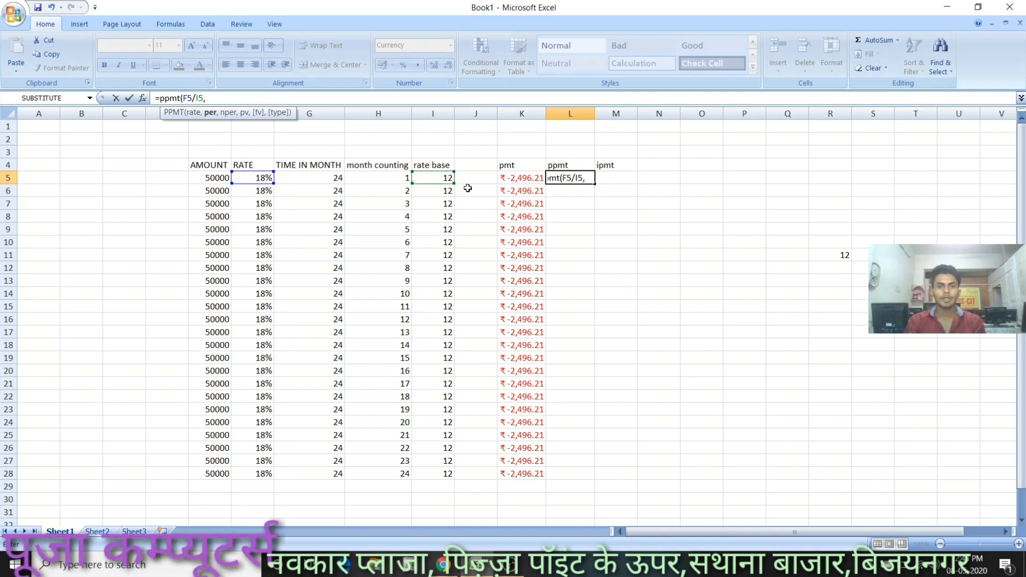
click(389, 178)
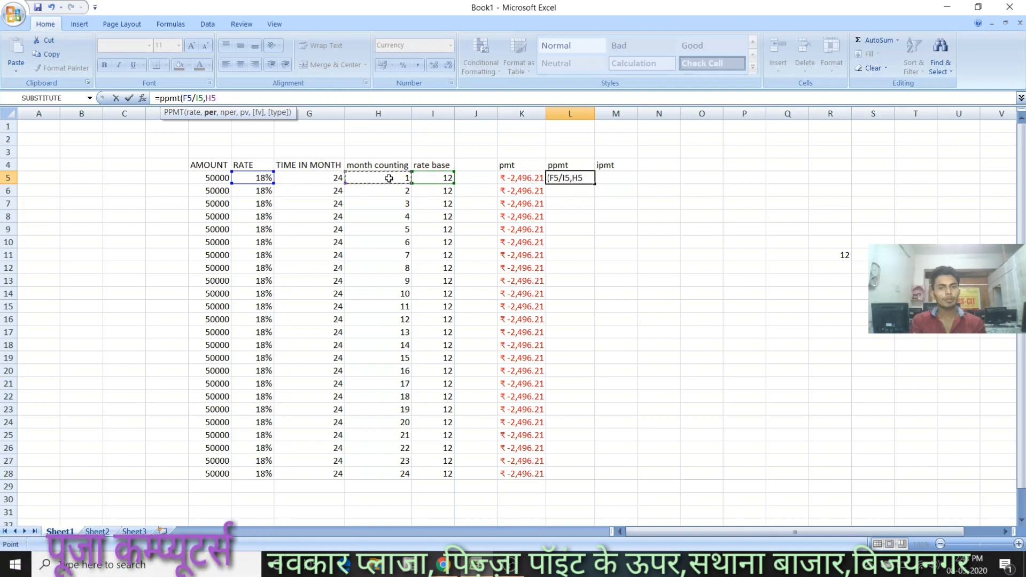
text(,)
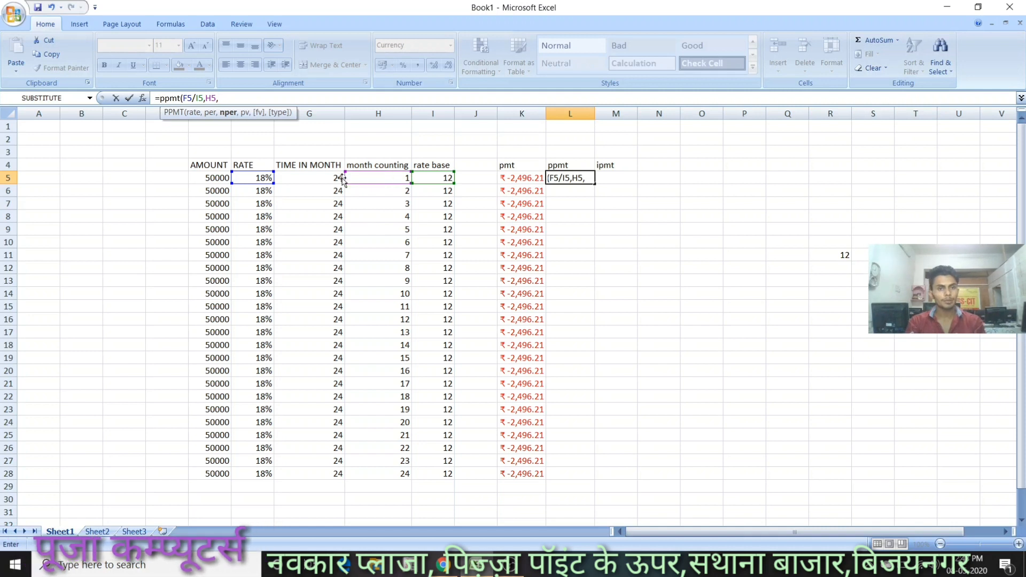
click(320, 178)
text(,)
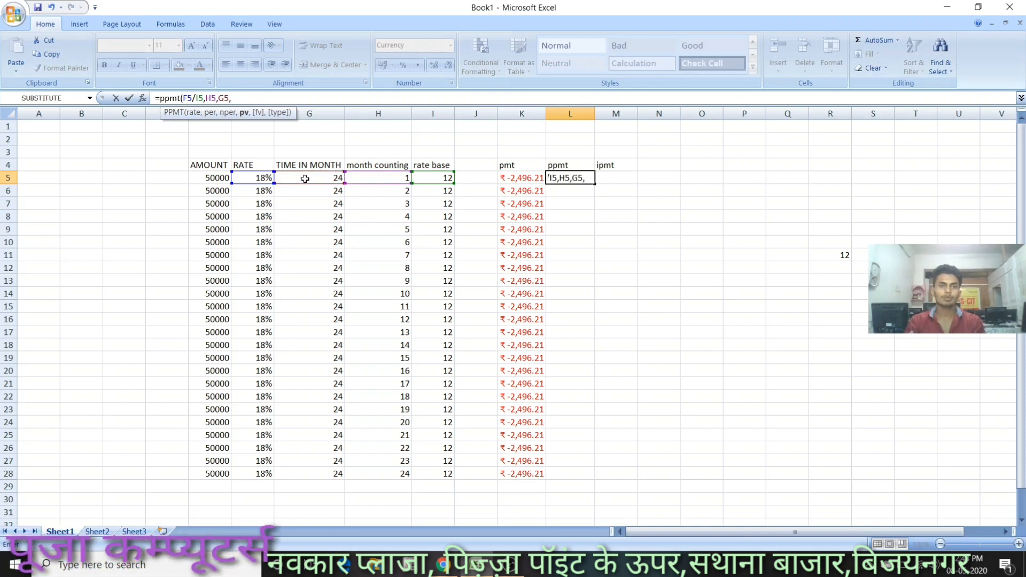
click(209, 177)
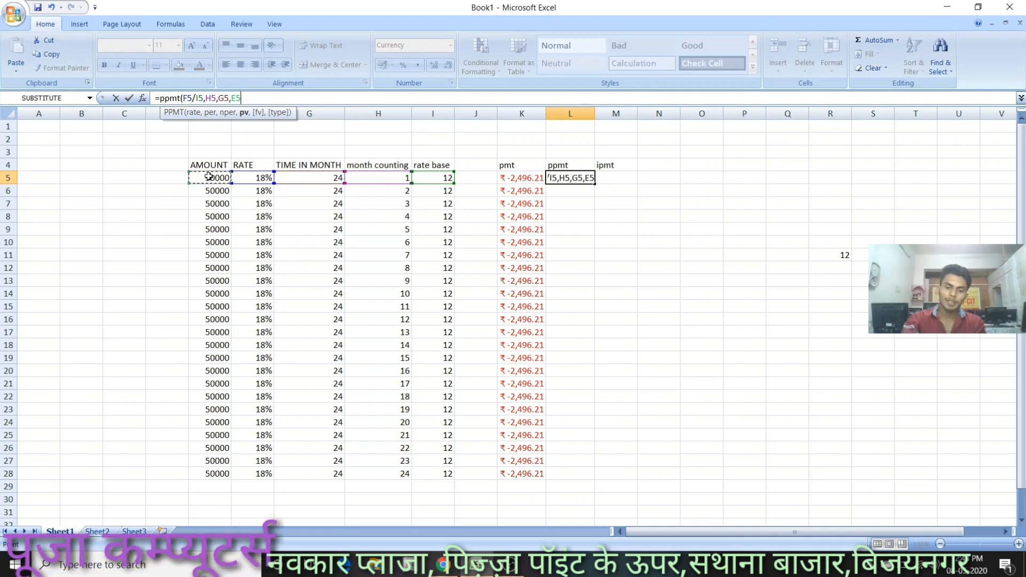
text())
key(Return)
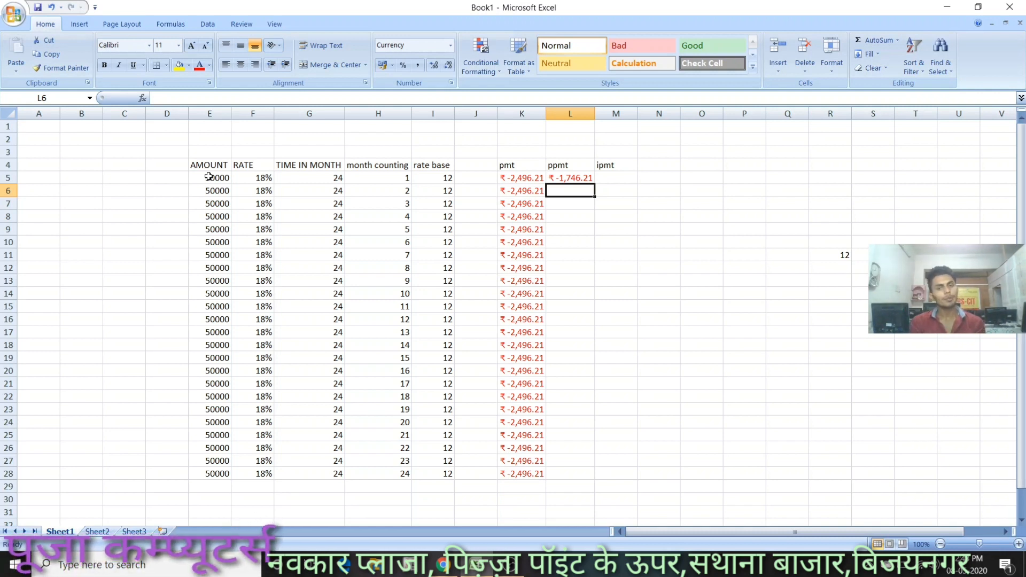
- Fill the PPMT formula from L5 down to L28 and check the principal portions for months 16 and 1
click(573, 175)
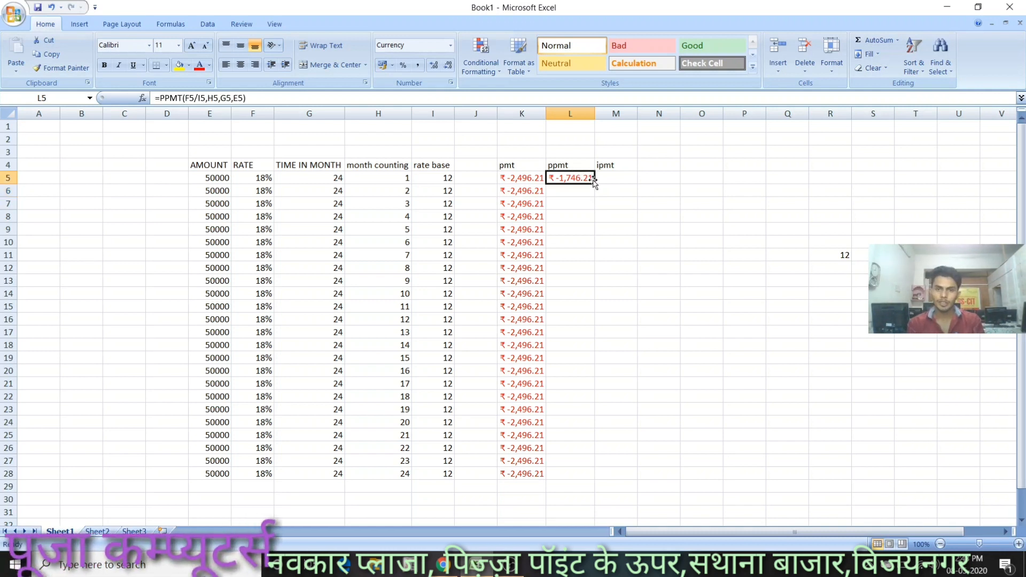
drag(595, 183, 605, 479)
click(549, 370)
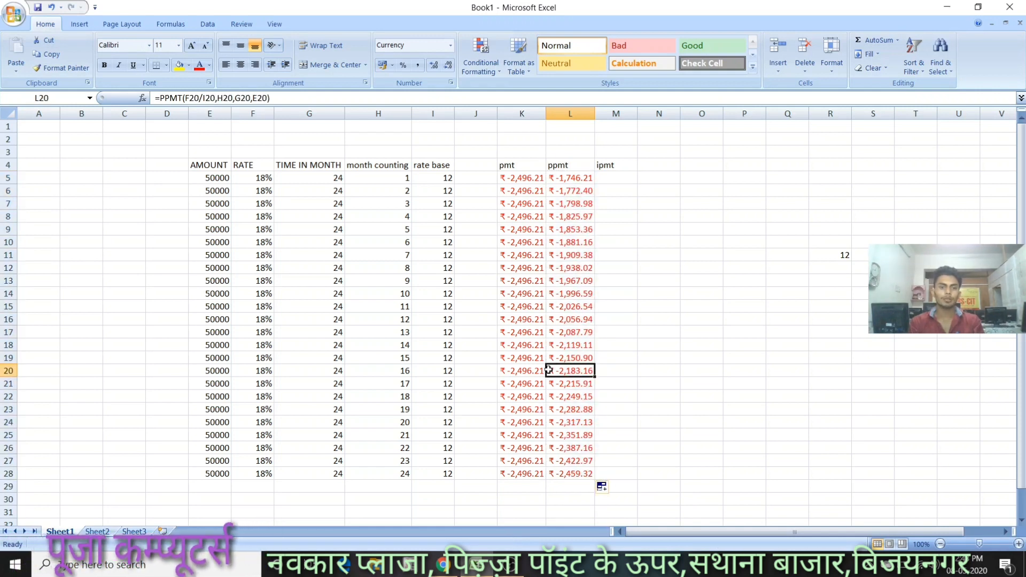
click(405, 369)
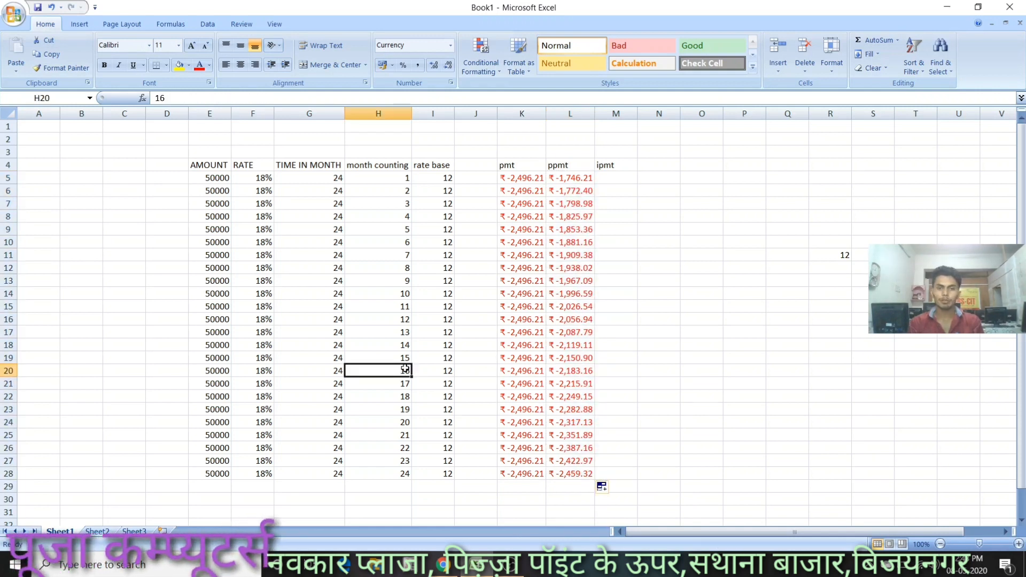
click(579, 374)
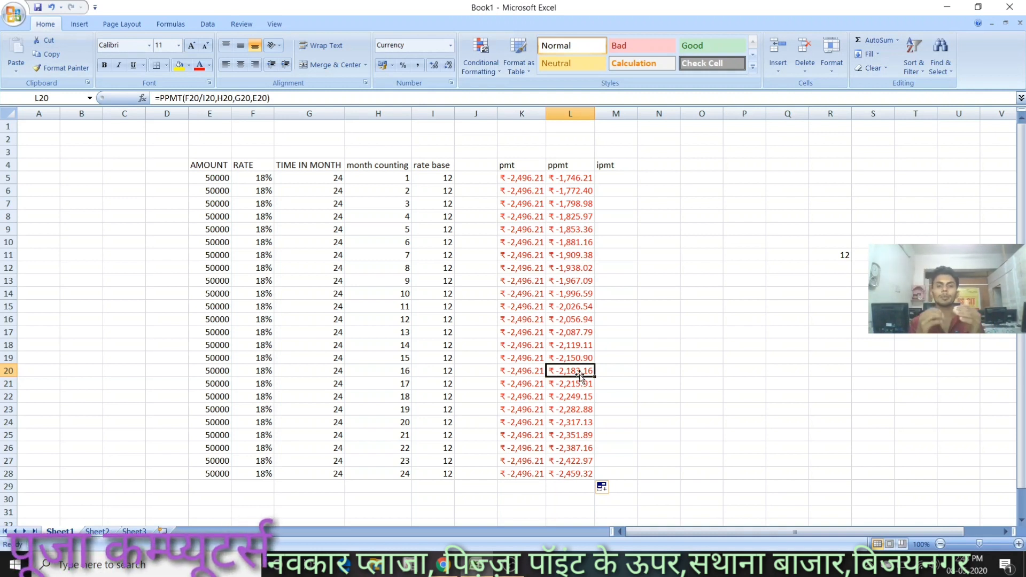
click(574, 179)
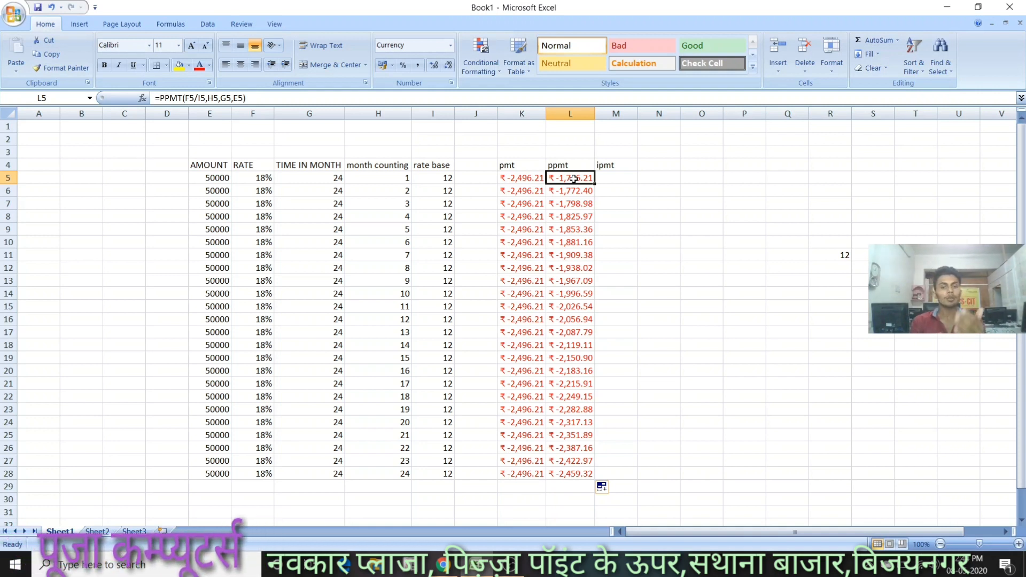
- Enter the formula =IPMT(F5/I5,H5,G5,E5) in cell M5 to calculate the interest portion of the first month's payment
click(623, 180)
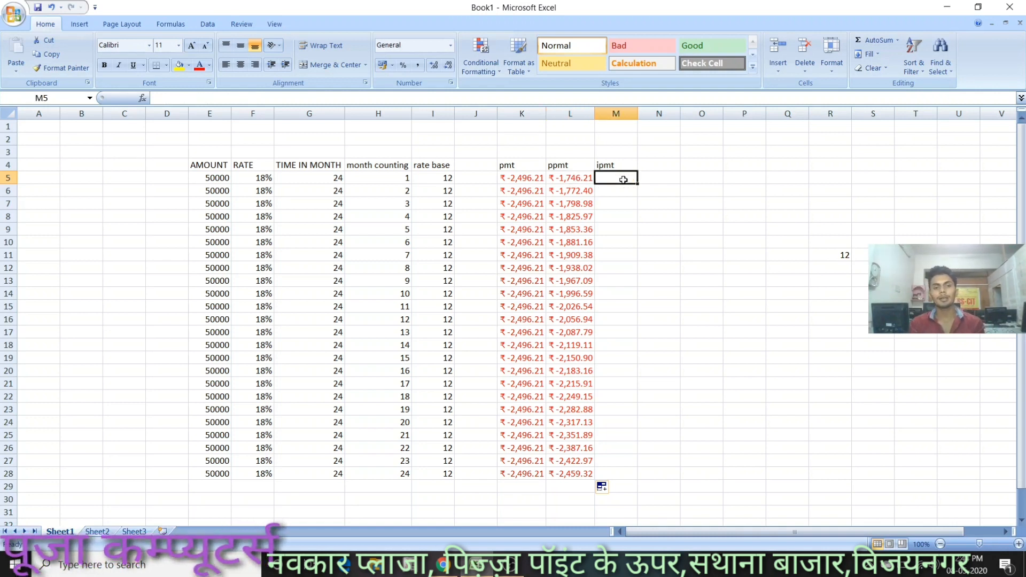
text(=)
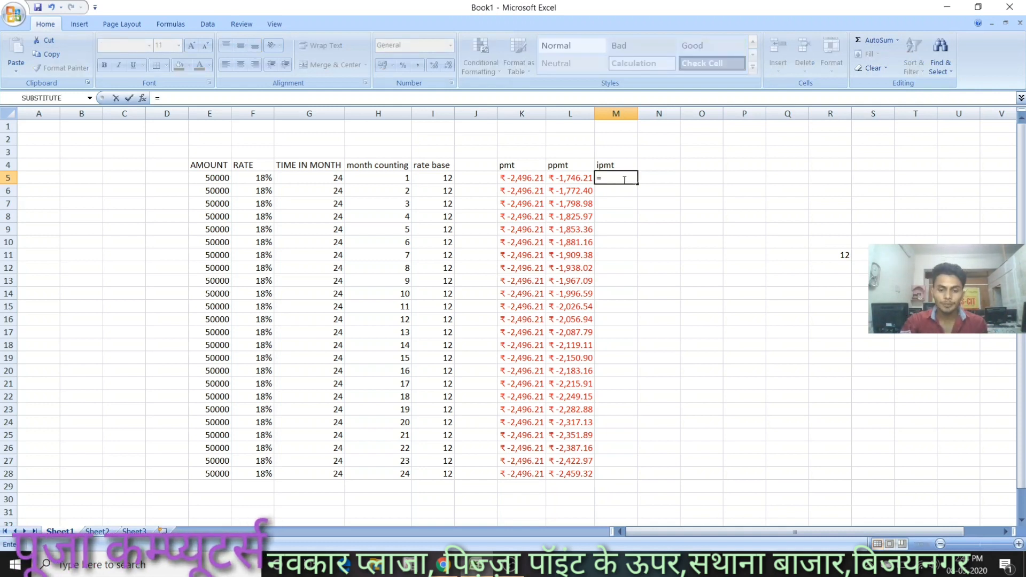
text(ipt)
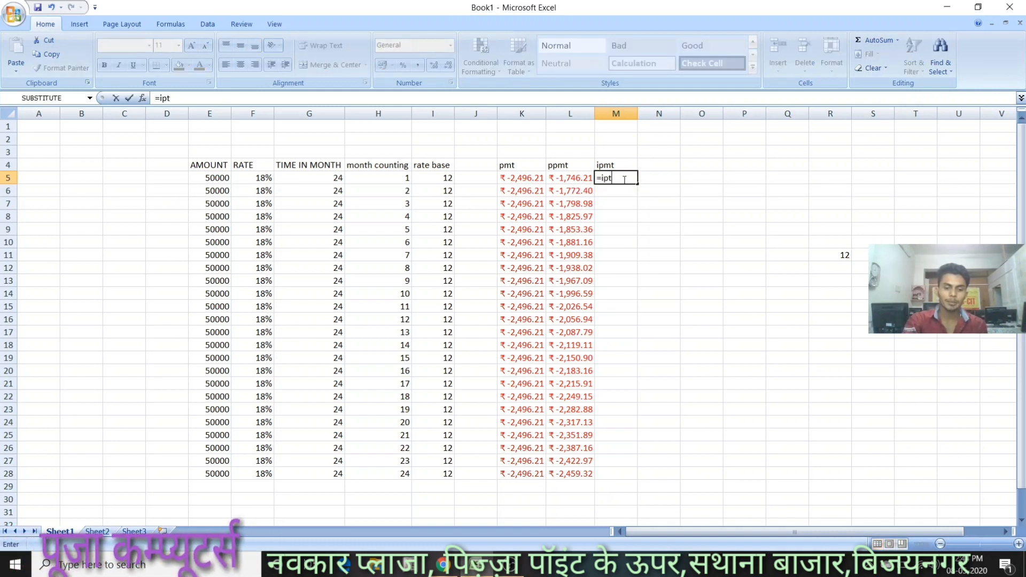
key(BackSpace)
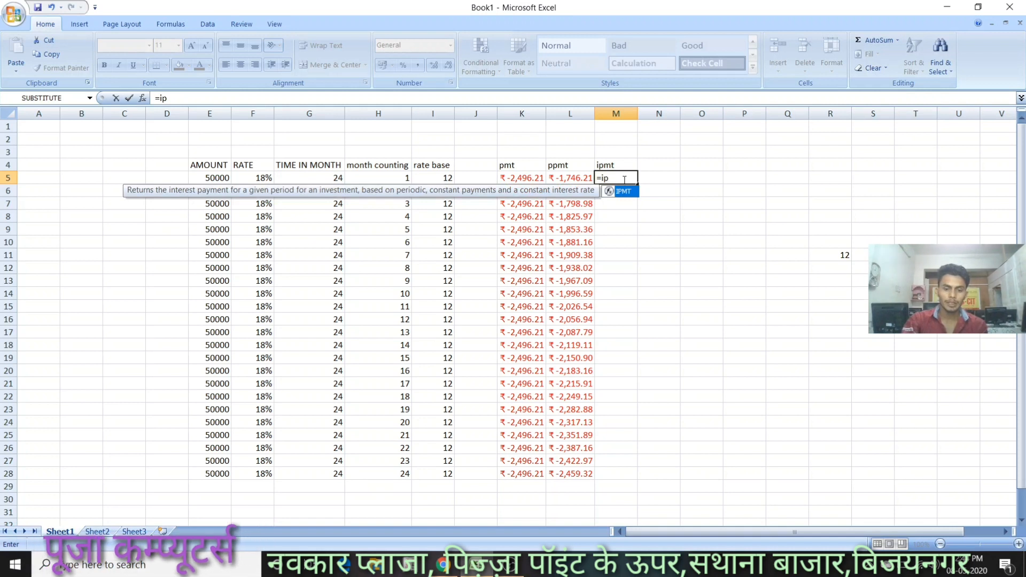
text(mt()
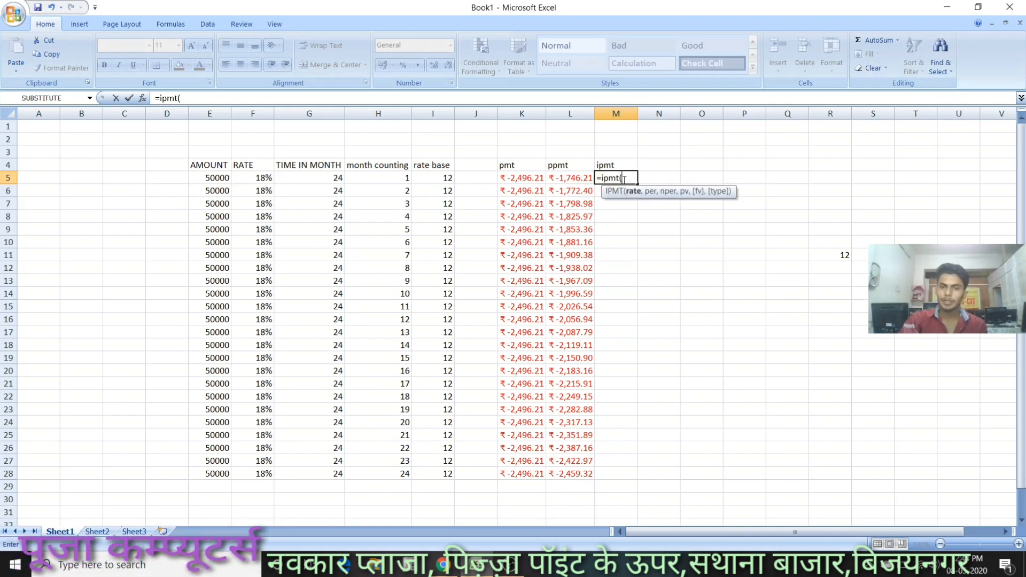
click(247, 182)
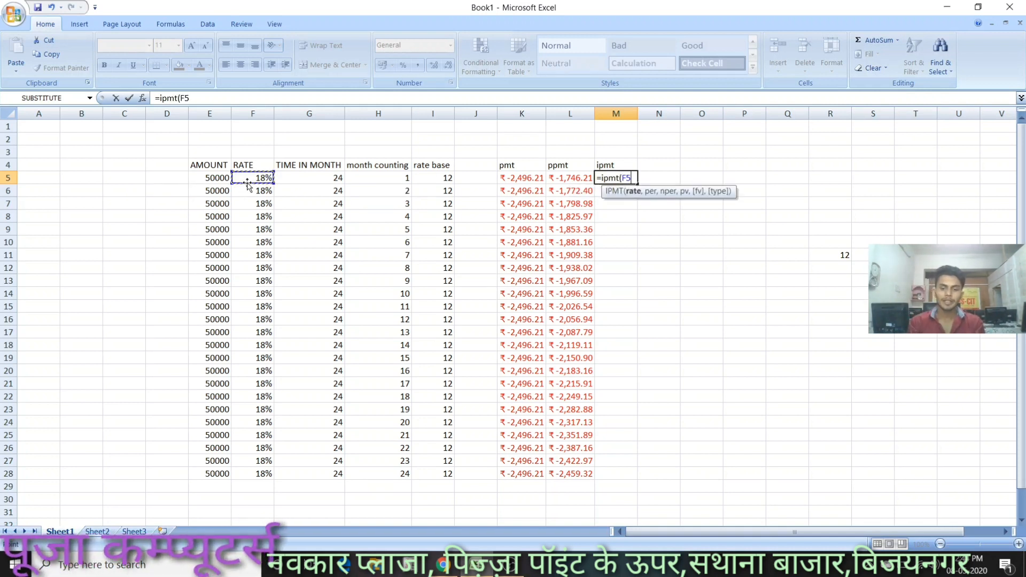
text(/)
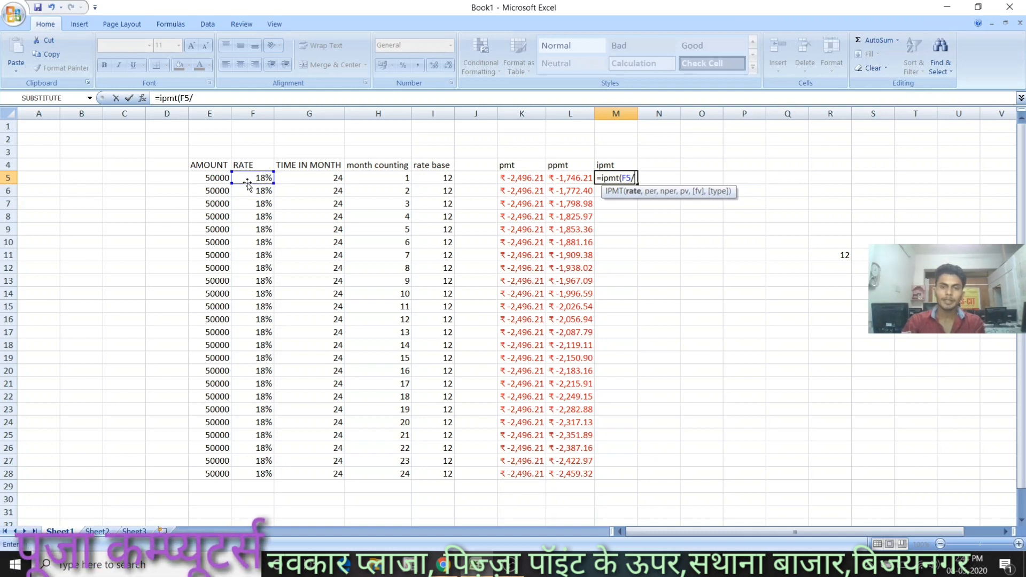
click(451, 179)
text(,)
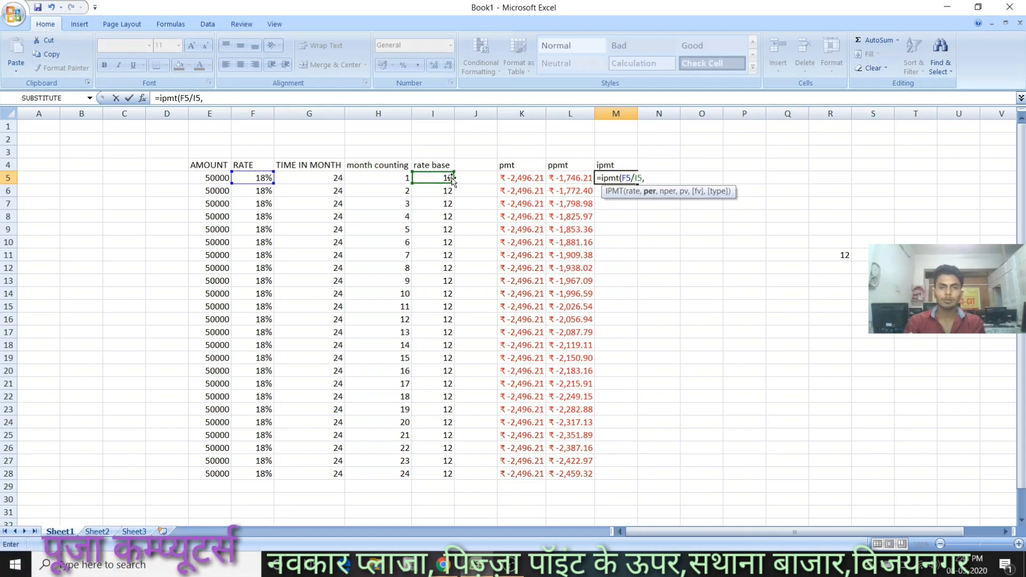
click(407, 179)
text(,)
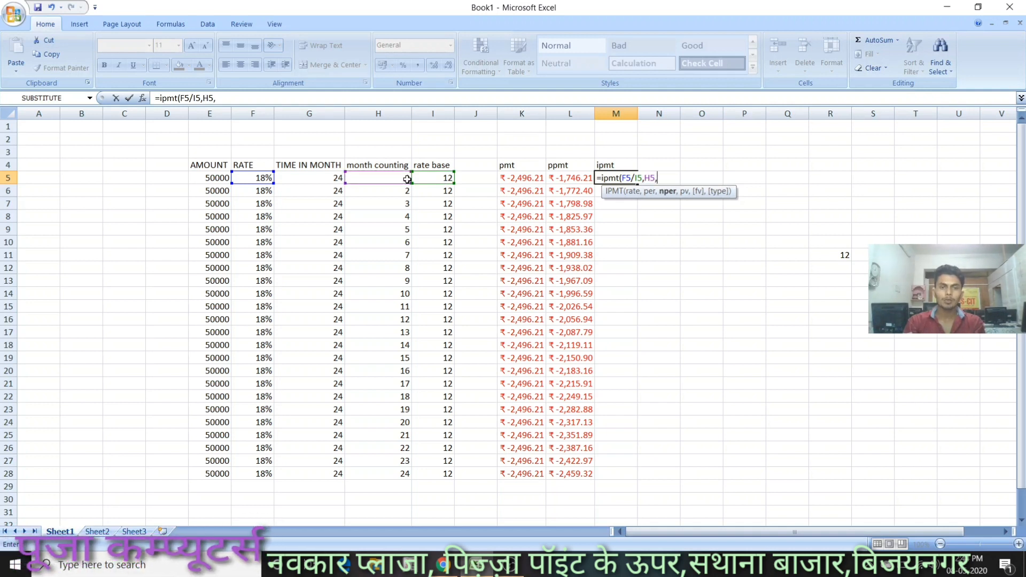
click(327, 180)
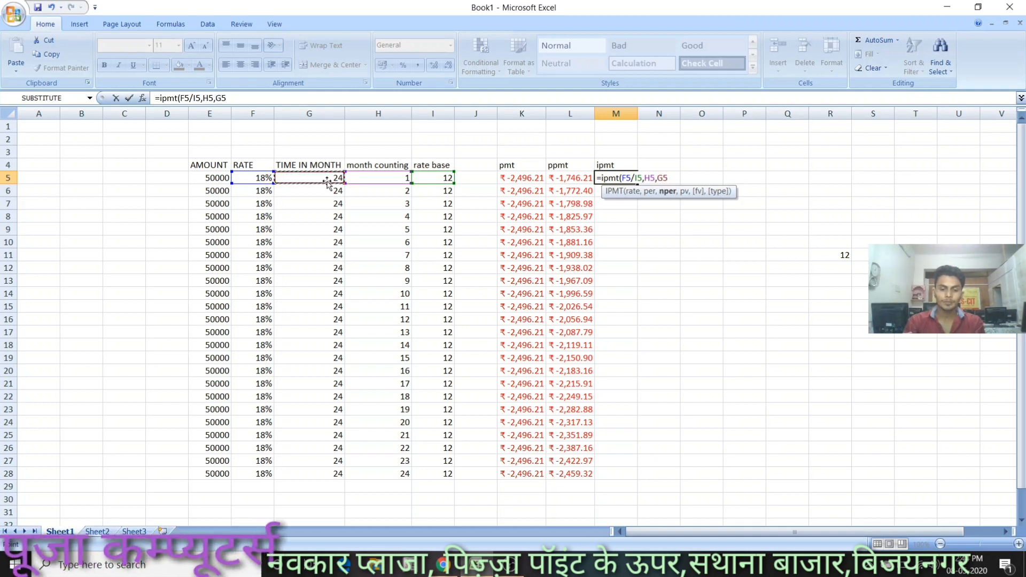
text(,)
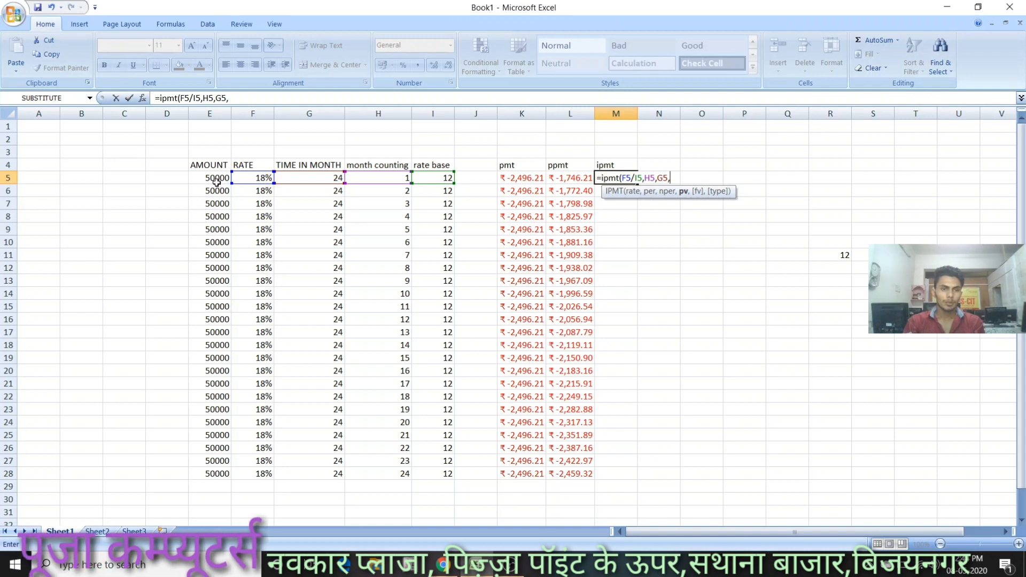
click(214, 179)
text())
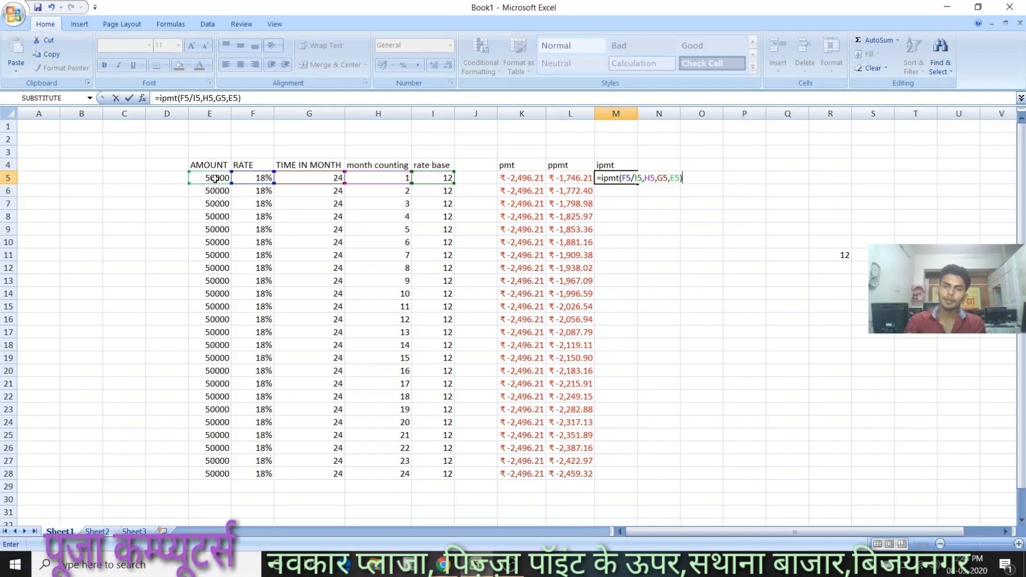
key(Return)
- Fill the IPMT formula from M5 down to M28 and review the first month's PMT and PPMT cells
click(633, 177)
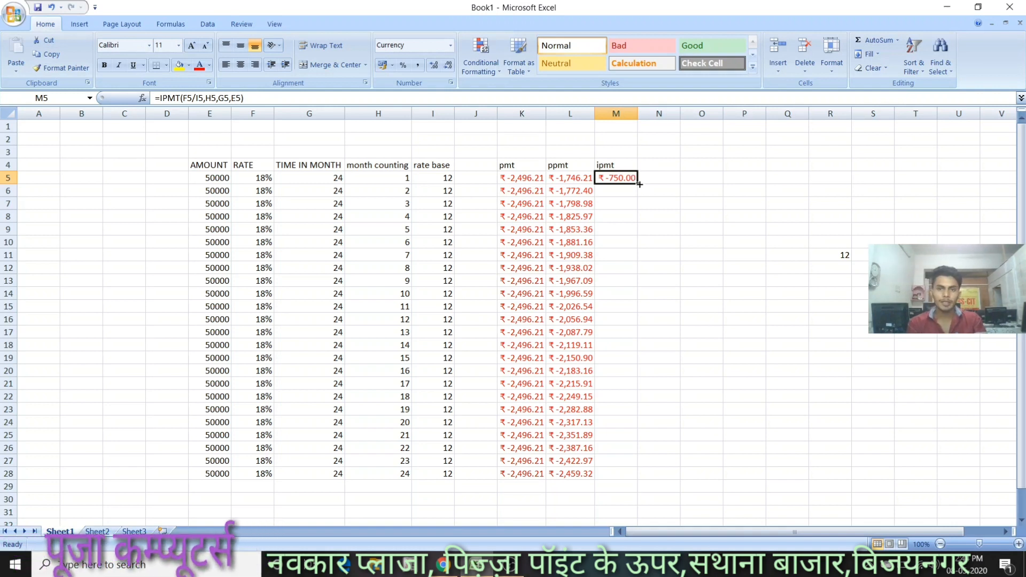
drag(639, 184, 648, 477)
click(530, 176)
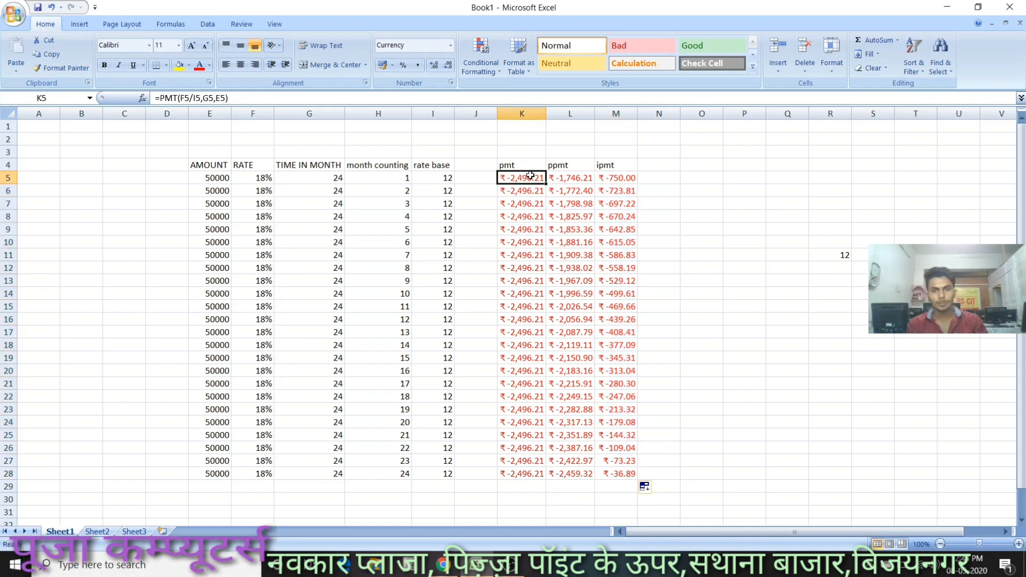
click(574, 176)
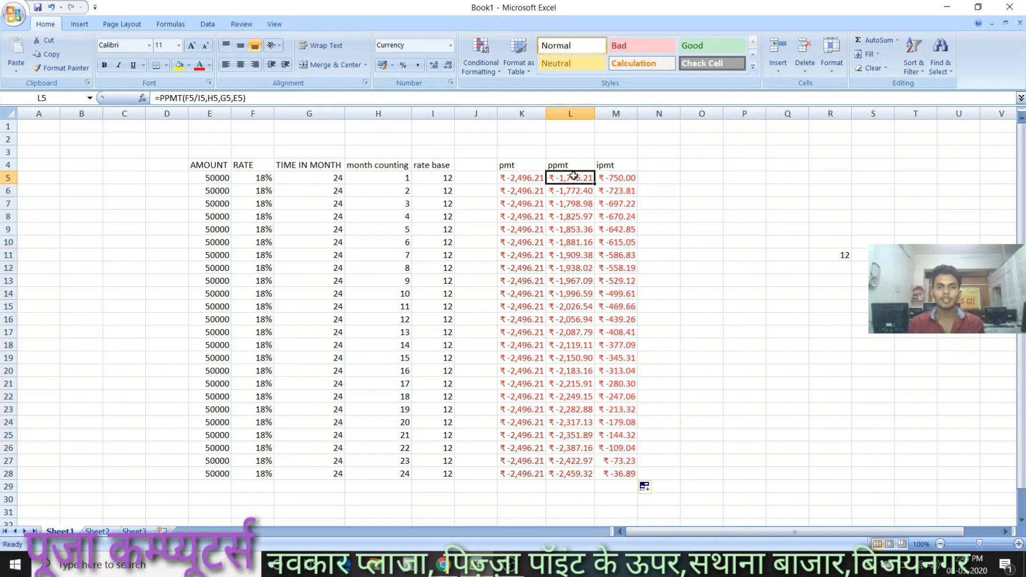
- Enter the formula =50000-1746 in cell D8 to calculate the loan balance left after the first month's principal portion
click(148, 221)
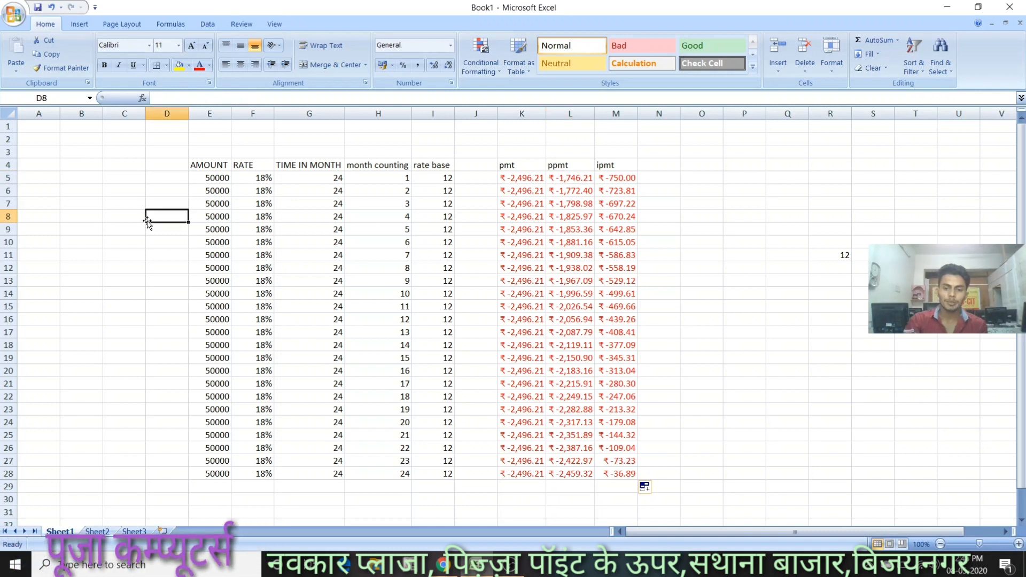
text(=50020)
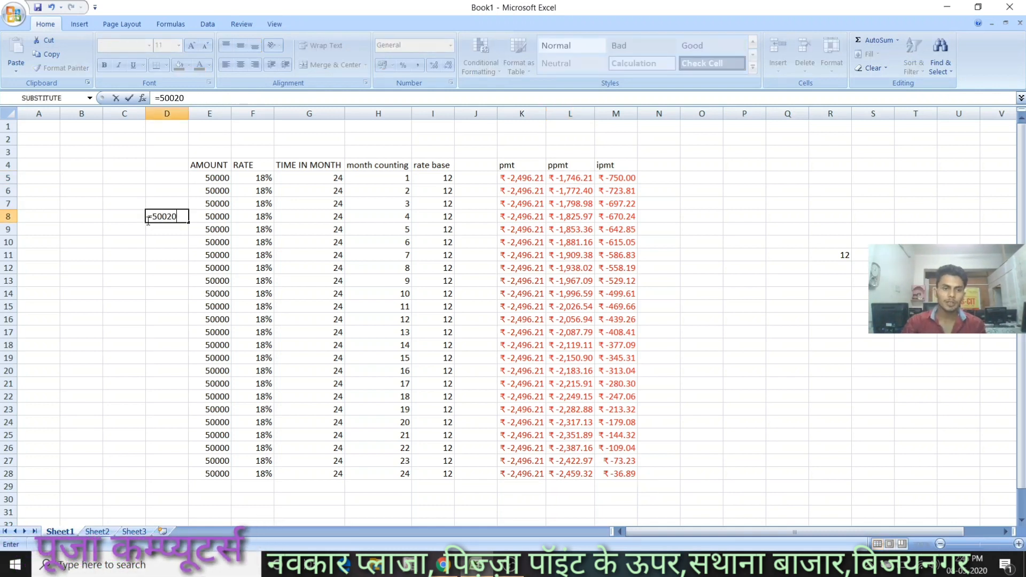
key(BackSpace)
key(BackSpace)
text(00)
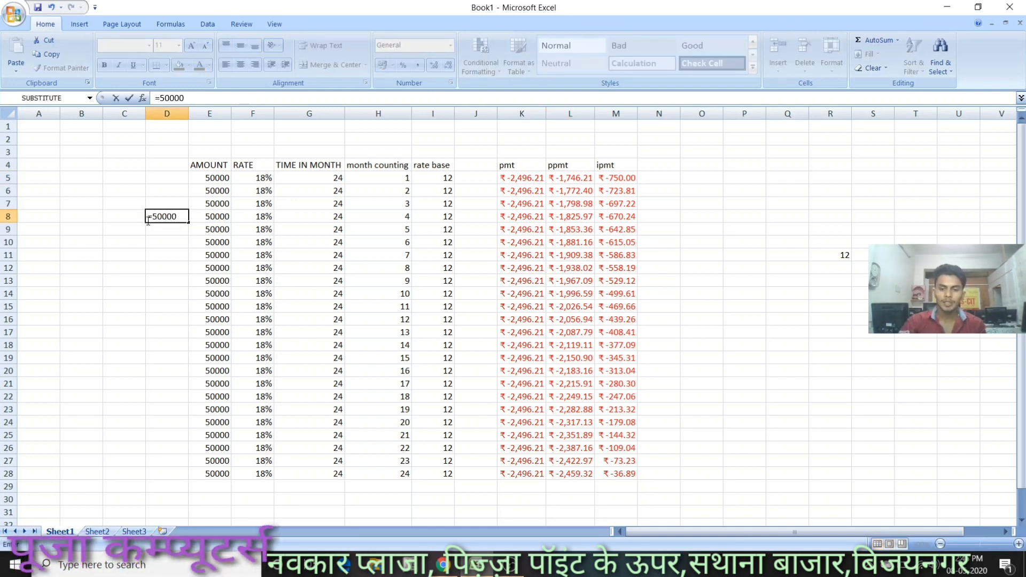
text(=)
key(BackSpace)
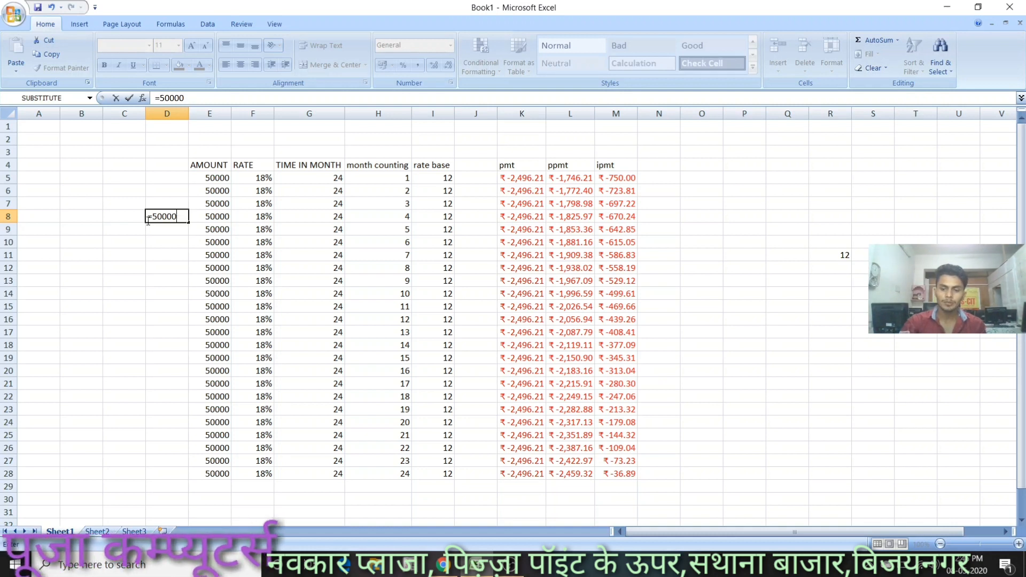
text(-)
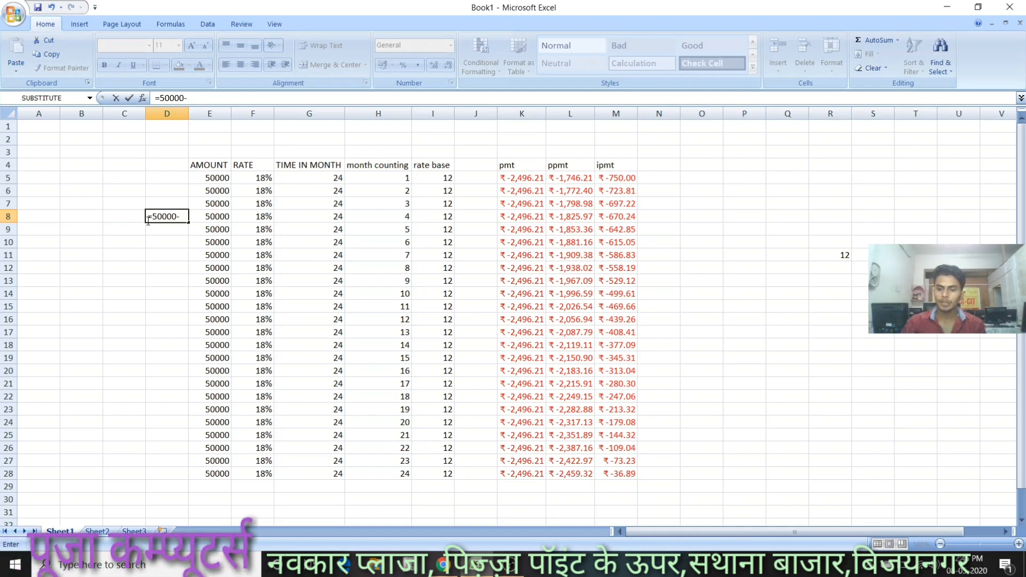
text(1746)
key(Return)
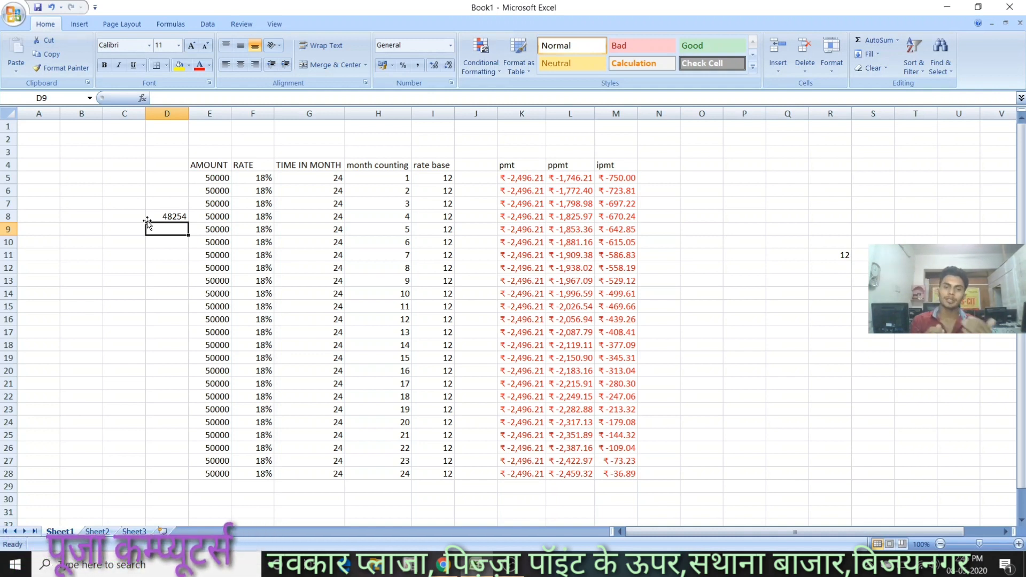
- Enter =TODAY() in cell G34 as the start date and 5 in cell H34 as the number of workdays
key(Down)
key(Down)
key(Down)
key(Down)
key(Down)
key(Down)
key(Down)
key(Down)
key(Down)
key(Down)
key(Down)
key(Down)
key(Down)
key(Down)
key(Down)
key(Down)
key(Down)
key(Down)
key(Down)
key(Down)
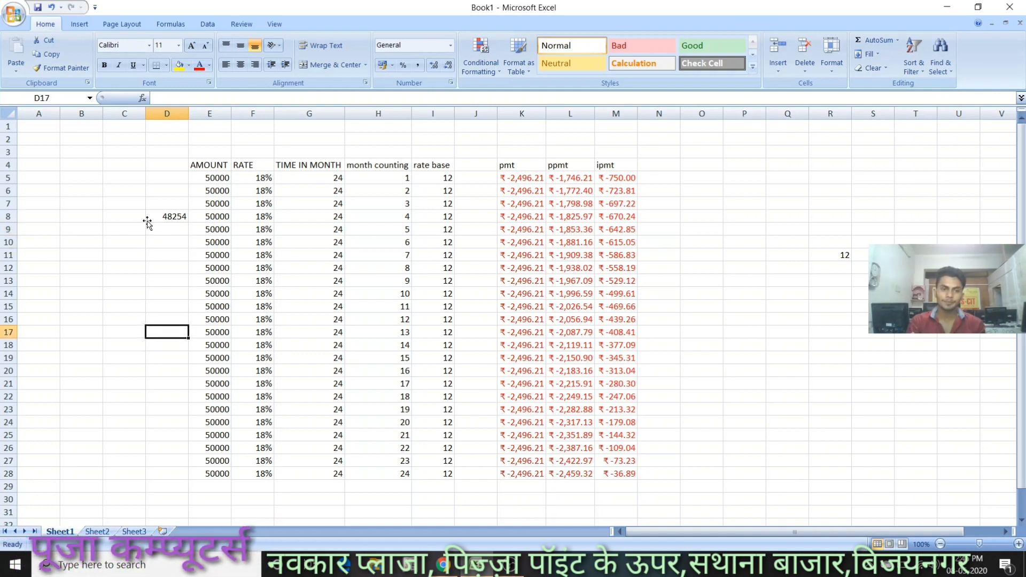
key(Down)
key(Down)
key(Down)
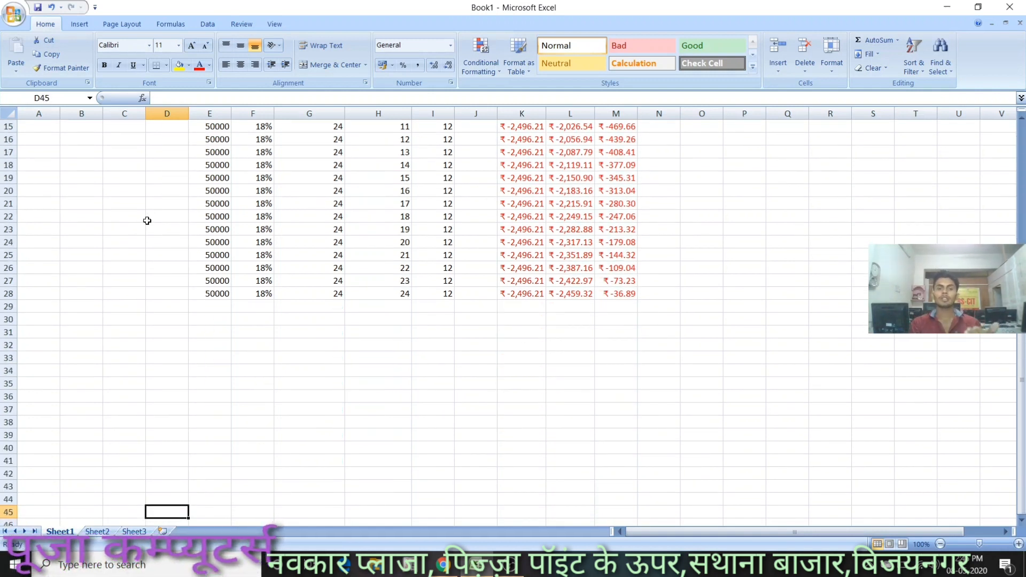
click(281, 370)
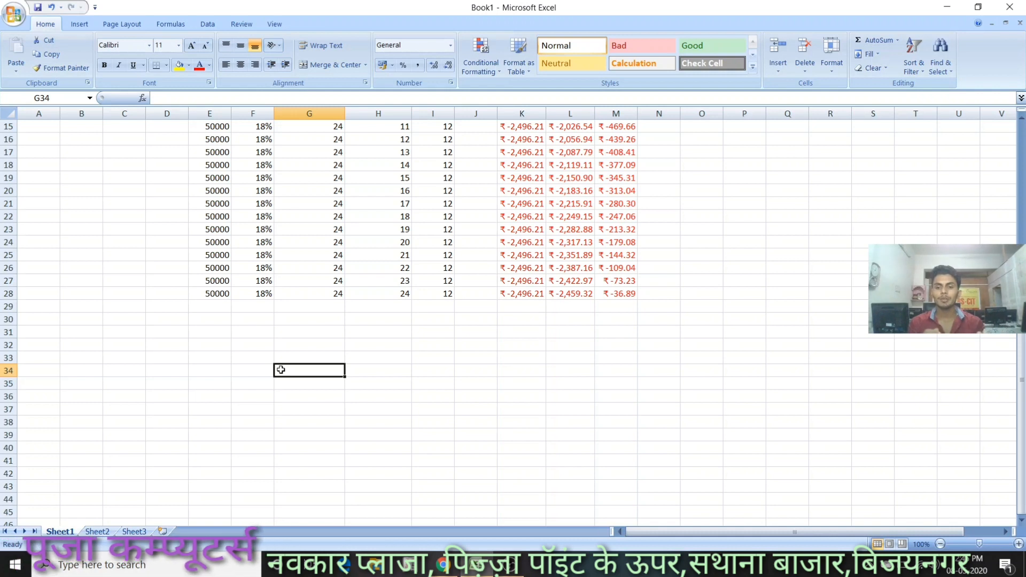
double_click(280, 370)
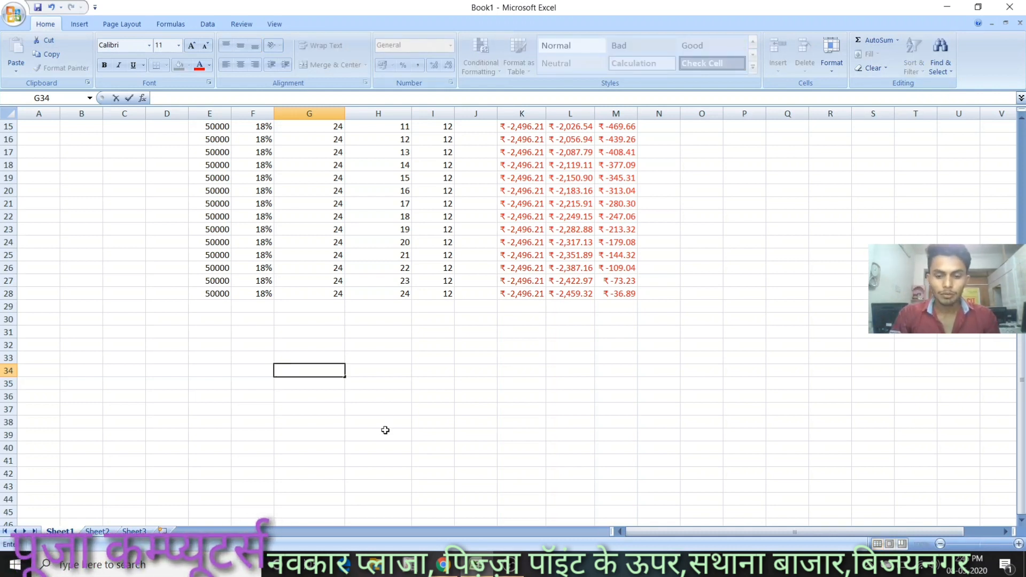
text(=today)
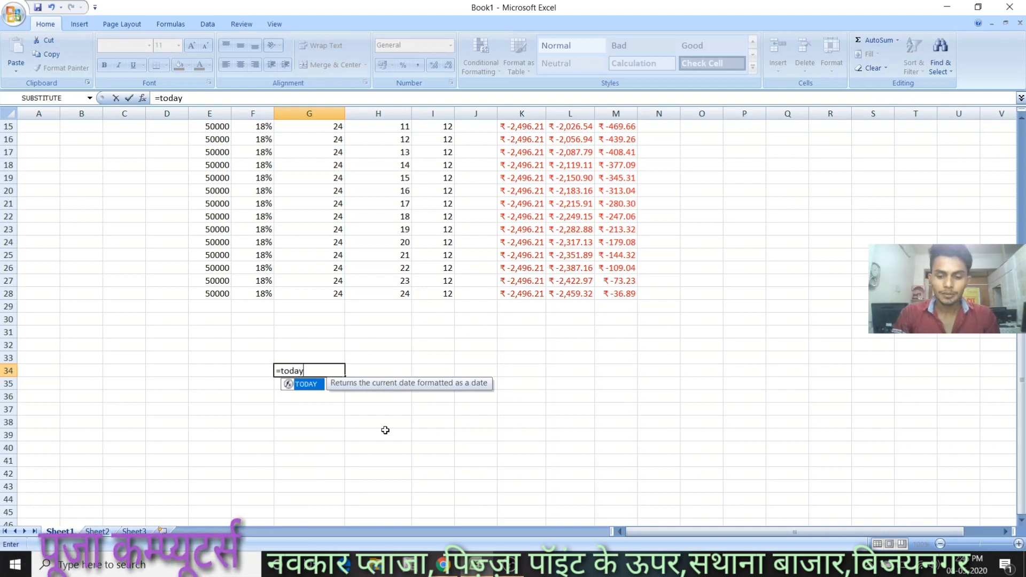
text(())
key(Return)
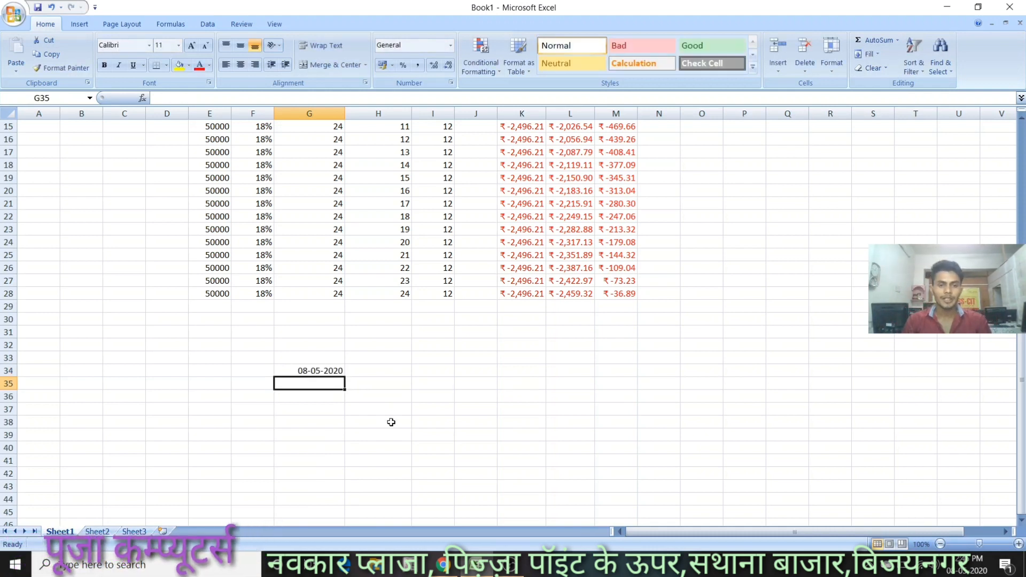
click(399, 367)
text(5)
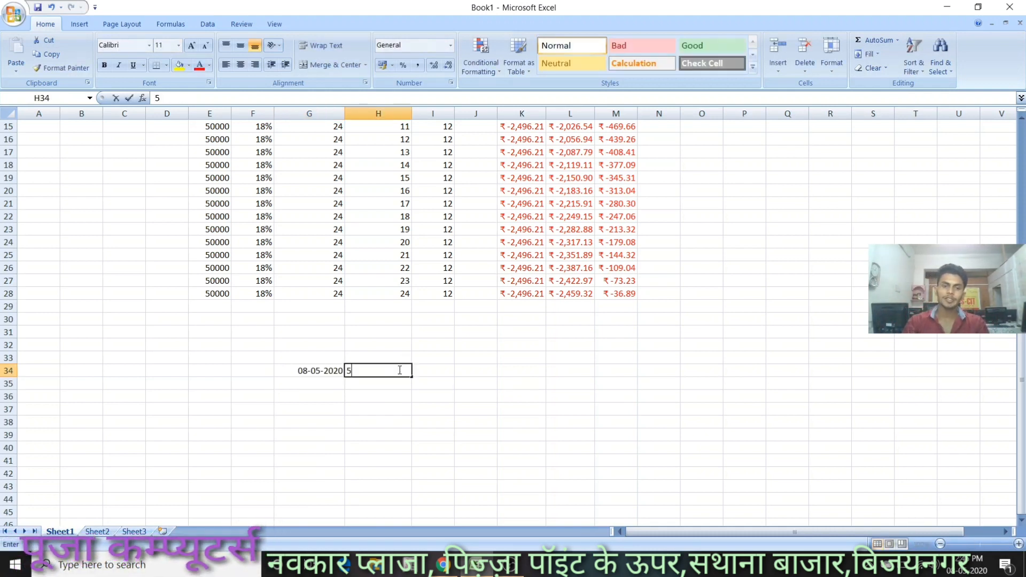
key(Return)
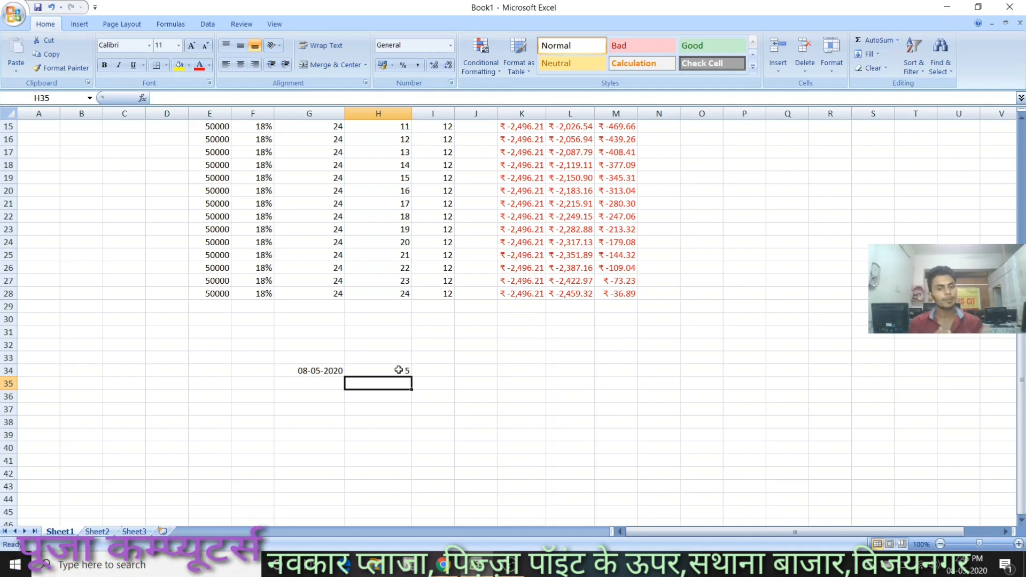
- Enter the formula =WORKDAY(G34,H34) in cell G36 to calculate the date after the given number of workdays
click(310, 400)
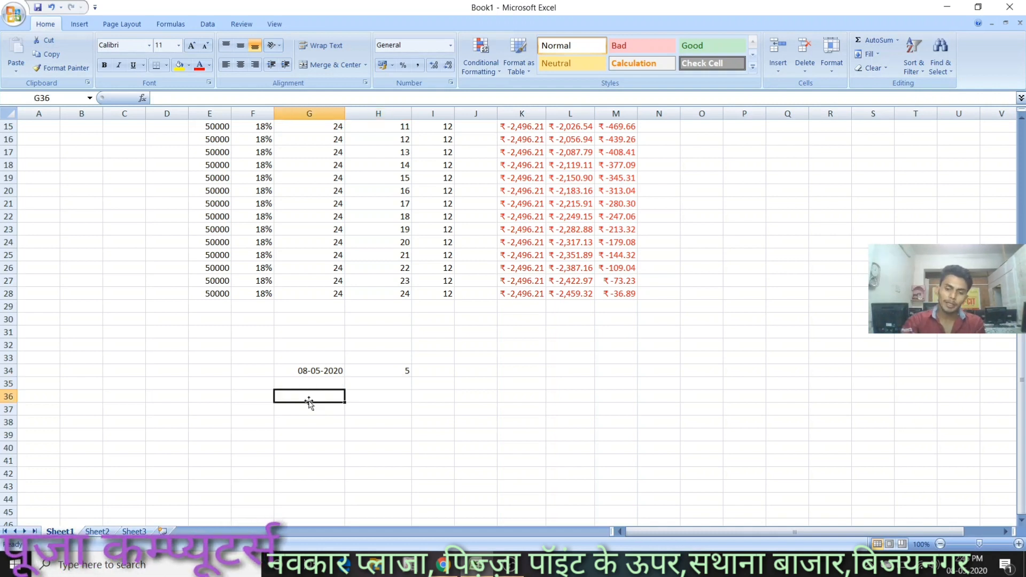
text(=wo)
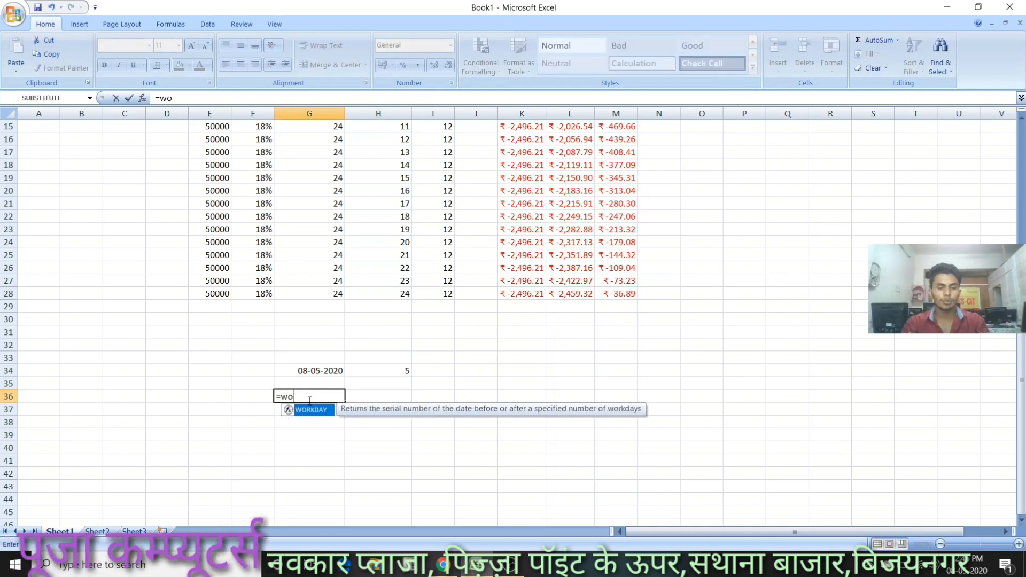
text(rkda)
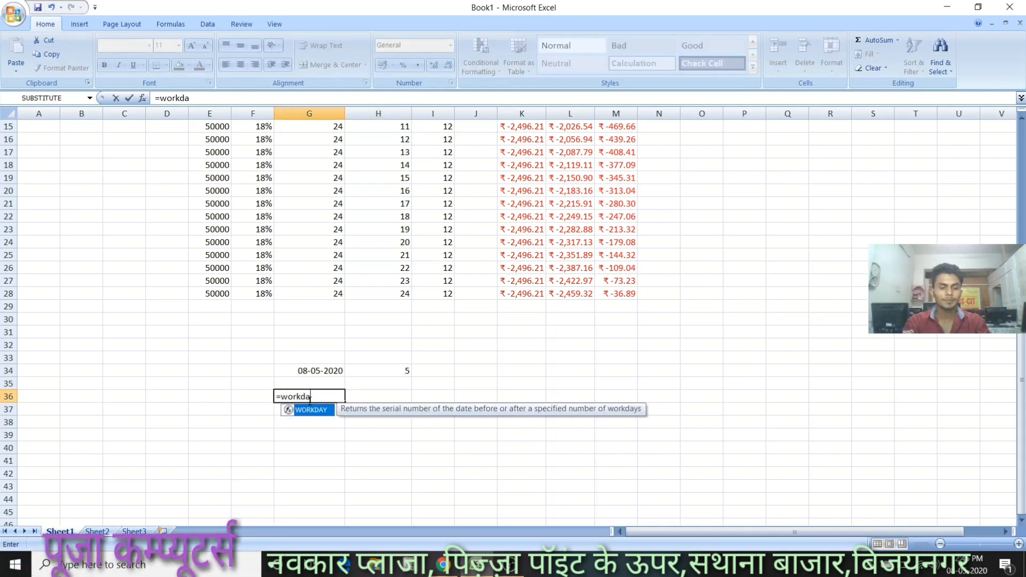
text(y()
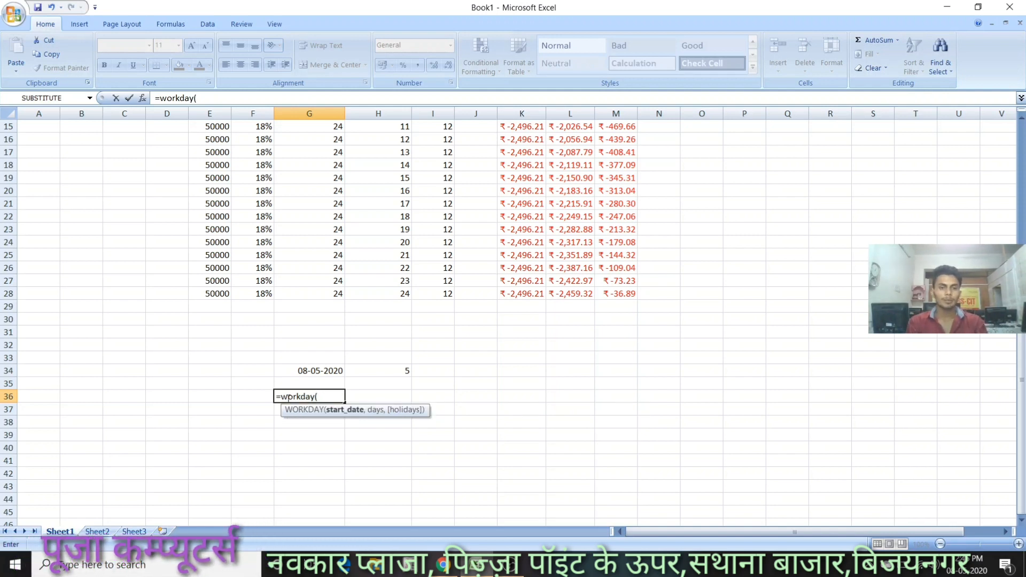
click(300, 371)
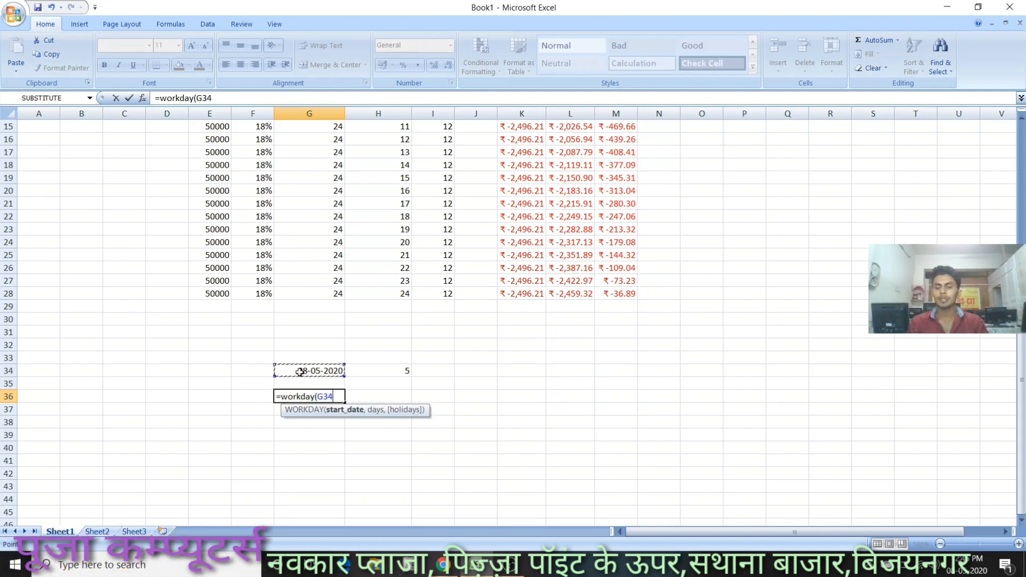
text(,)
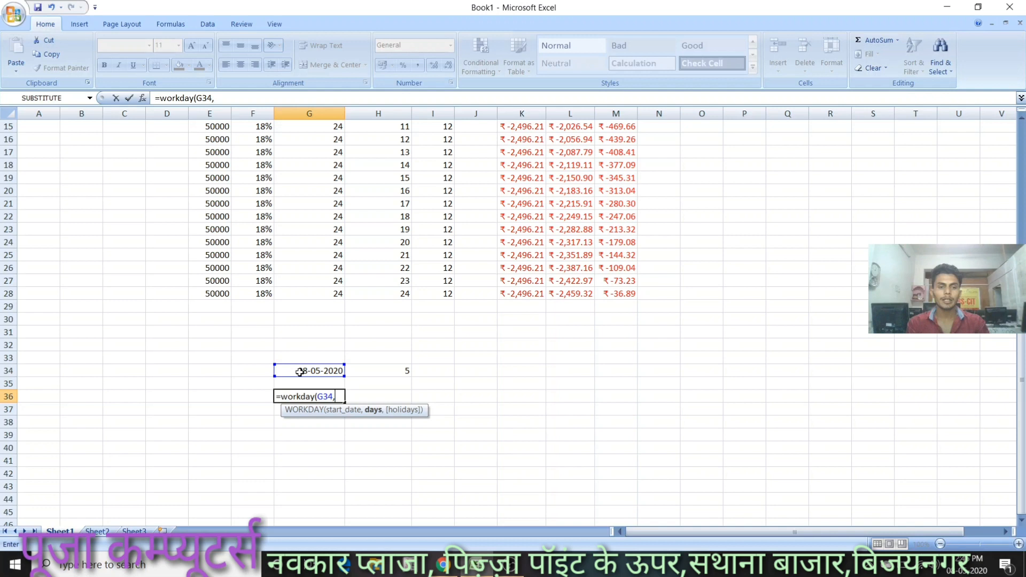
click(403, 374)
text())
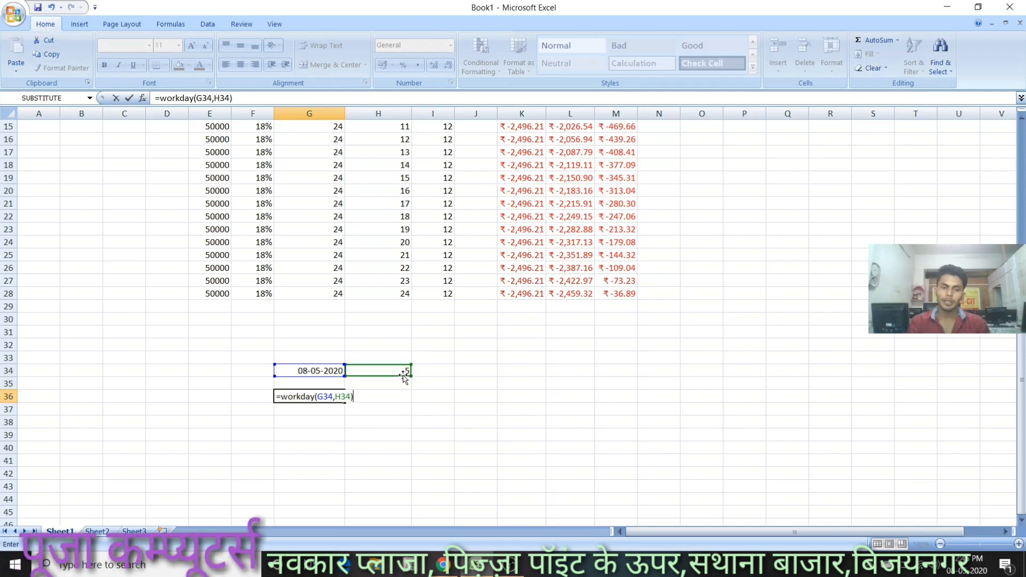
key(Return)
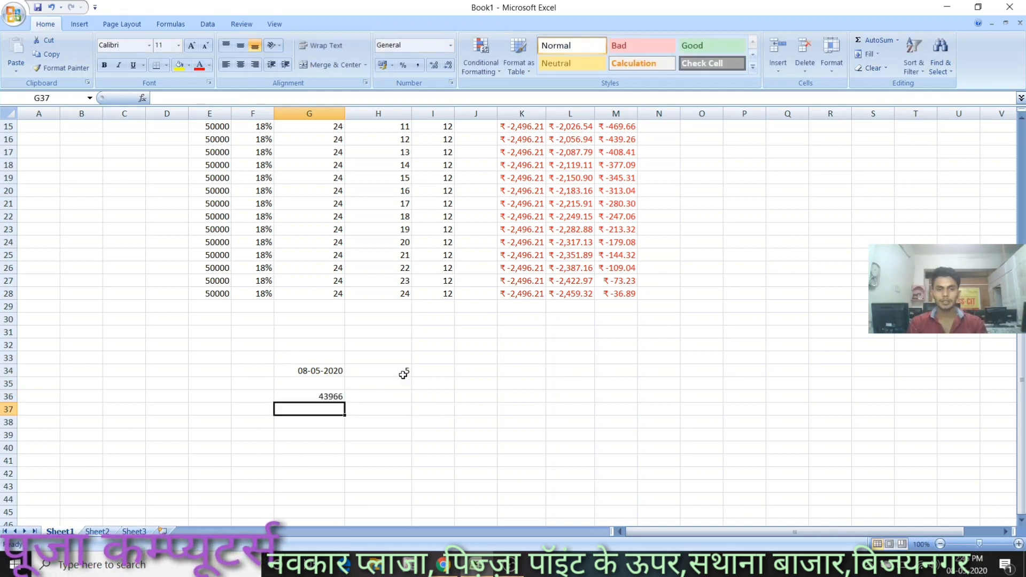
- Format the WORKDAY result in cell G36 as Short Date and check it
click(327, 395)
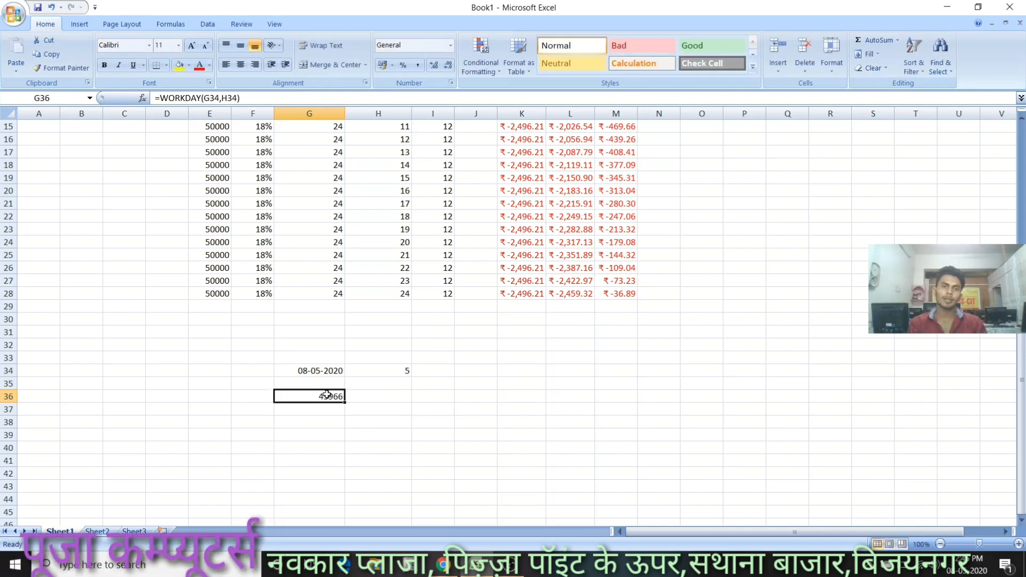
click(452, 48)
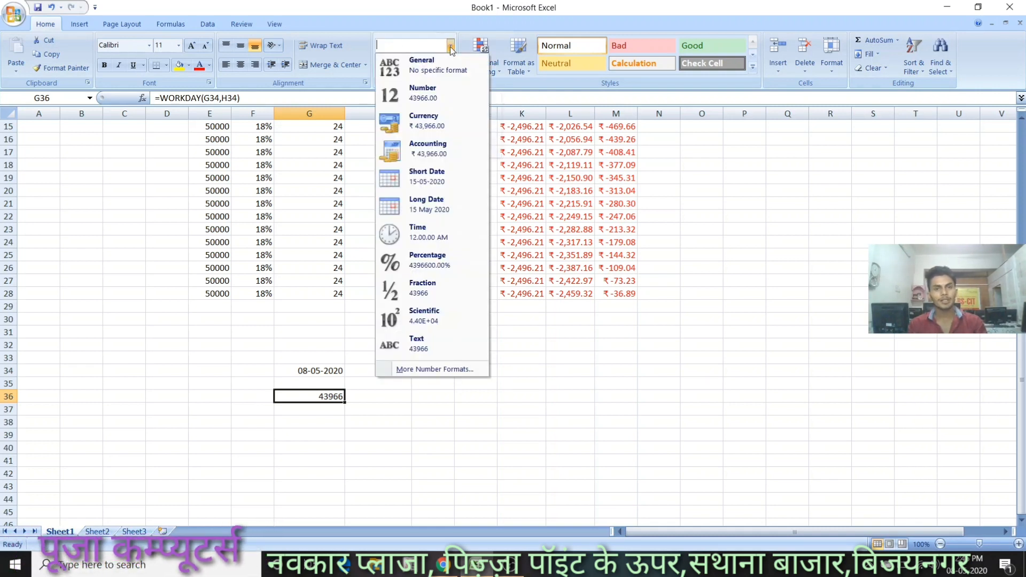
click(418, 174)
click(372, 415)
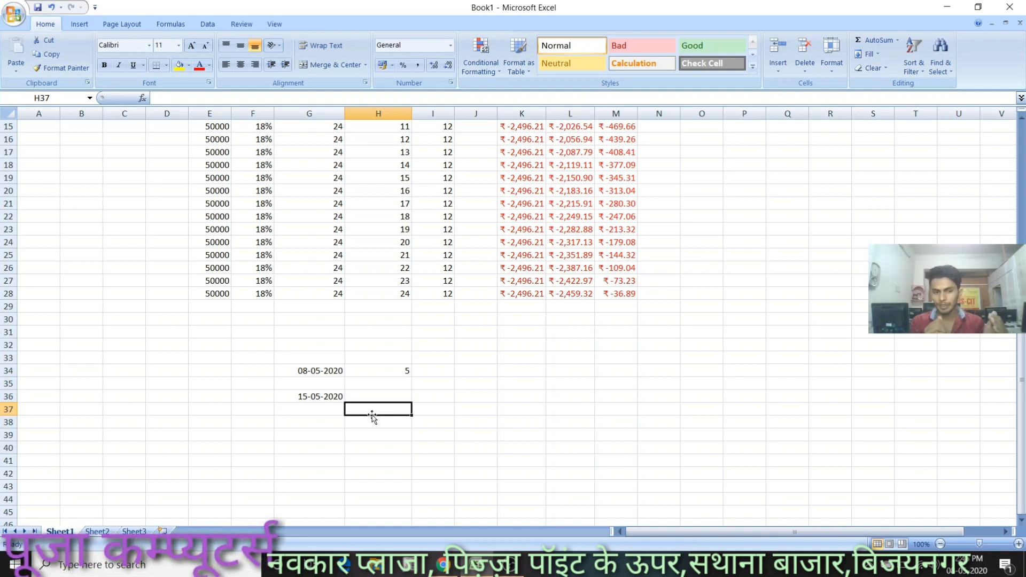
click(328, 397)
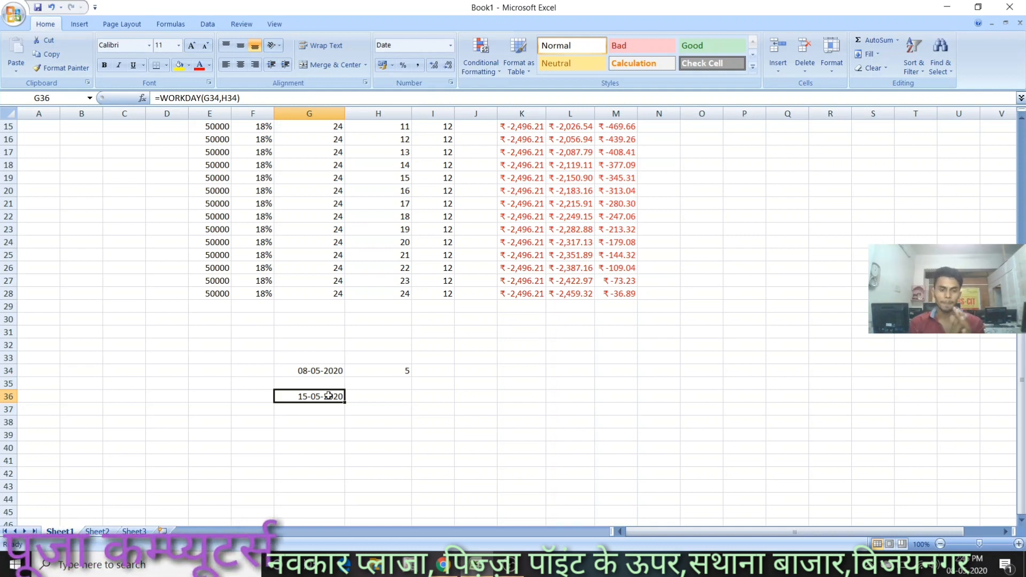
- Enter two people's first, middle and last names in separate cells across L35:N36
click(579, 389)
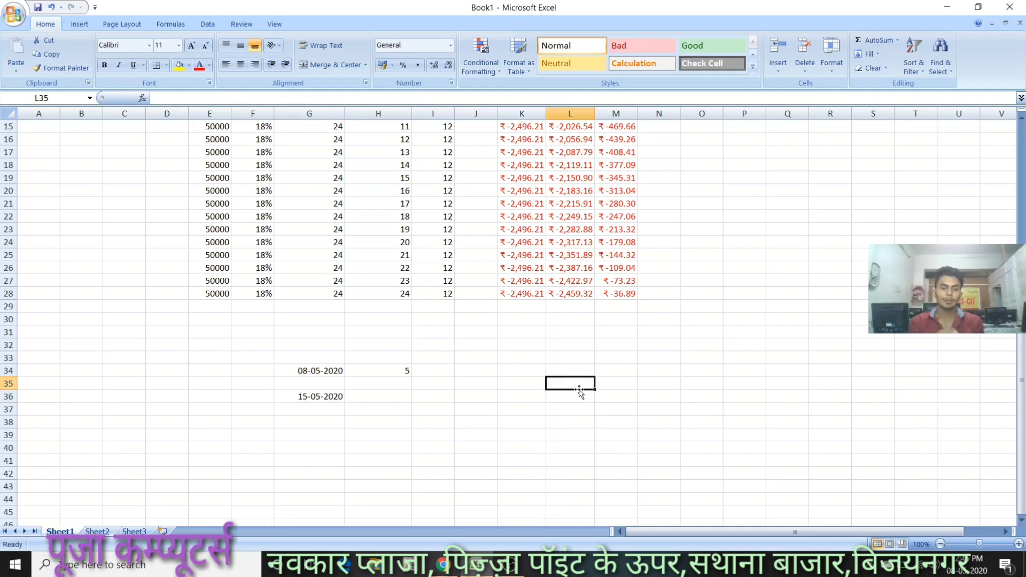
text(ram)
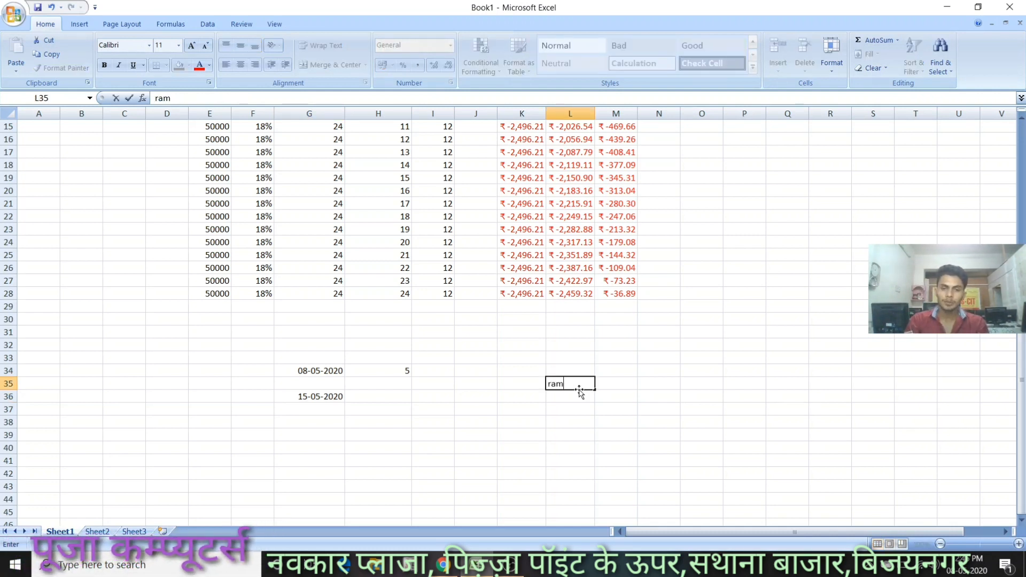
key(Tab)
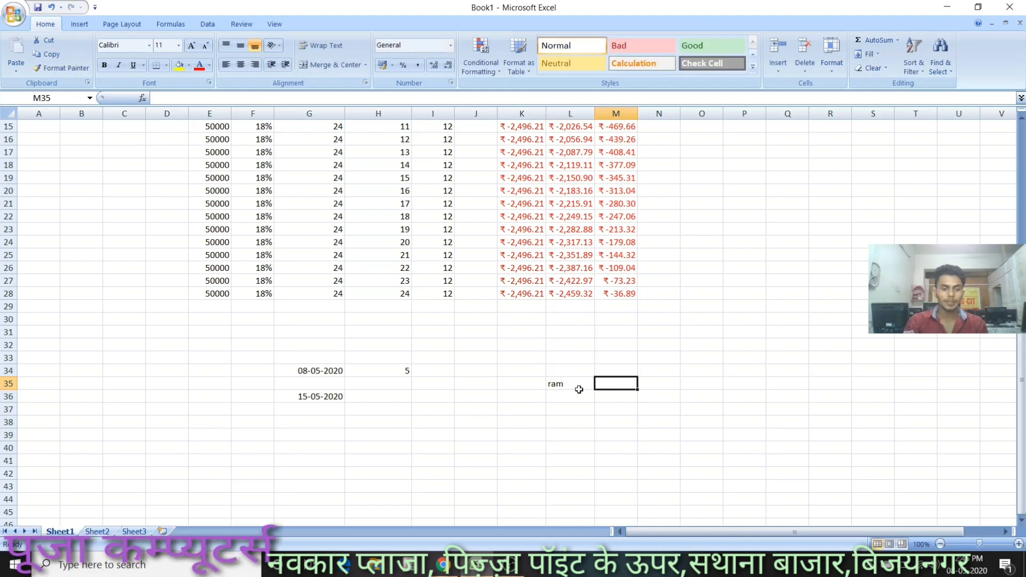
text(s)
key(BackSpace)
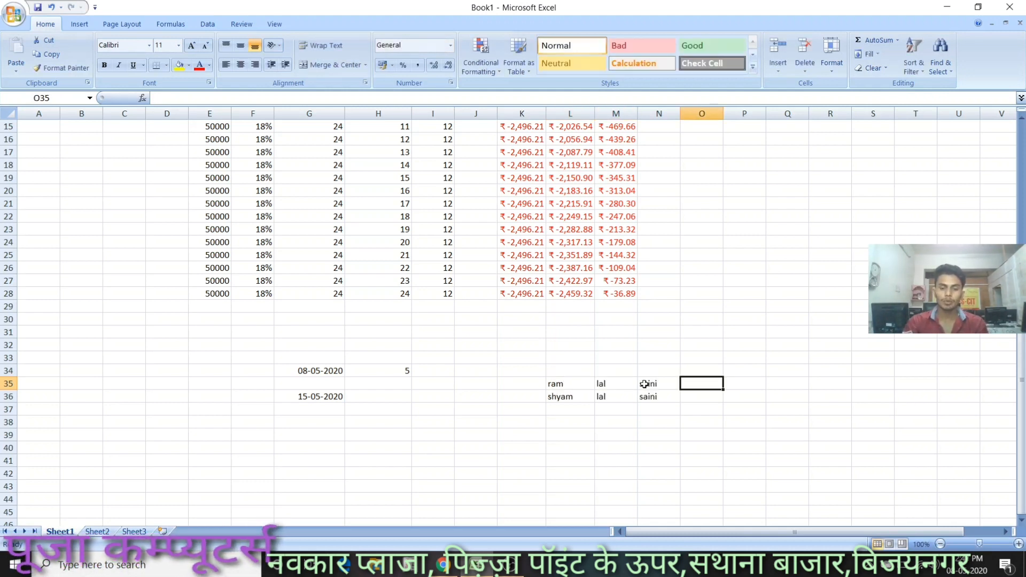
- Enter the formula =CONCATENATE(L35,M35,N35) in cell O35 to join the first, middle and last names
text(=)
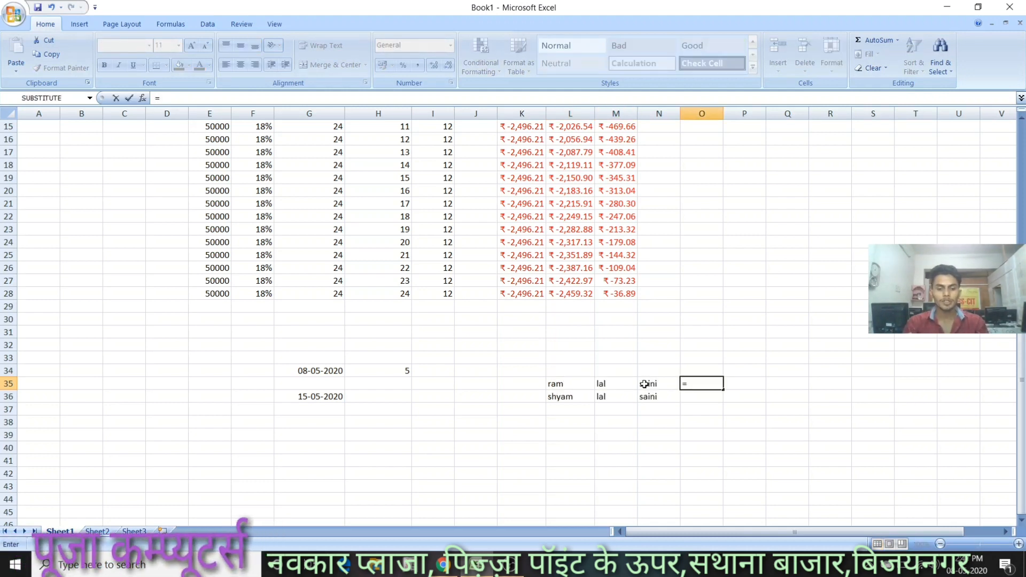
text(con)
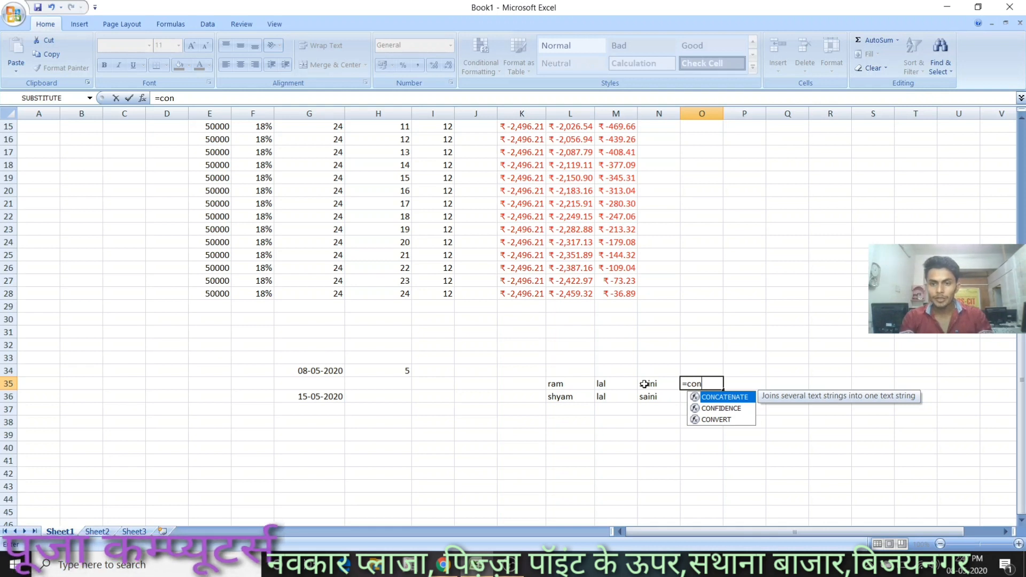
key(Tab)
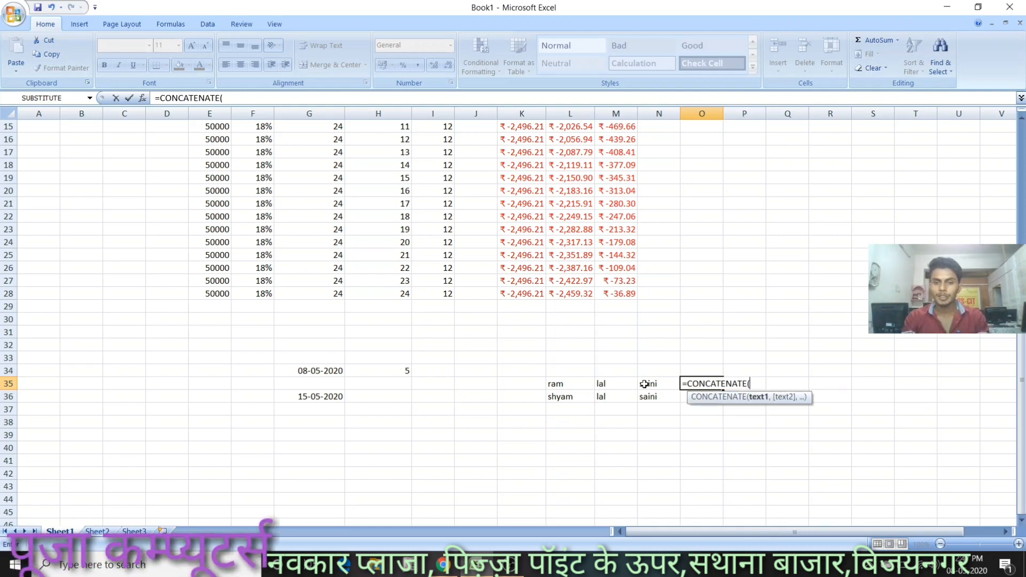
click(567, 384)
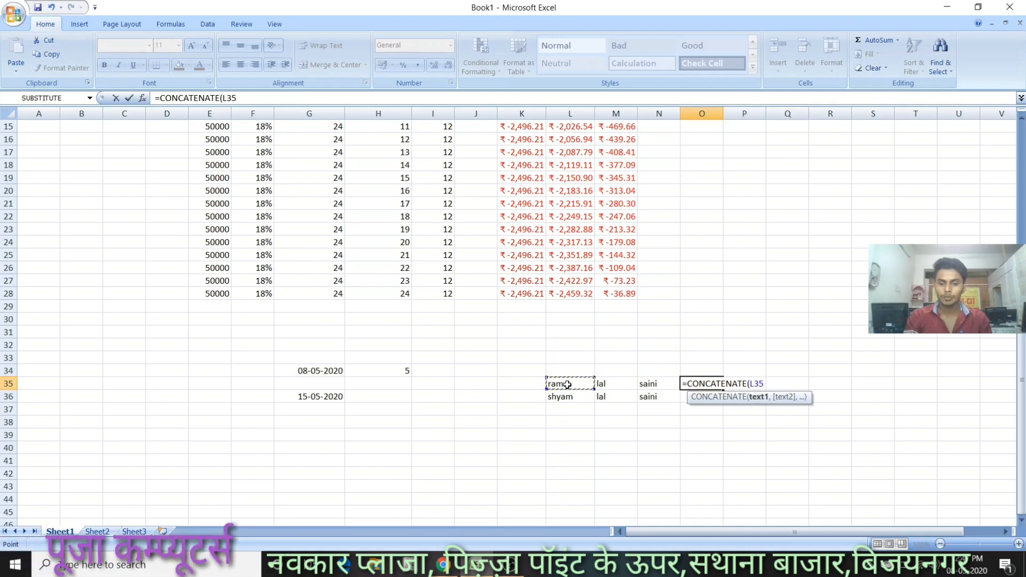
text(,)
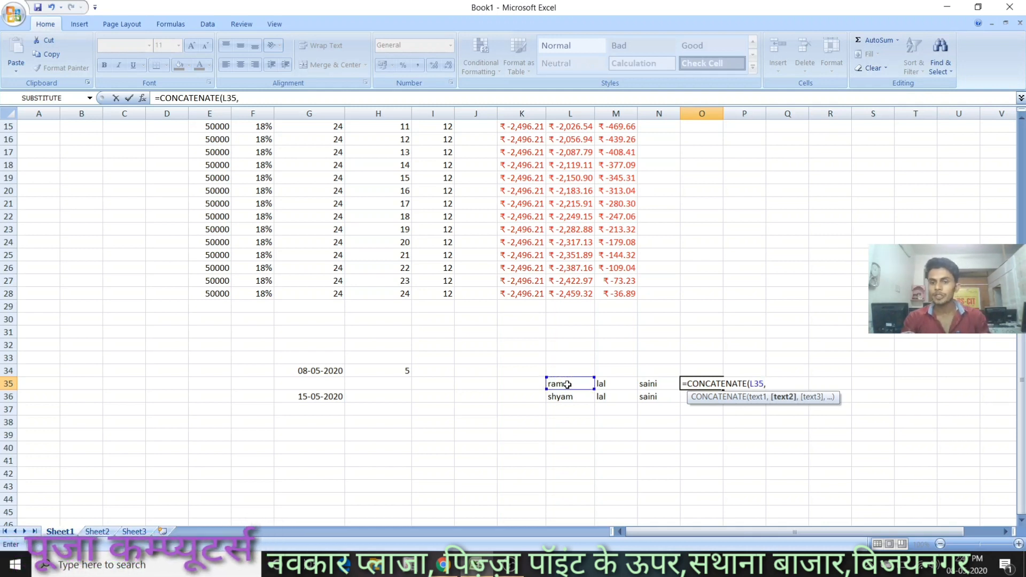
click(606, 382)
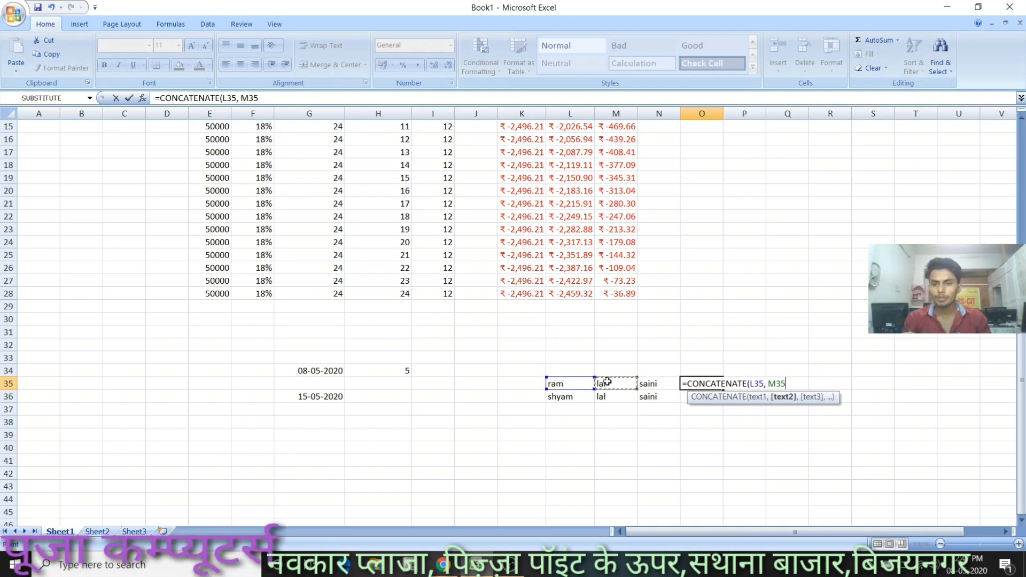
text(,)
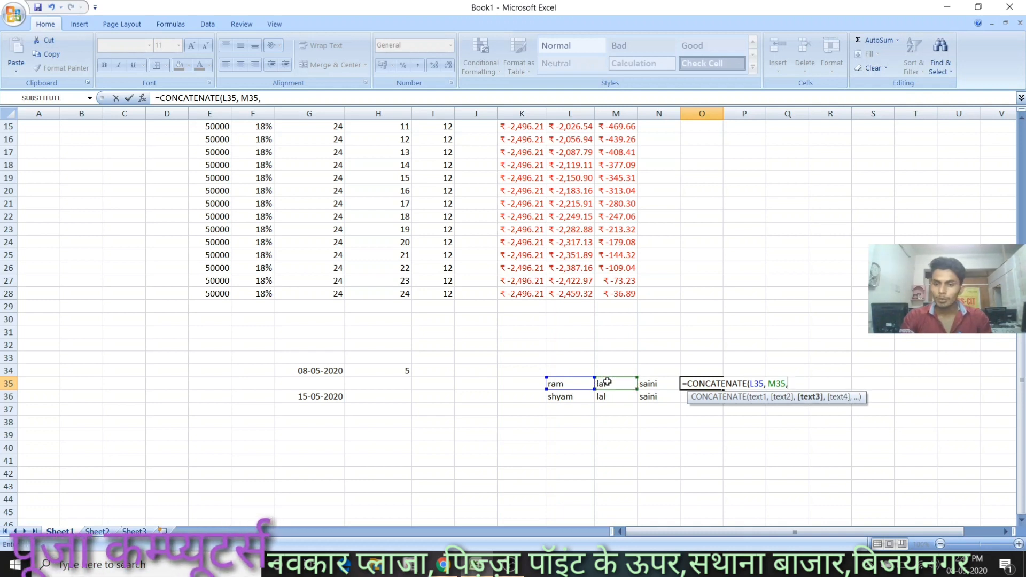
click(656, 383)
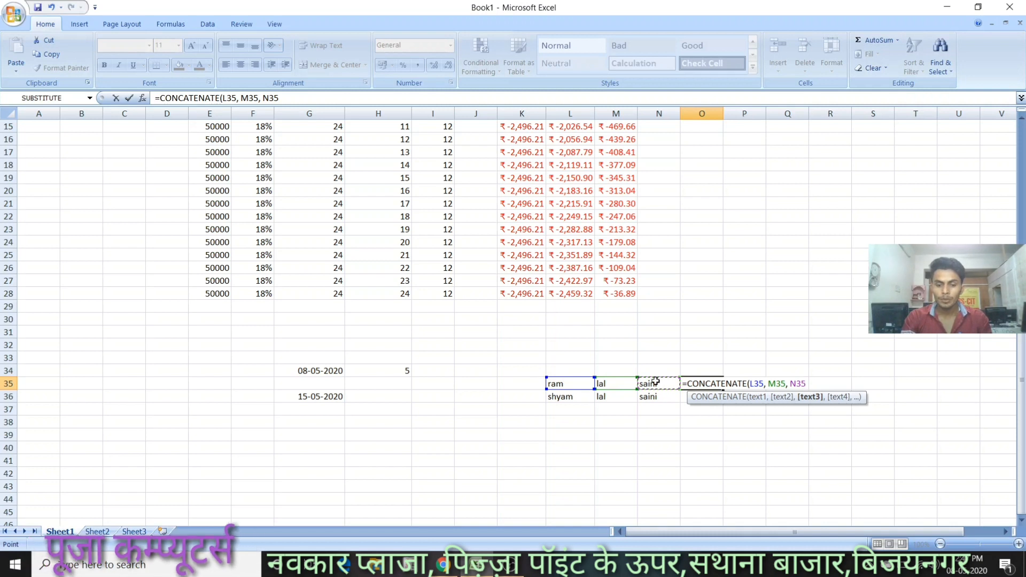
text())
key(Return)
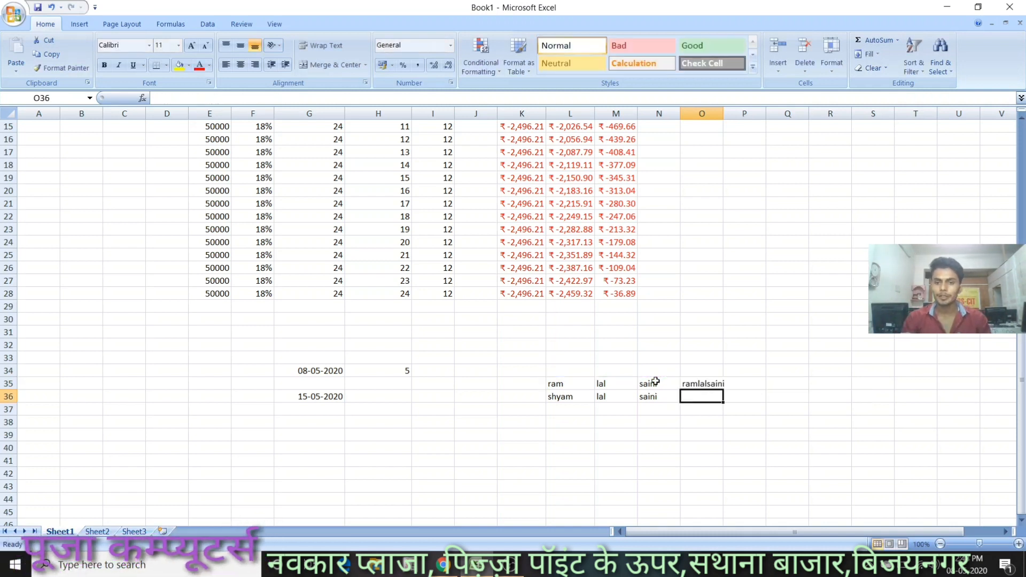
- Replace the formula in cell O35 with =CONCATENATE(L35,M35) to join only the first and middle names
click(703, 383)
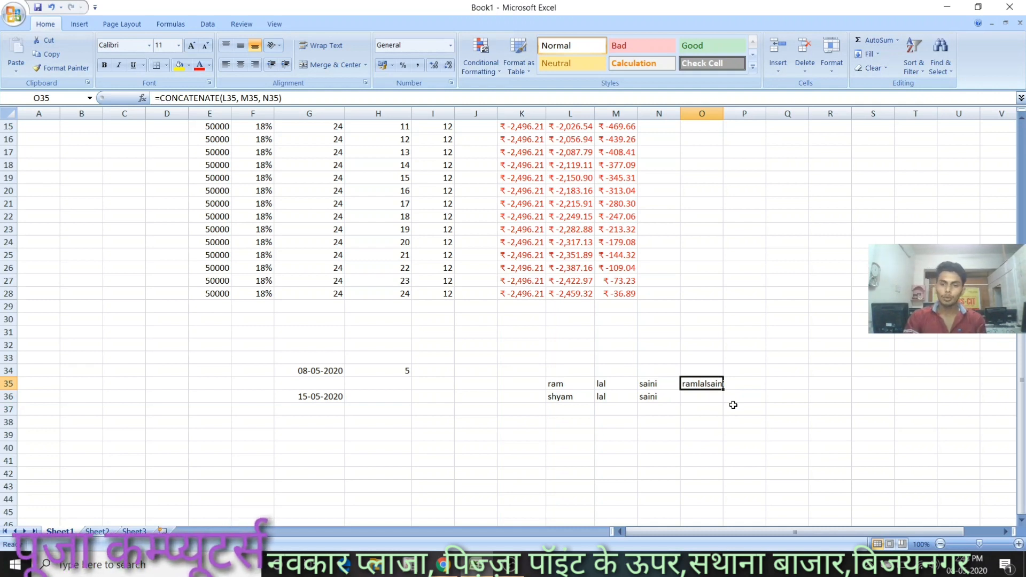
text(=)
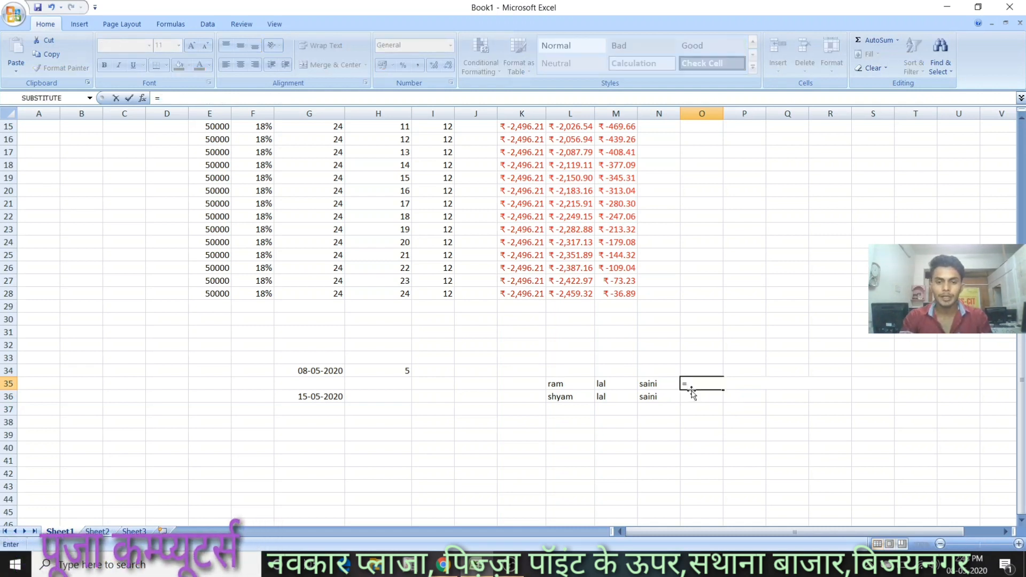
text(con)
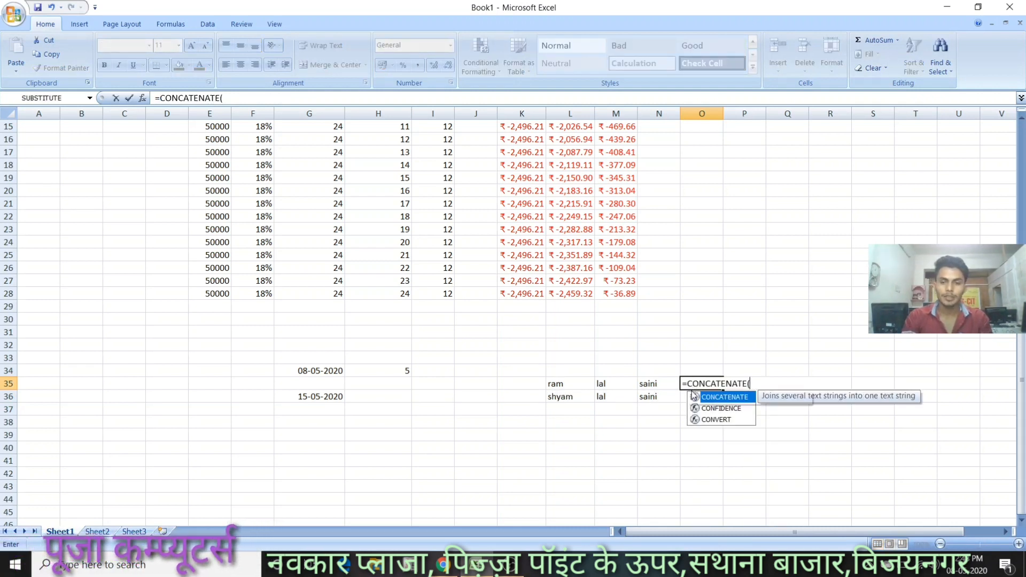
key(Tab)
text(()
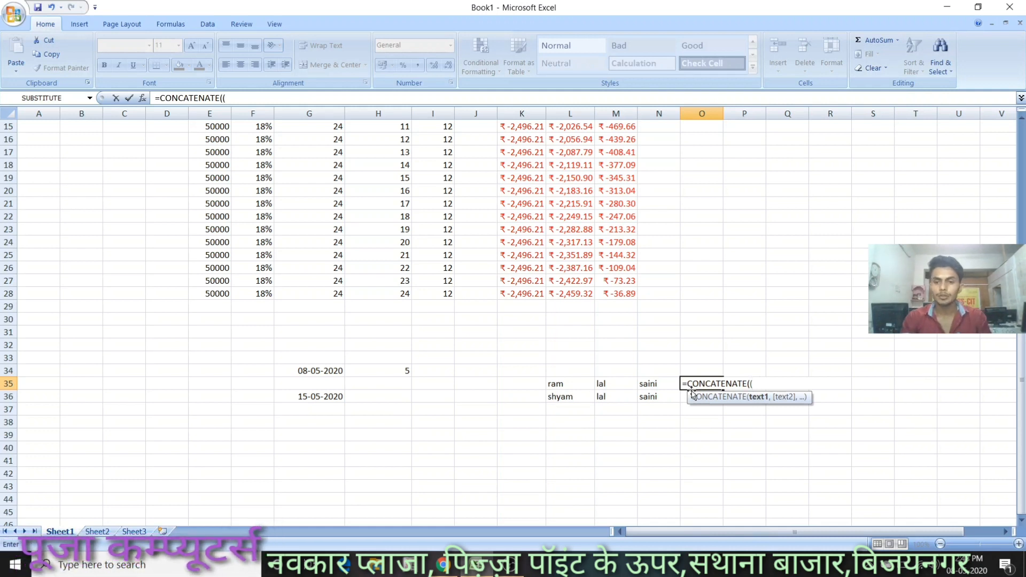
key(BackSpace)
click(557, 385)
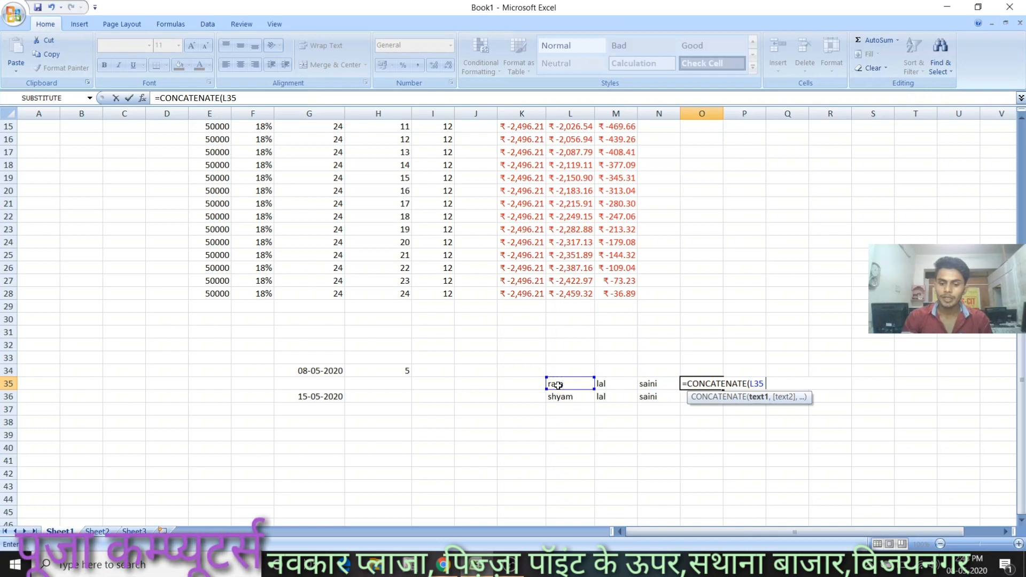
text(,)
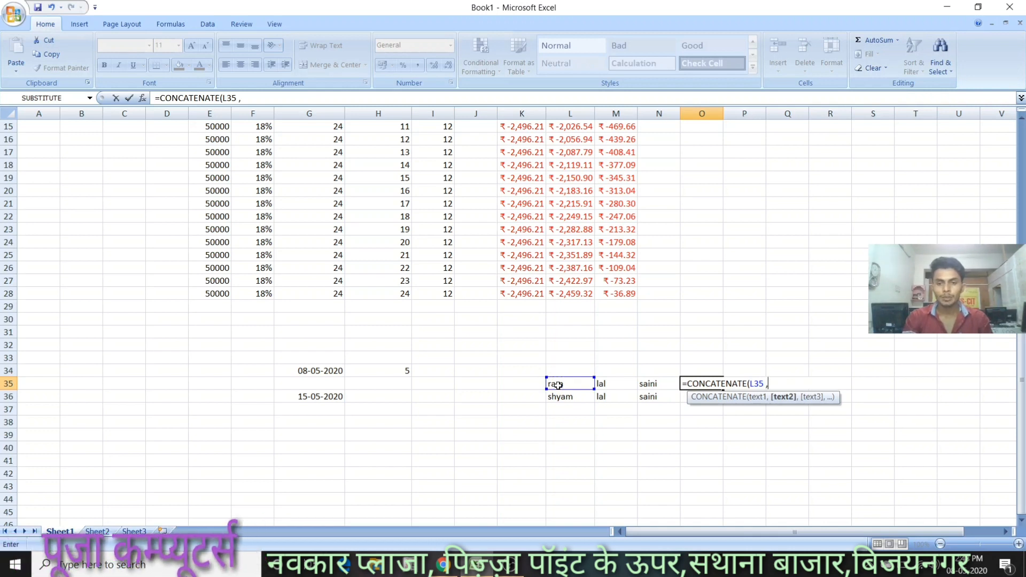
click(602, 385)
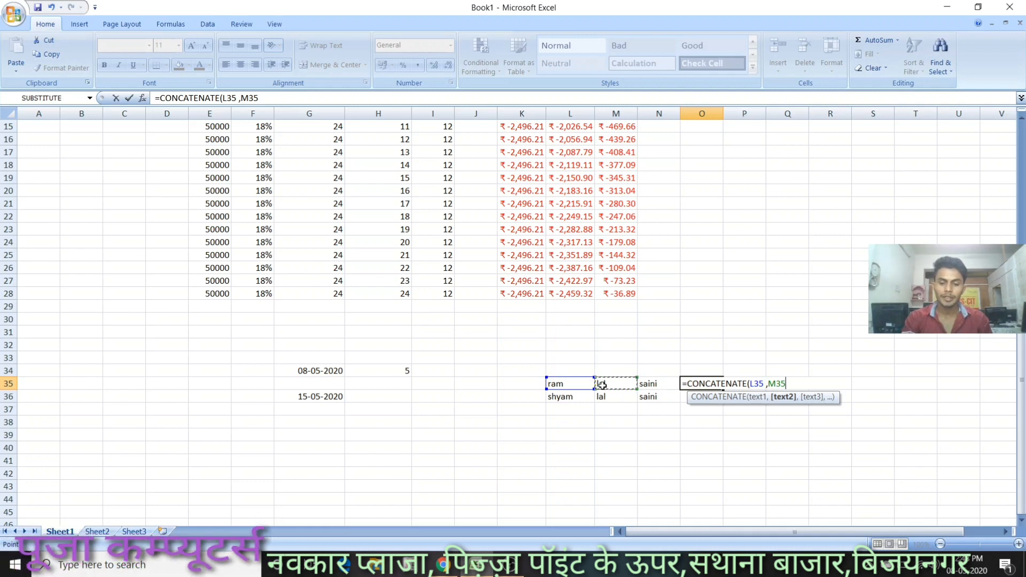
text())
key(Return)
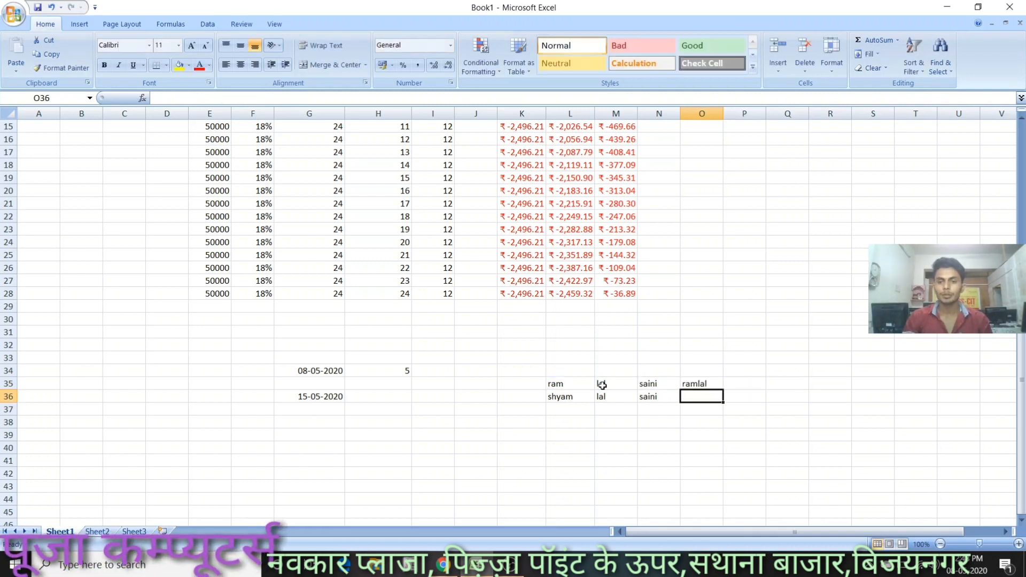
- Re-enter the two-name formula =CONCATENATE(L35,M35) in cell O35
click(705, 384)
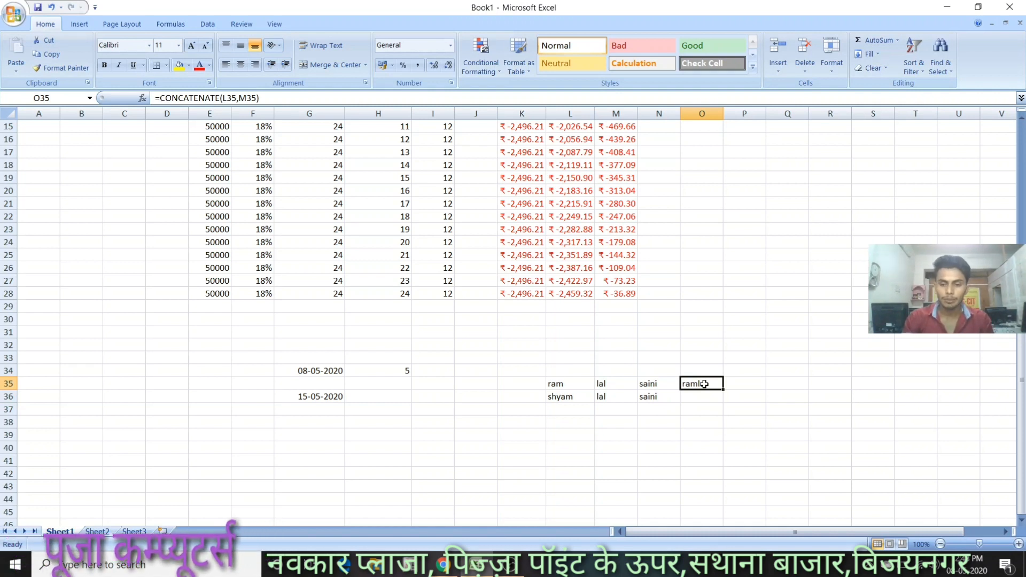
text(=)
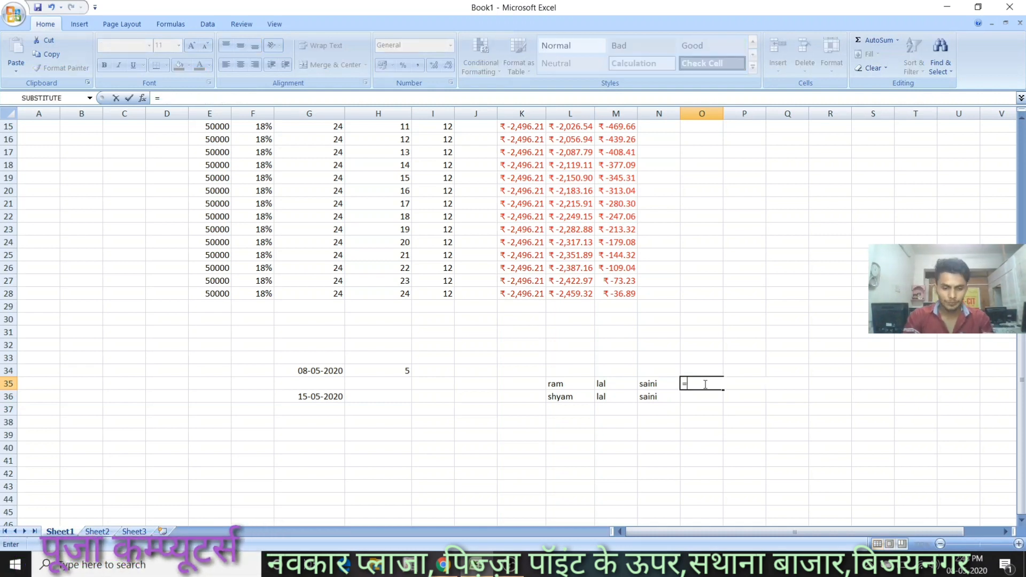
text(con)
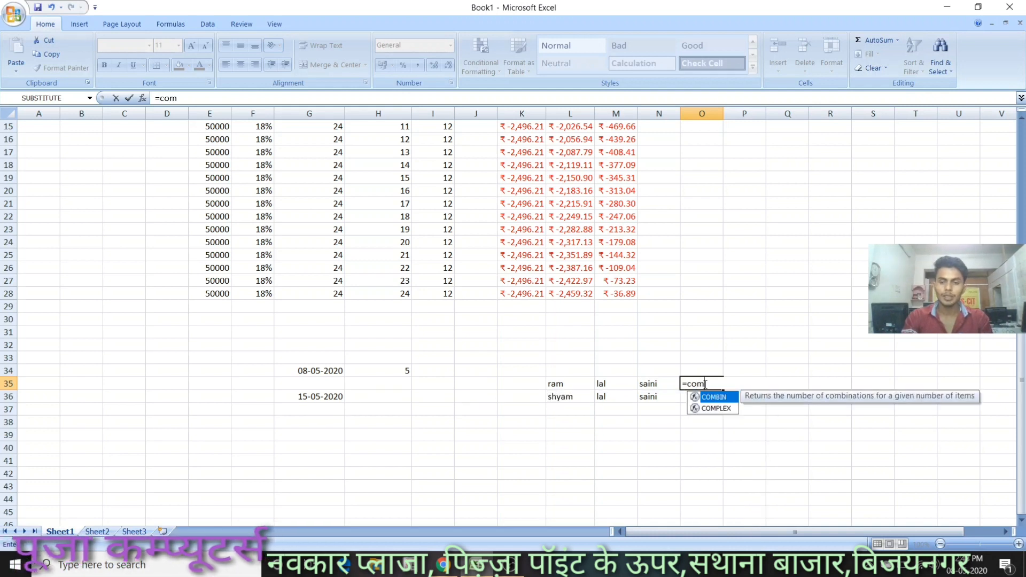
key(Tab)
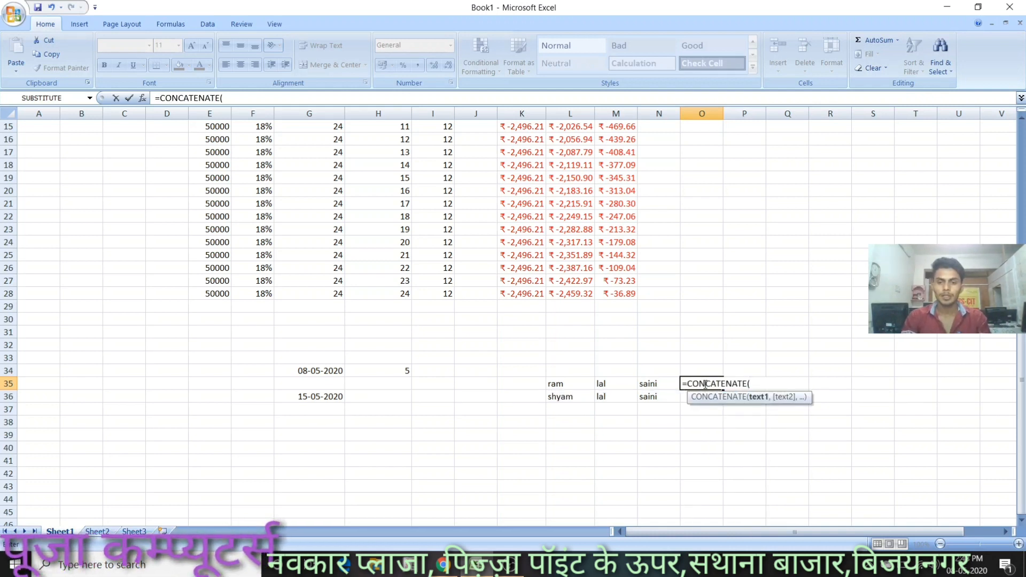
click(550, 383)
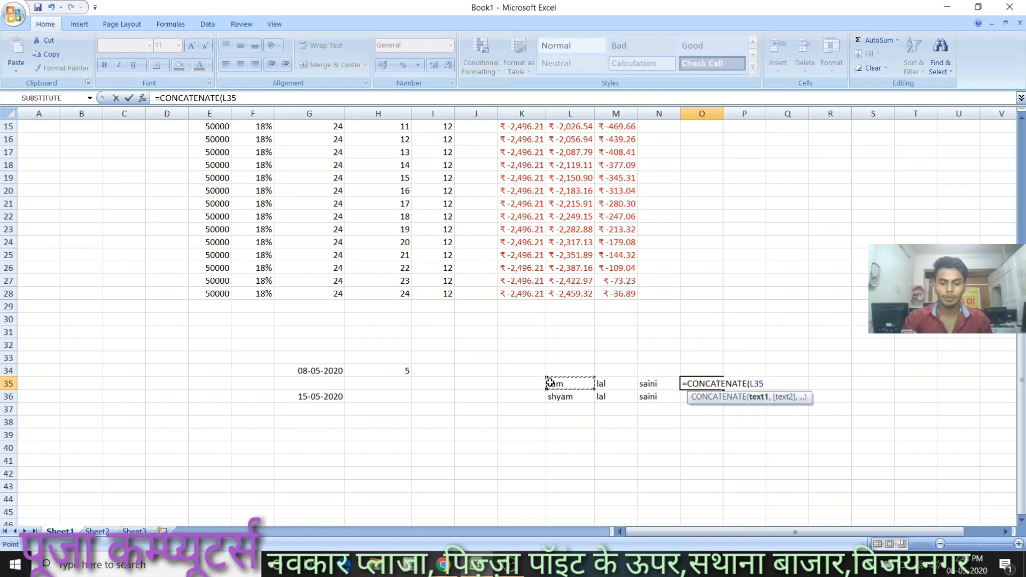
text(,)
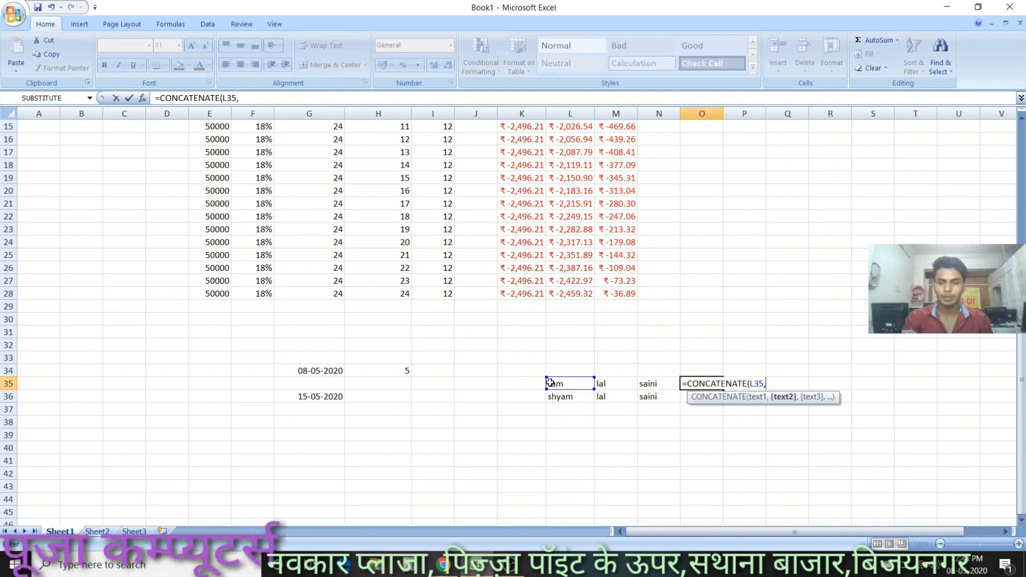
click(611, 384)
text())
key(Return)
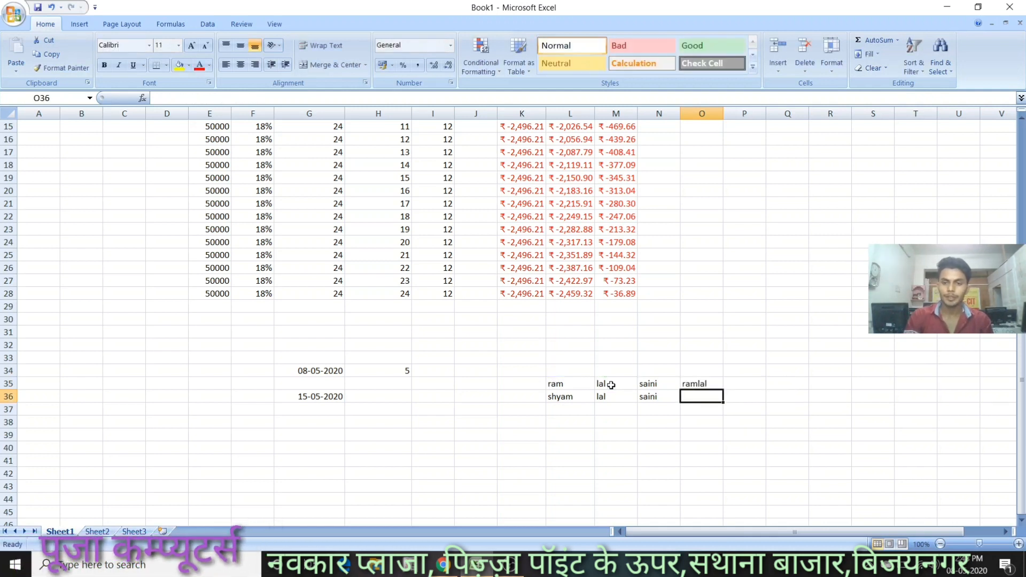
- Clear the CONCATENATE formula from cell O35
click(710, 382)
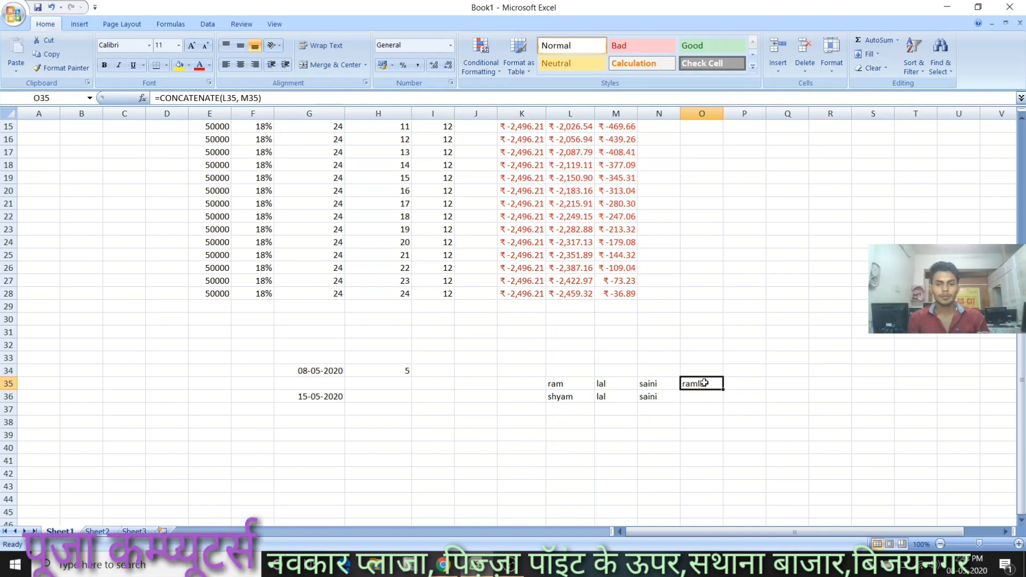
key(BackSpace)
key(Return)
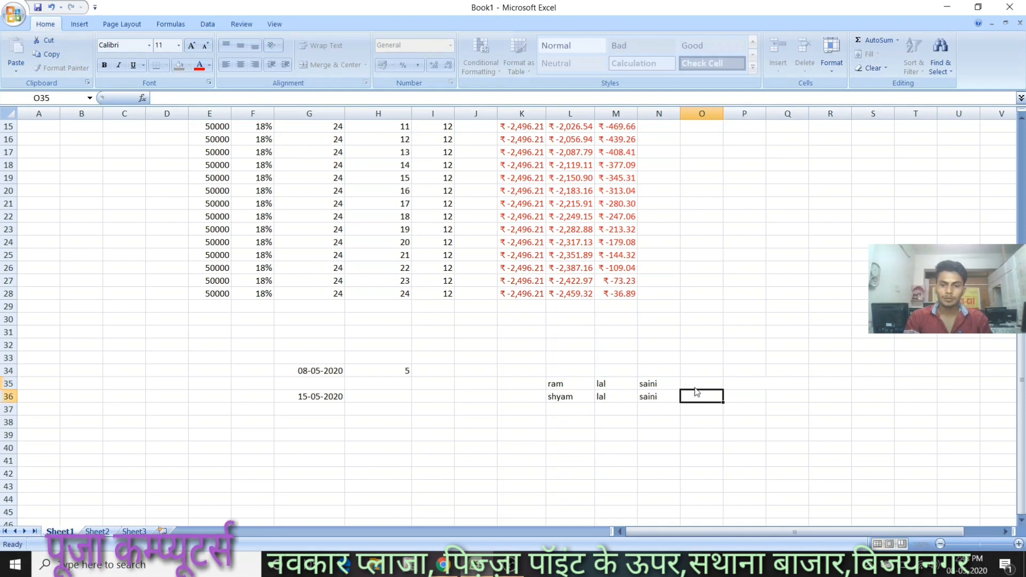
click(507, 363)
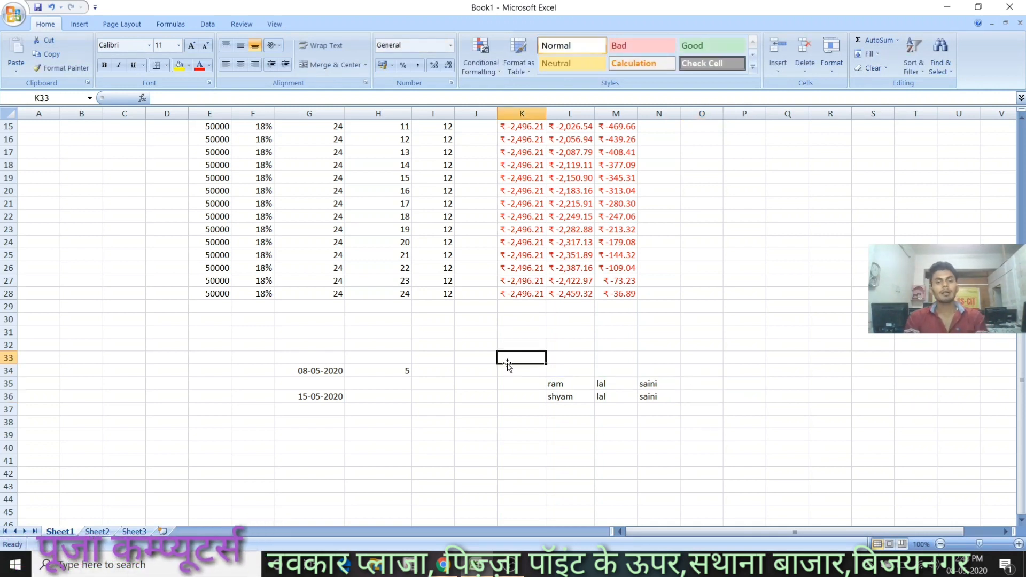
- Enter the lowercase text "pooja computers" in cell I41
click(423, 458)
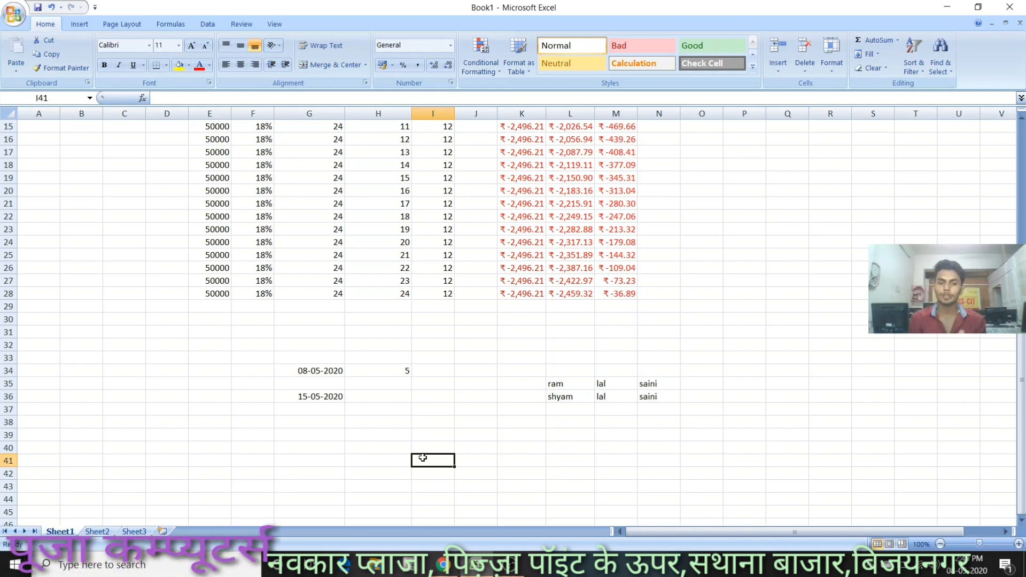
text(pooja computers)
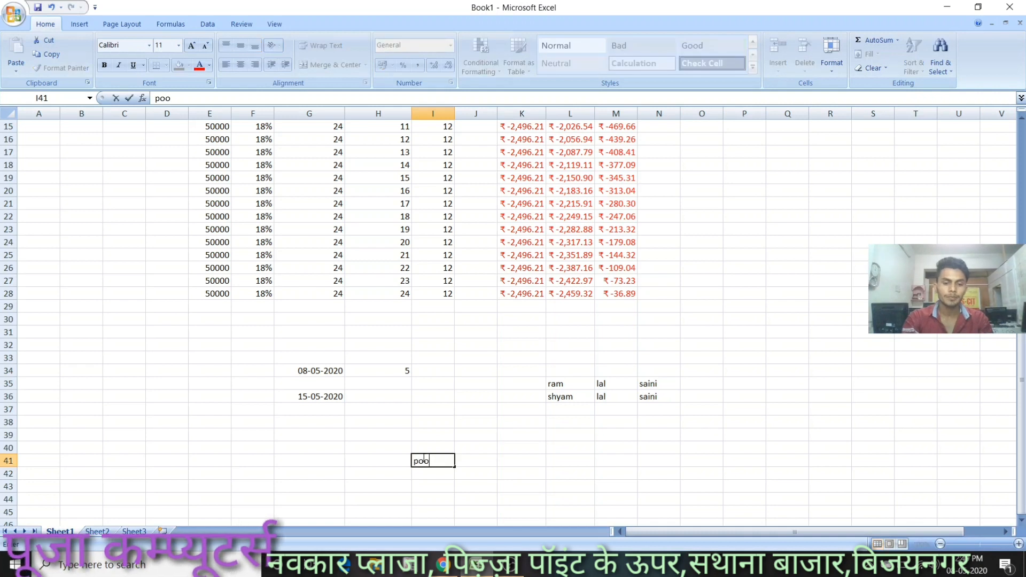
key(Tab)
- Enter the formula =PROPER(I41) in cell L41 to capitalize the first letter of each word
key(Tab)
key(Tab)
text(=)
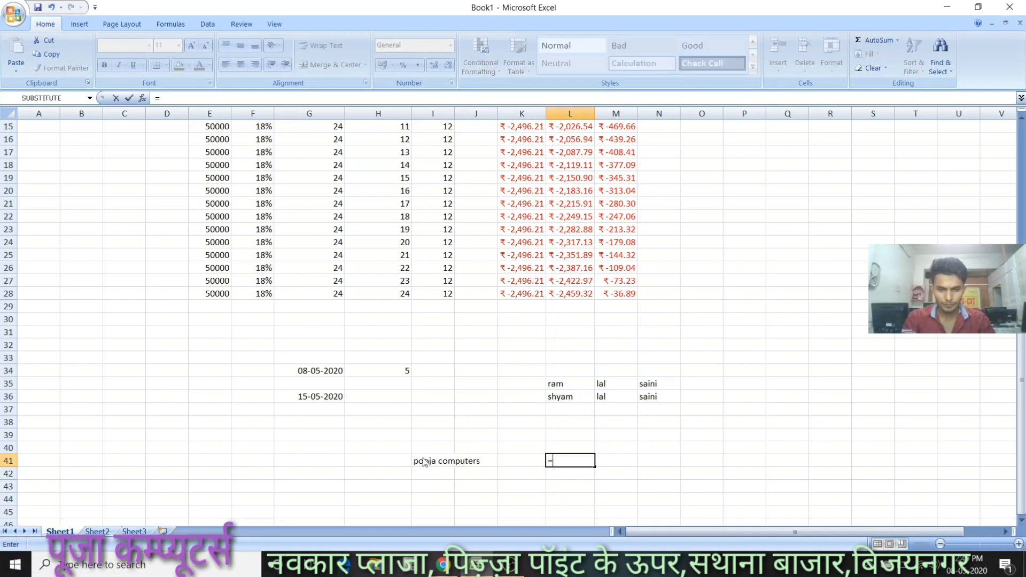
text(pro)
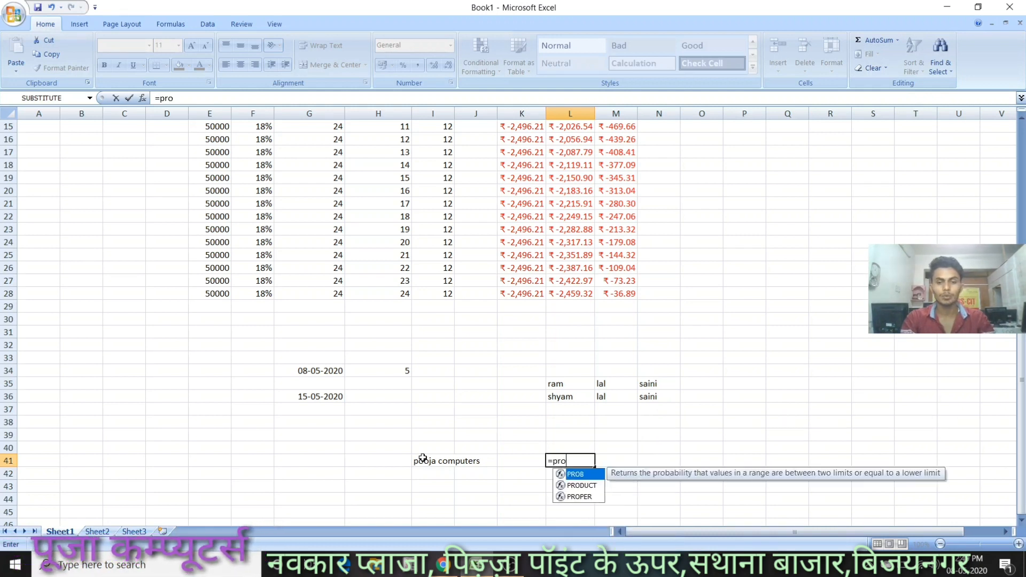
key(Down)
key(Down)
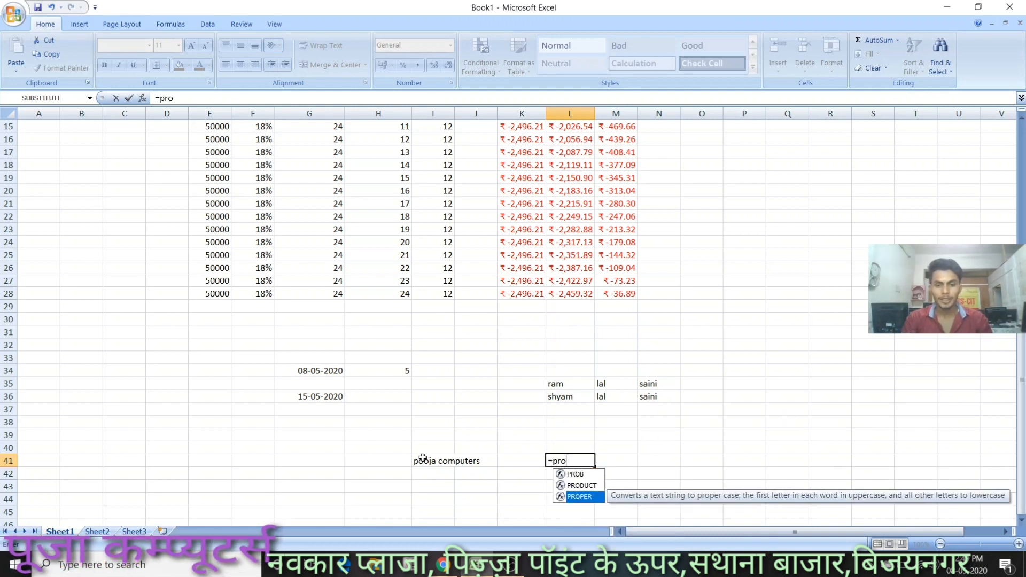
key(Tab)
click(434, 461)
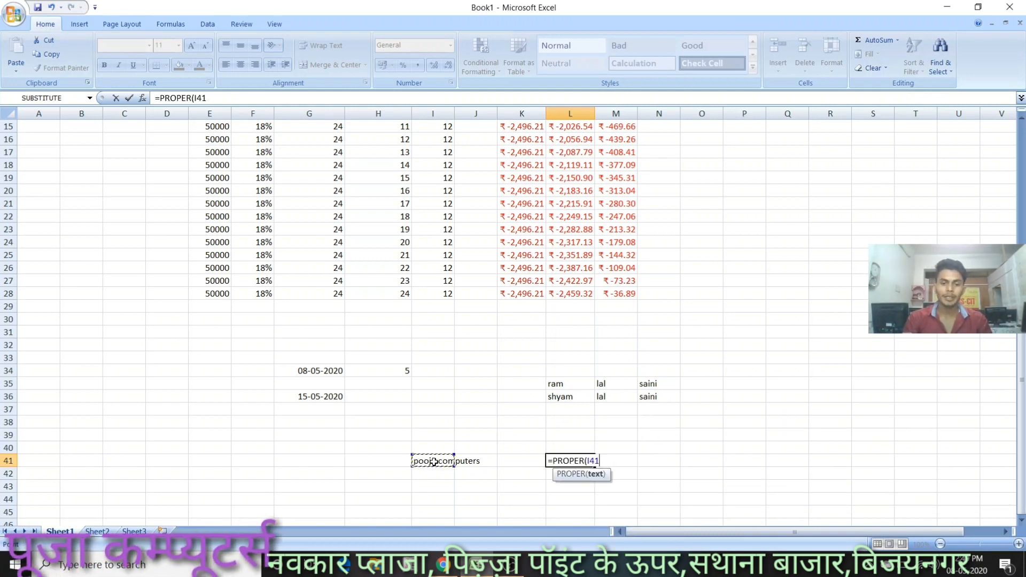
text())
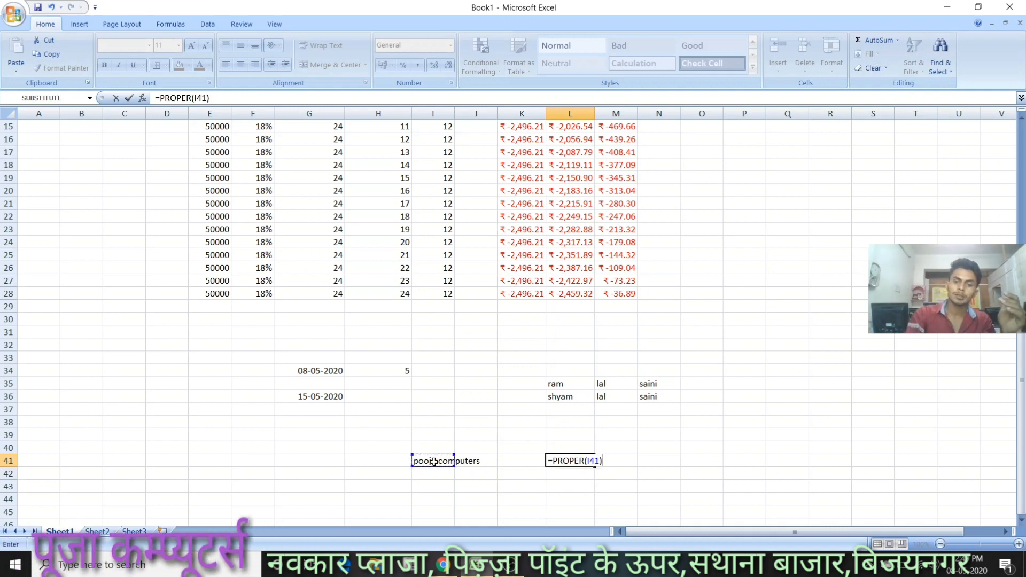
key(Return)
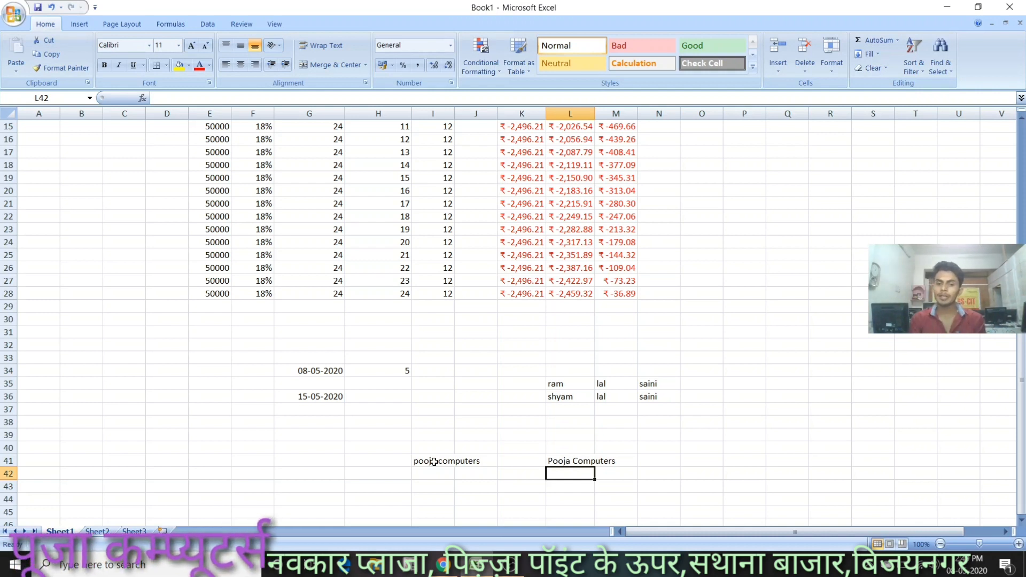
- Enter the formula =UPPER(I41) in cell L43 to convert the text to capital letters
click(574, 460)
click(572, 483)
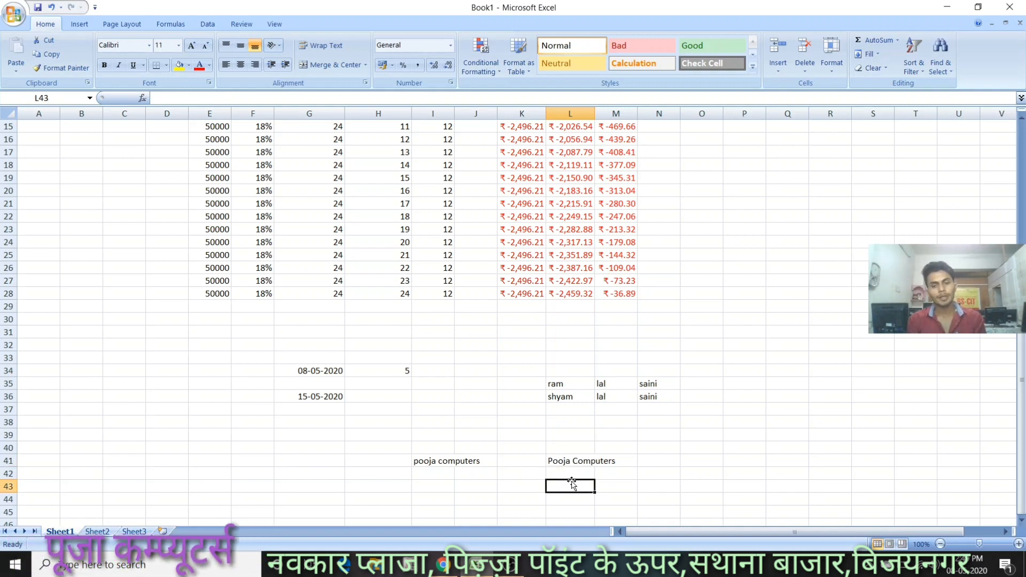
text(=)
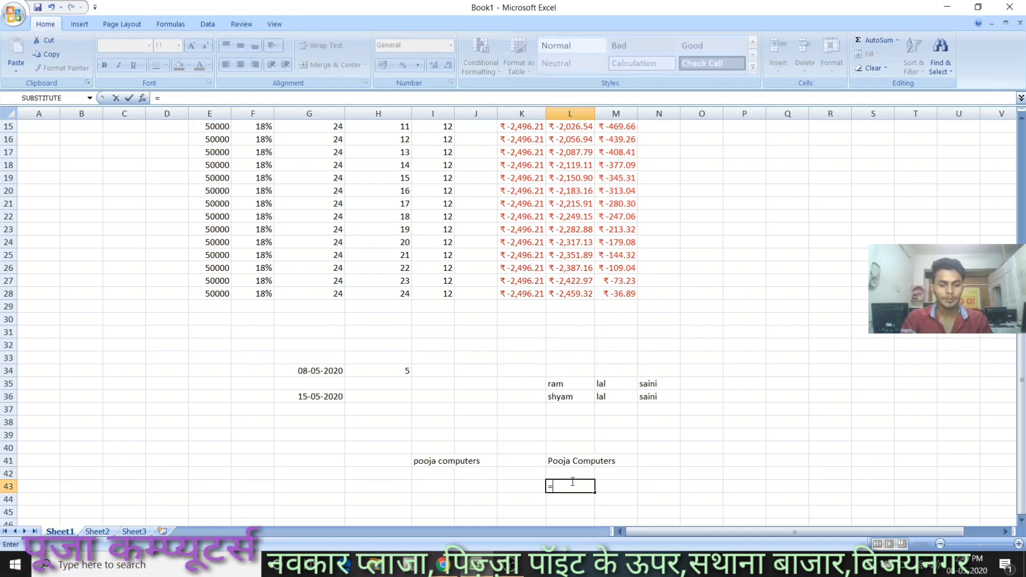
text(up)
key(Tab)
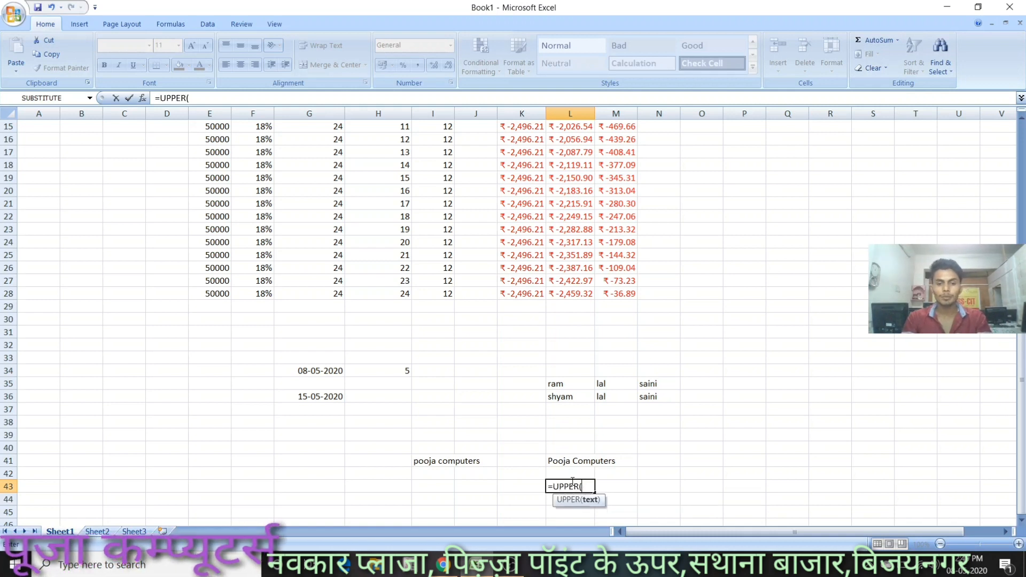
click(451, 461)
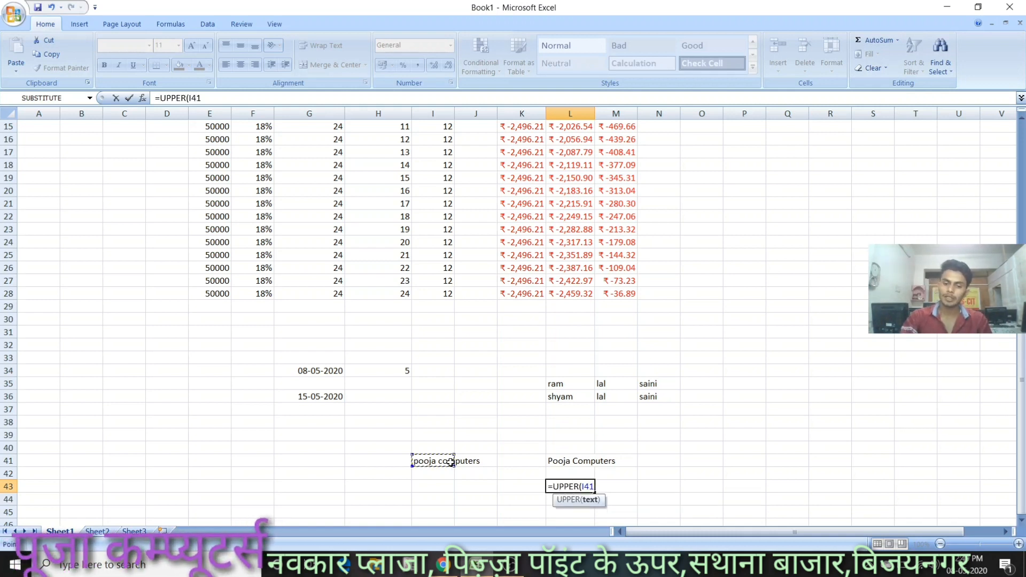
text())
key(Return)
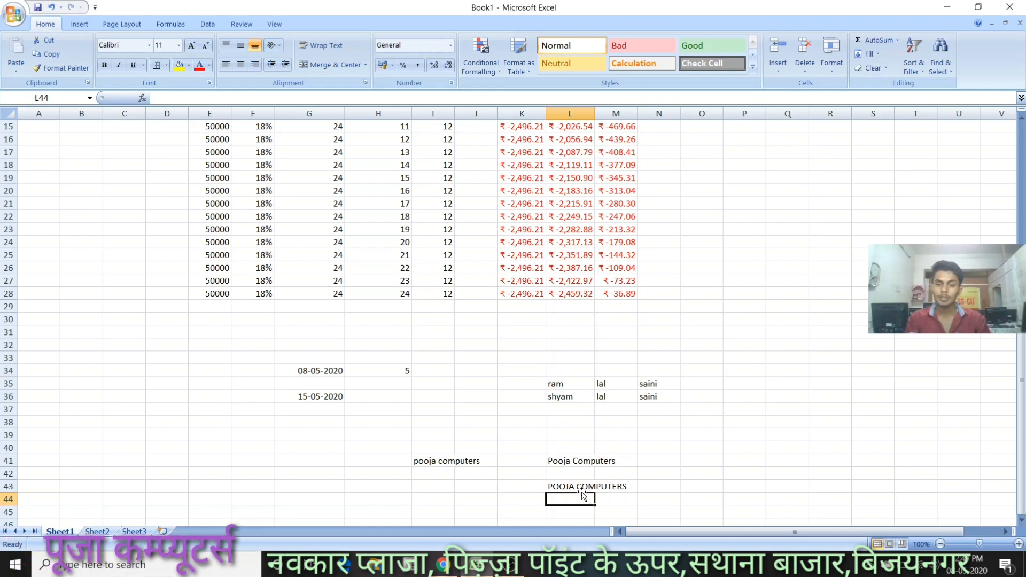
- Enter the formula =LOWER(L43) in cell L45 to convert the capitalized text to lowercase
click(569, 510)
text(=)
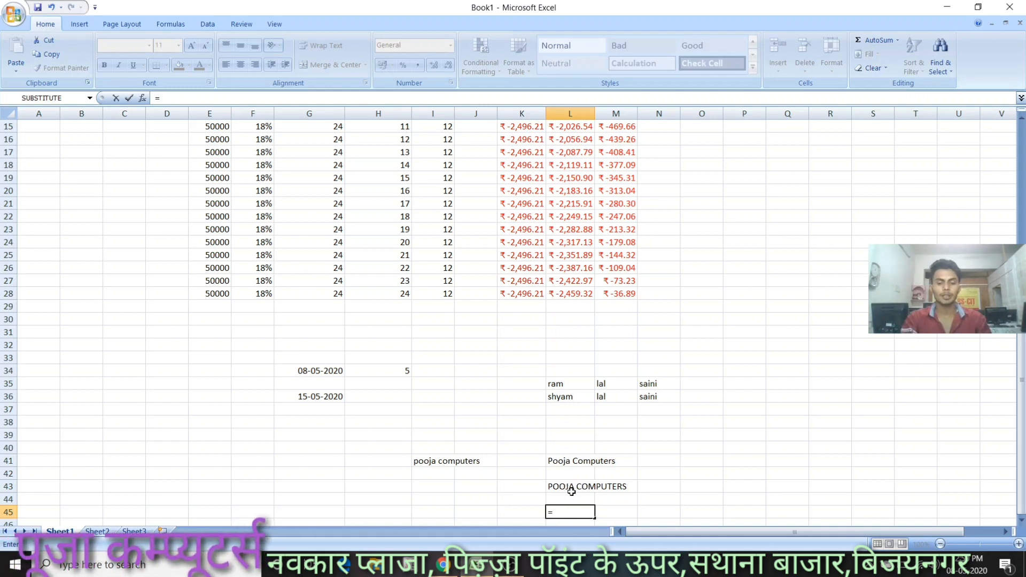
text(low)
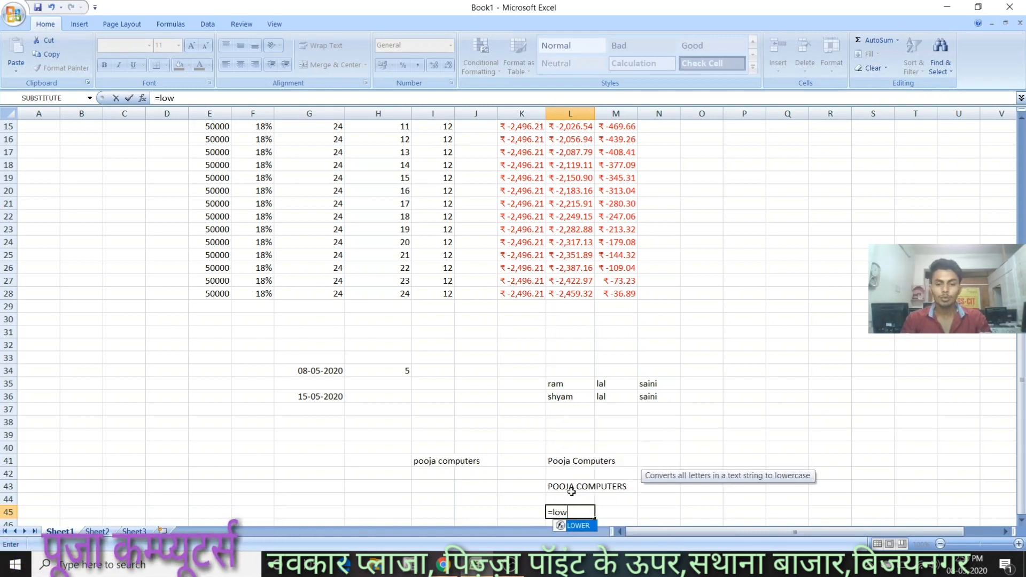
key(Tab)
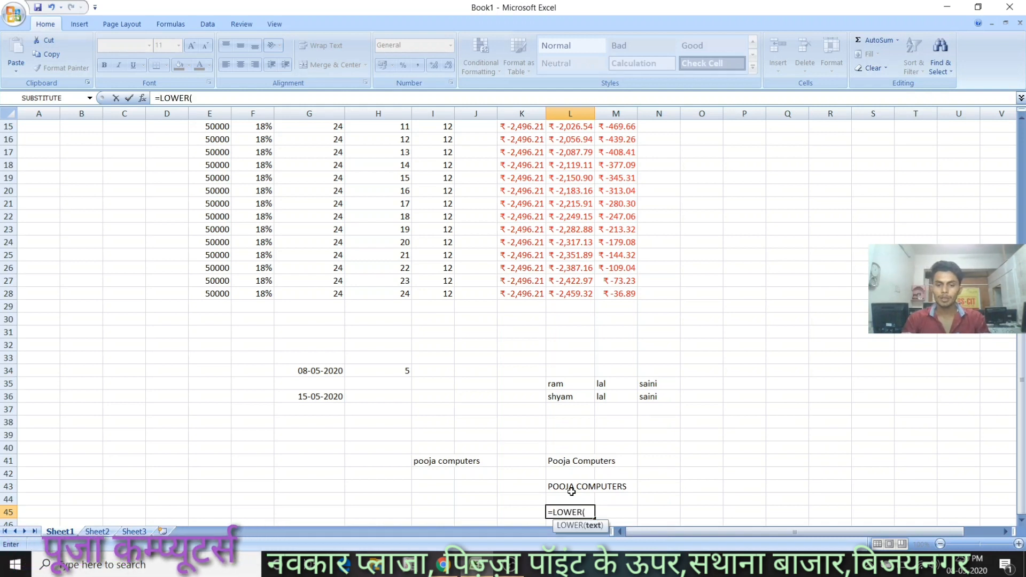
click(566, 486)
text())
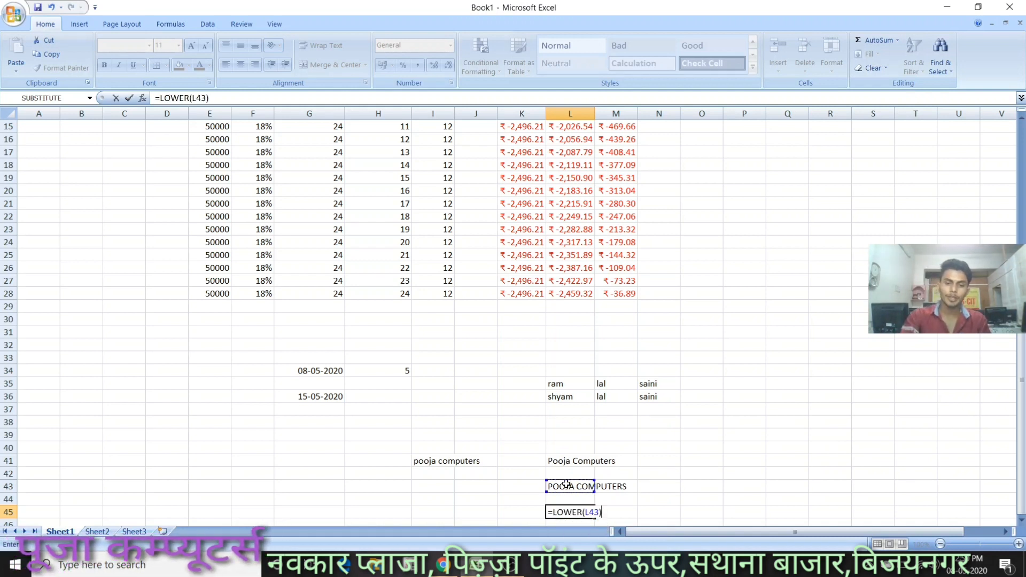
key(Return)
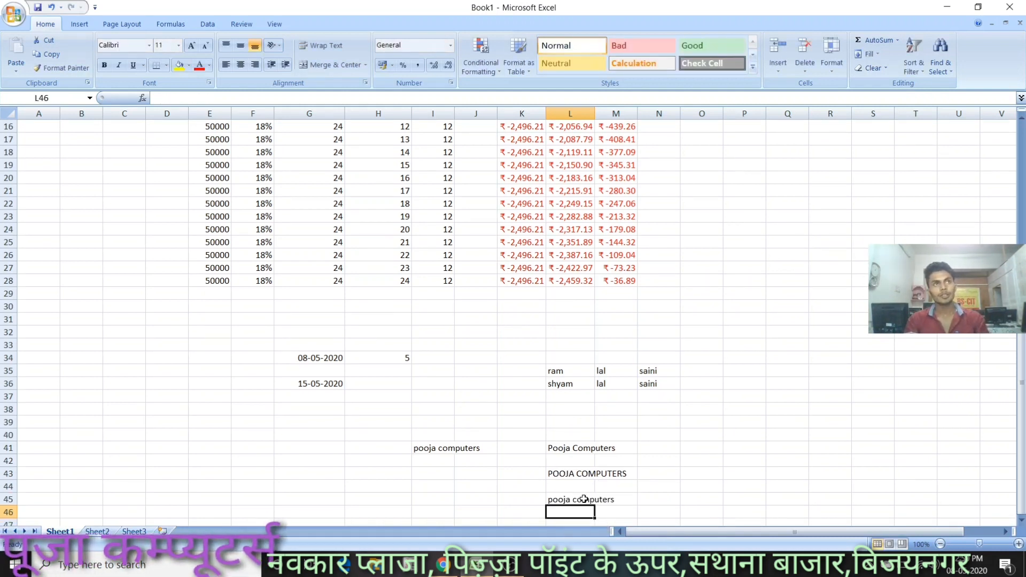
click(583, 498)
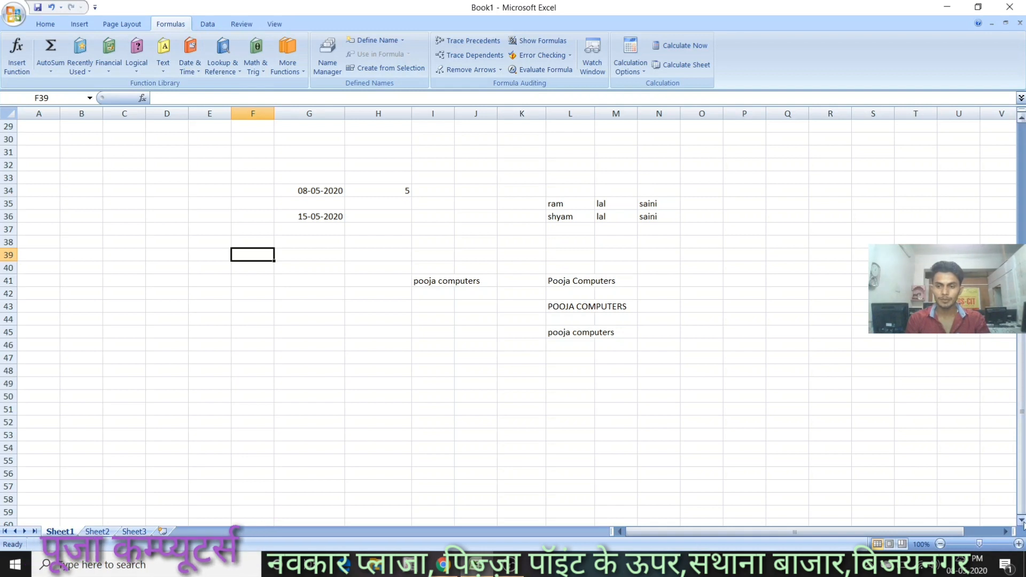
- Apply all borders to the empty range D44:G54
scroll(1023, 533, down, 3)
scroll(1023, 534, down, 1)
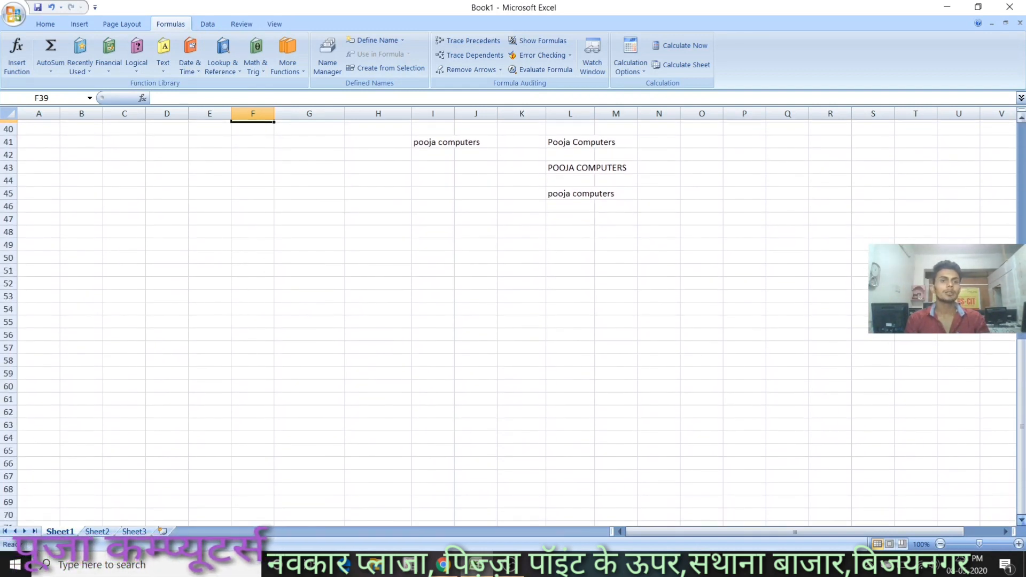
click(300, 355)
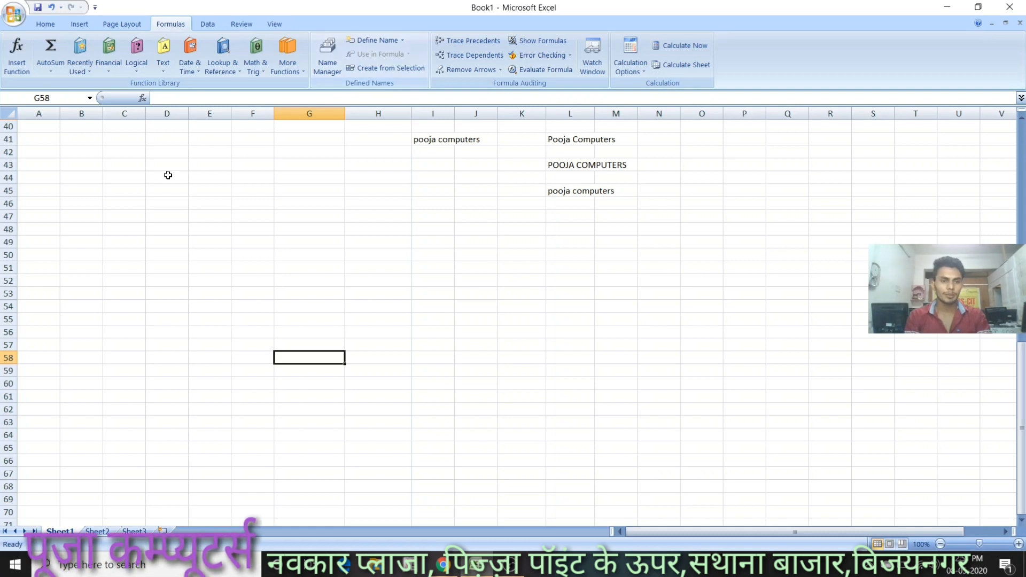
drag(167, 177, 322, 305)
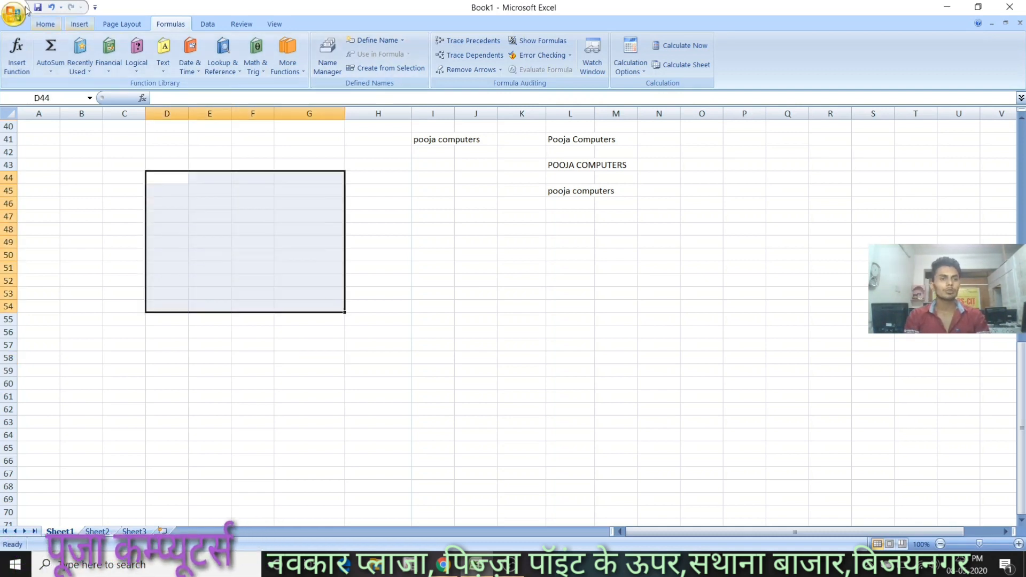
click(44, 24)
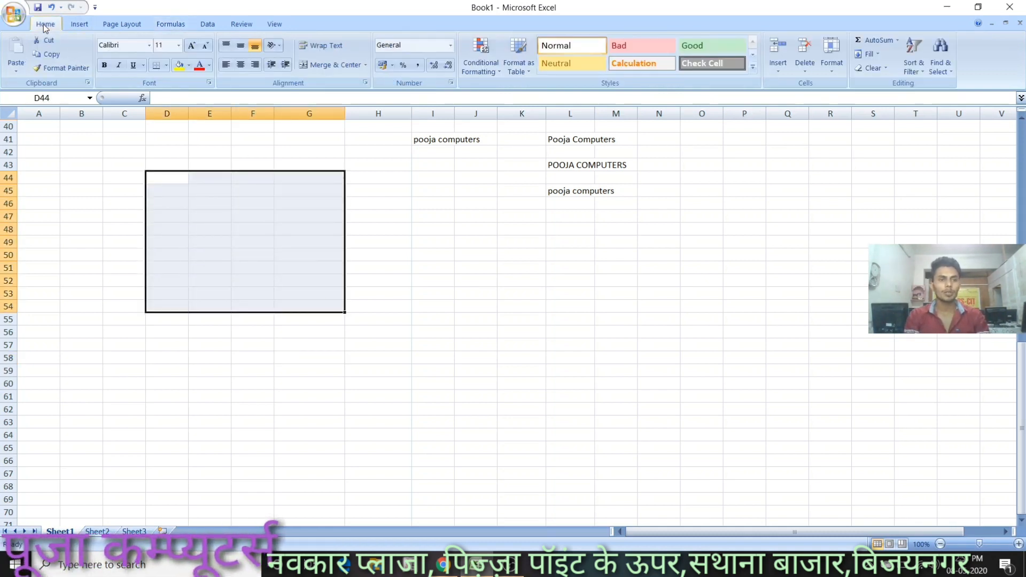
click(167, 65)
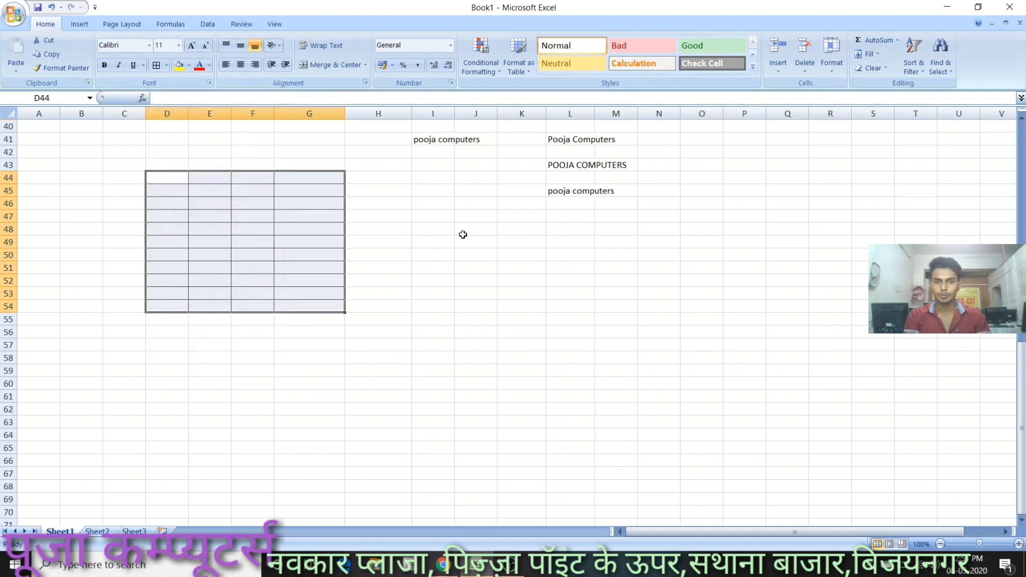
- Apply all borders to the empty range L47:P56
drag(577, 219, 738, 331)
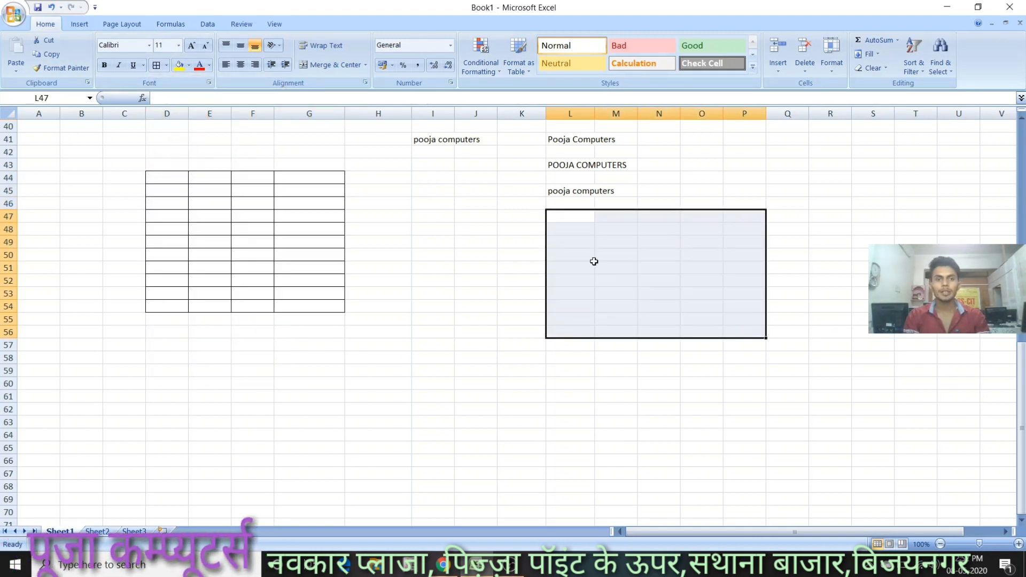
click(156, 66)
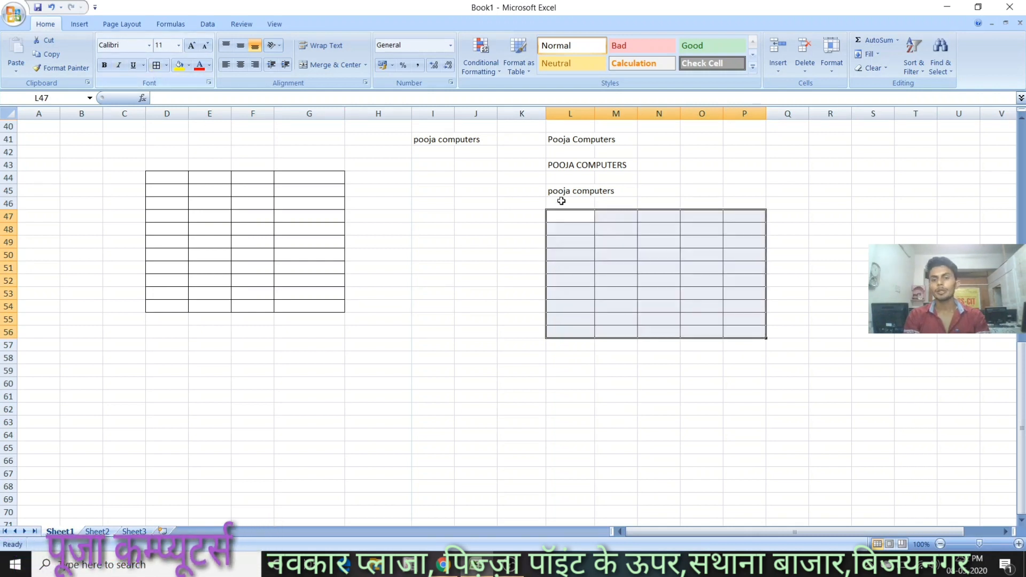
click(575, 215)
- Define the workbook-scoped name book1 for the bordered range D44:G54
click(180, 188)
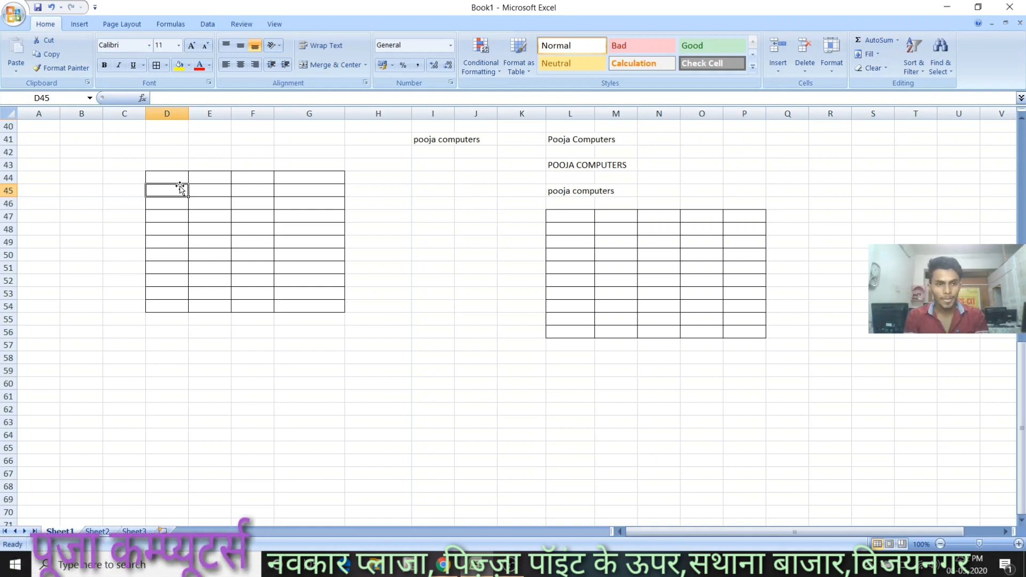
click(170, 25)
click(170, 179)
drag(170, 179, 306, 301)
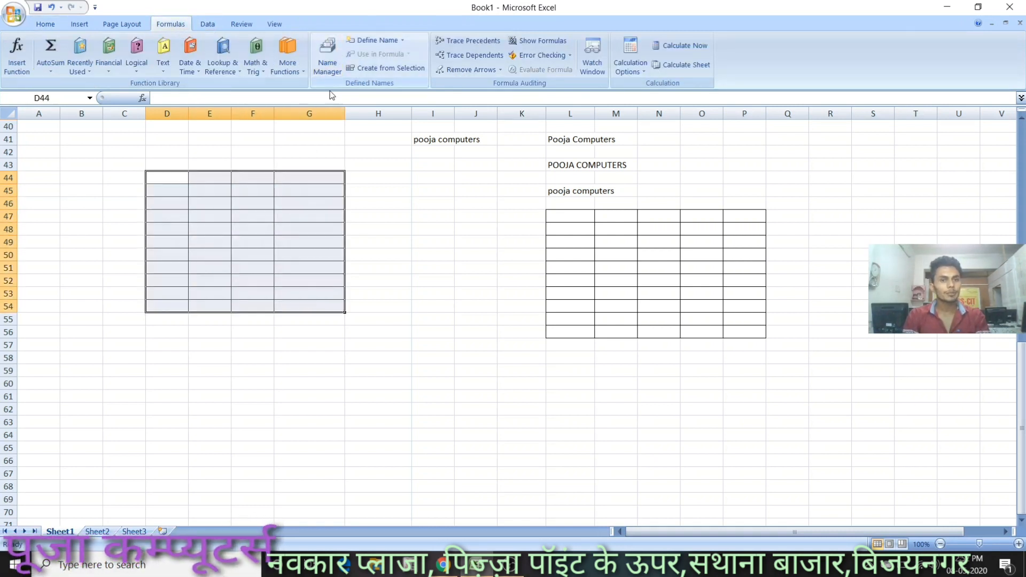
click(364, 41)
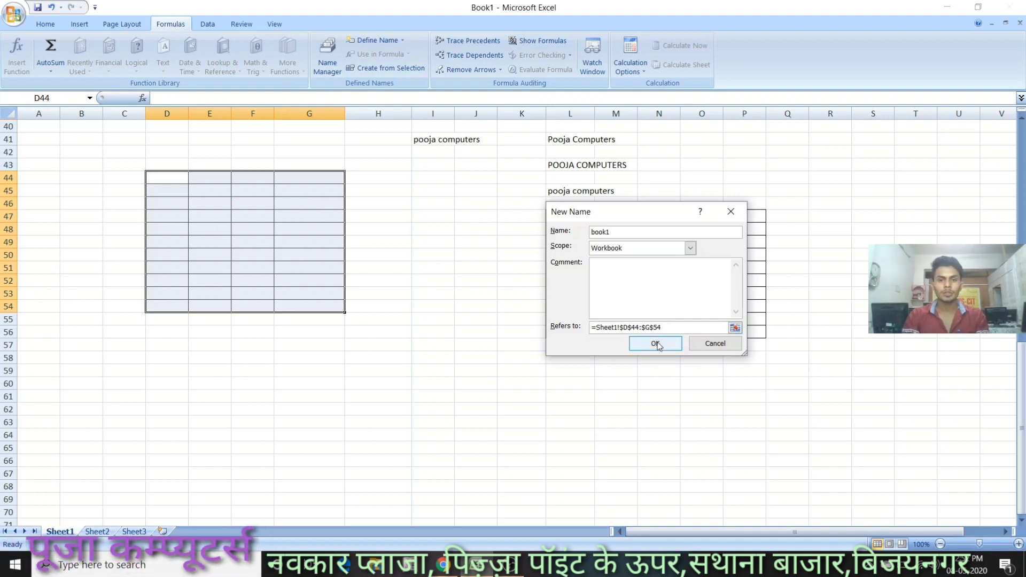
click(672, 328)
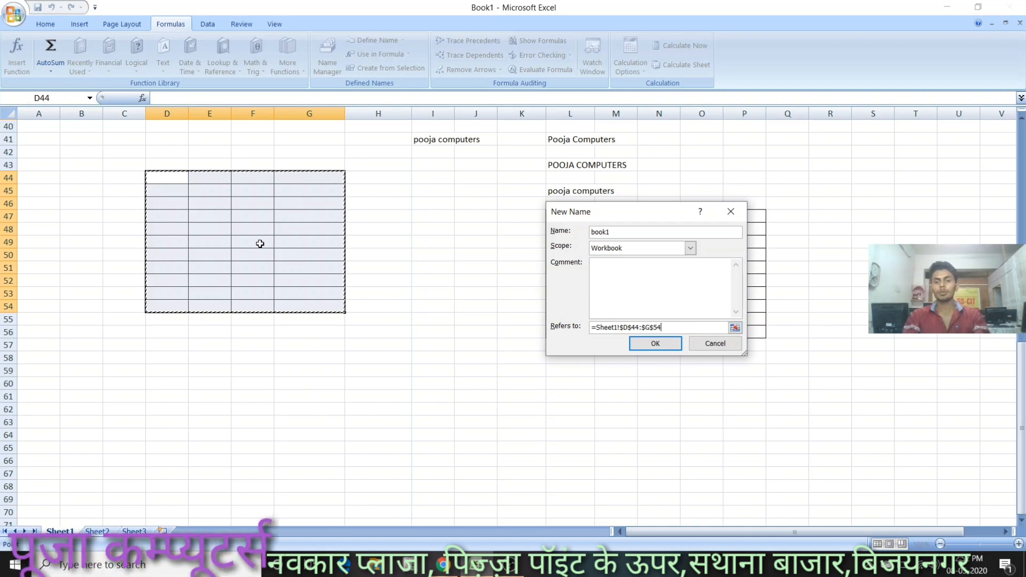
key(Return)
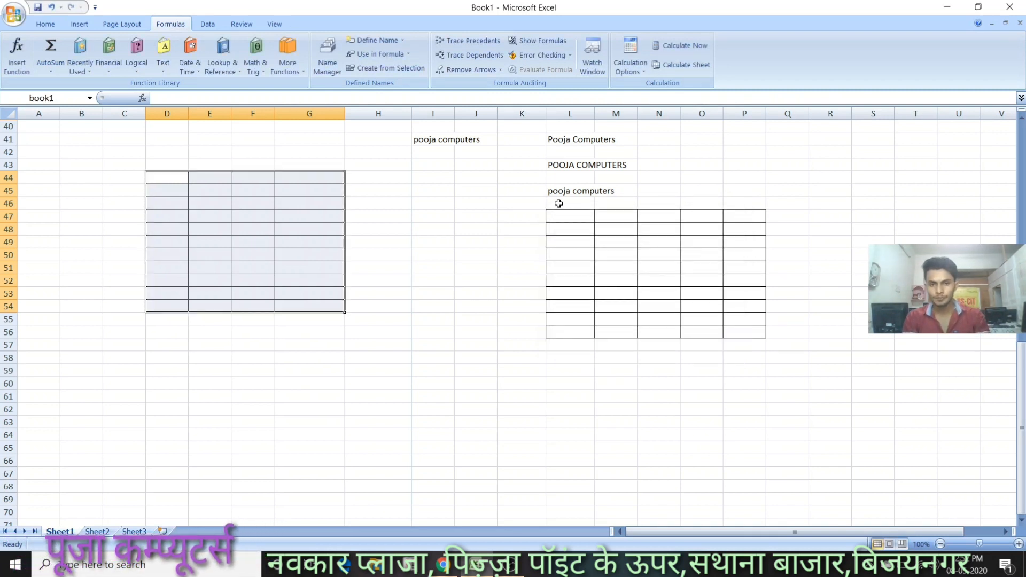
- Define a workbook-scoped name beginning with "book" for the bordered range L47:P56
drag(559, 217, 732, 326)
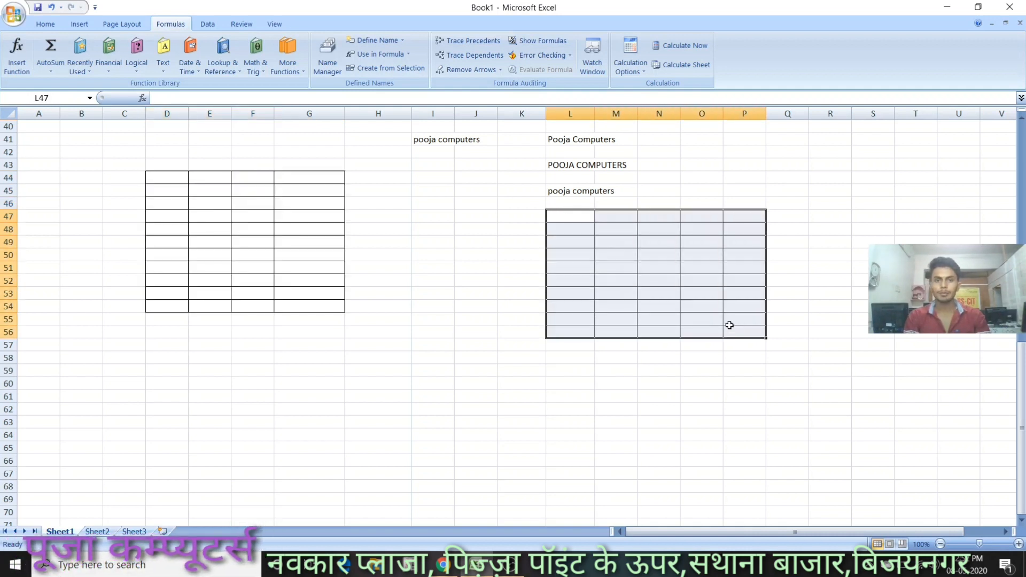
click(370, 39)
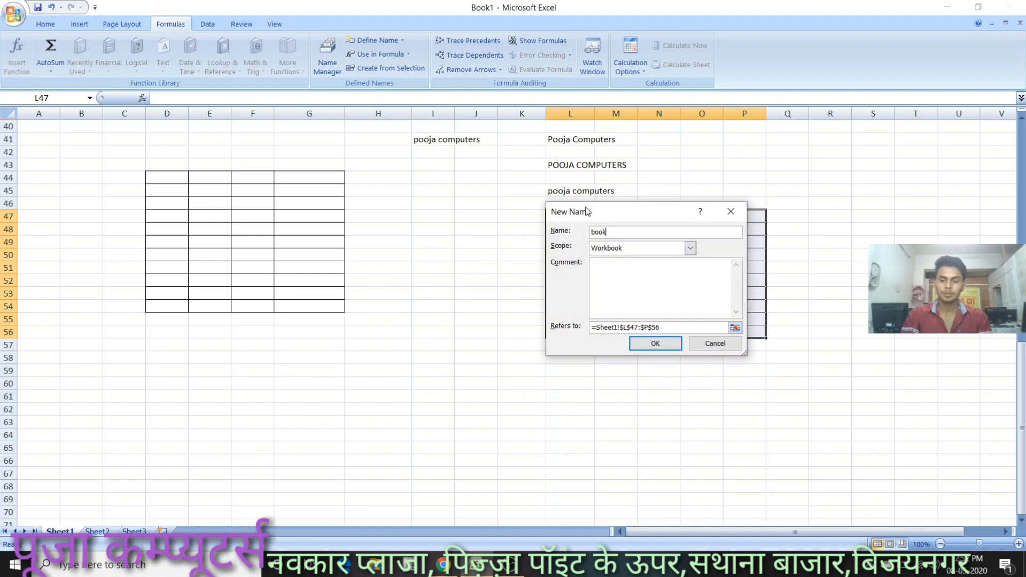
key(Return)
click(666, 306)
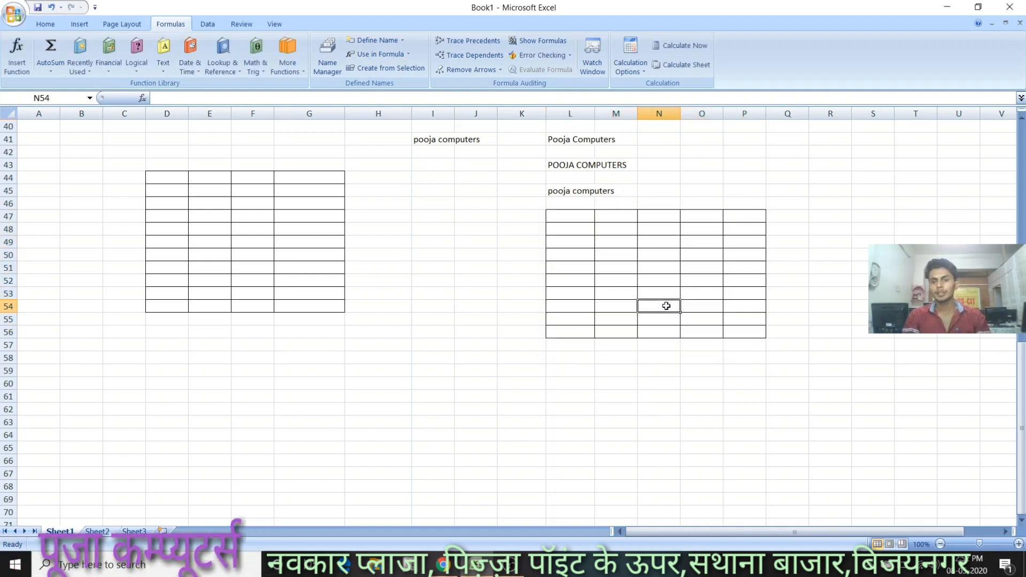
- Fill the first bordered table with 2, 36 and 42 in F47:F49 and 52 in D48
click(260, 212)
text(2)
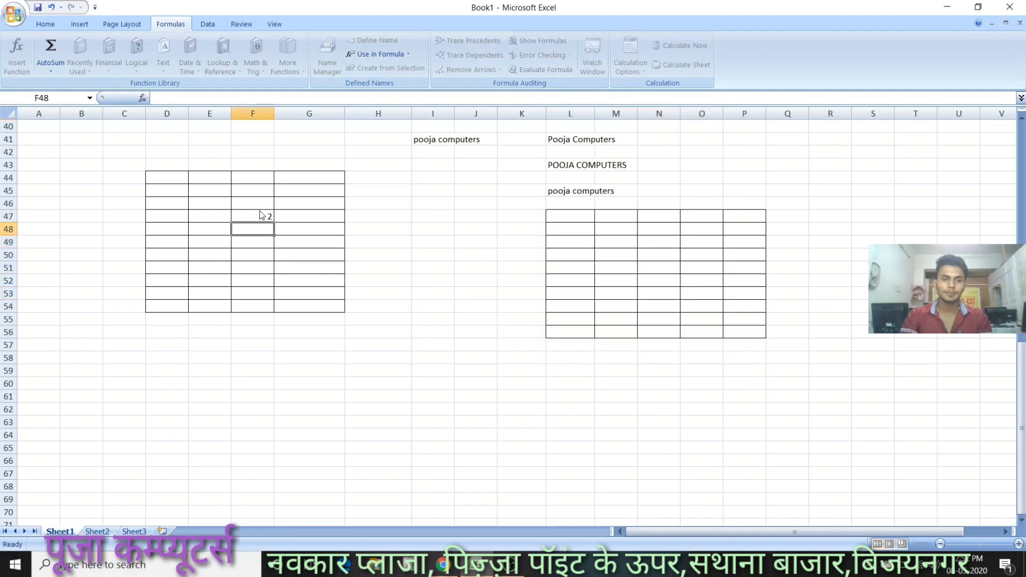
key(Return)
text(36)
key(Return)
text(42)
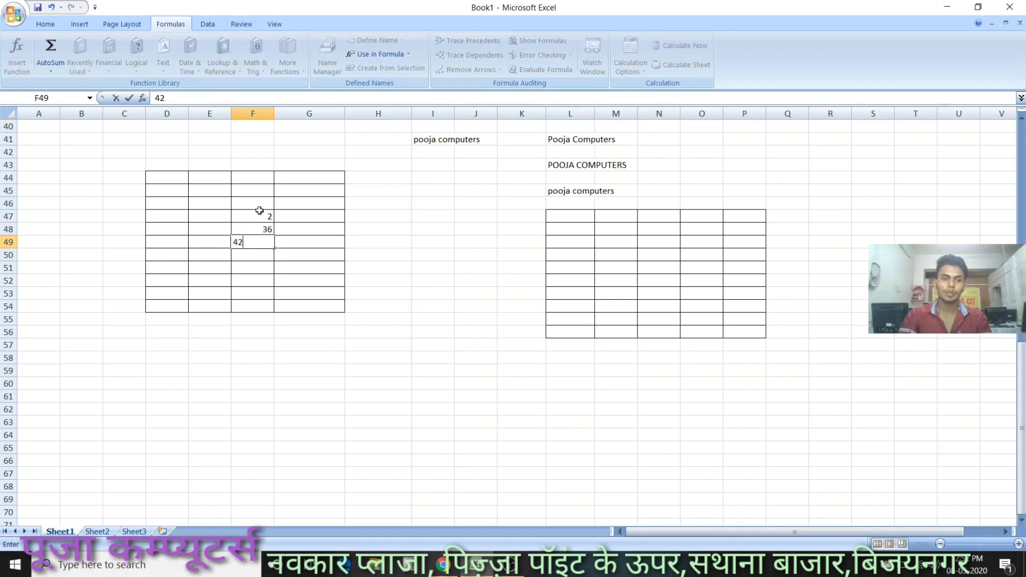
key(Return)
click(177, 224)
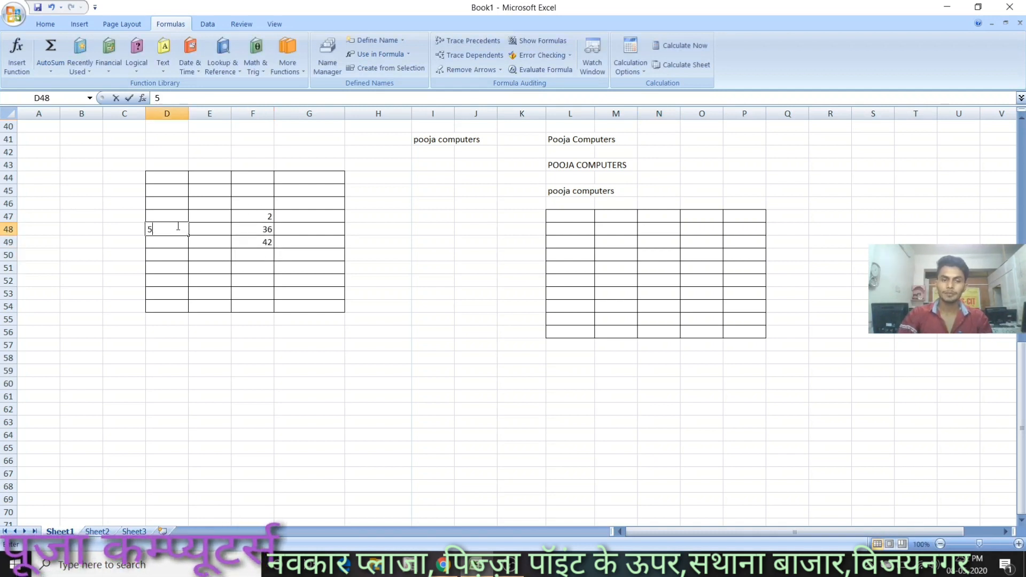
text(32)
key(Return)
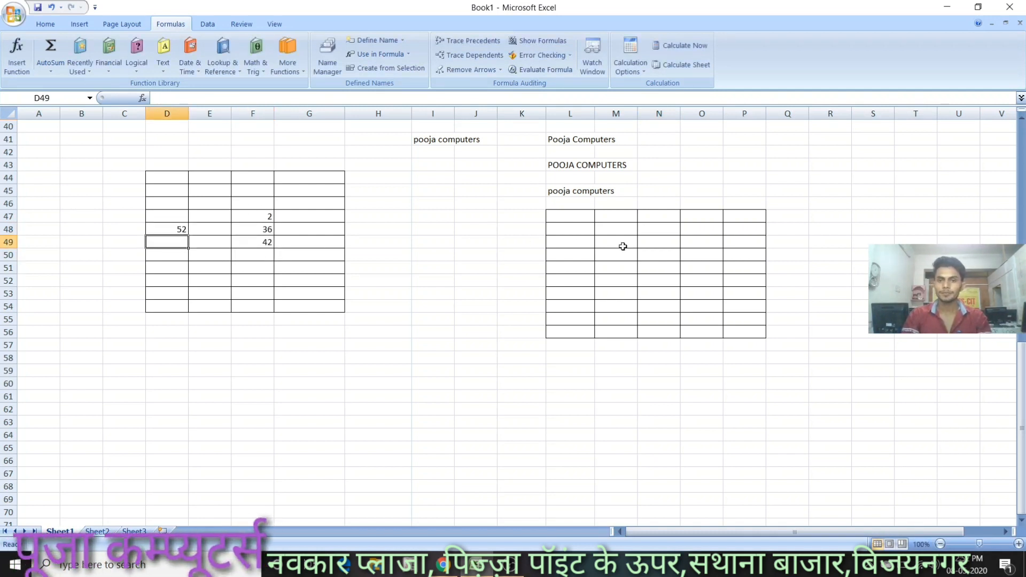
- Enter the values 55, 63, 25, 55, 55 and 55 down cells M49:M54 of the second bordered table
click(633, 246)
text(55)
key(Return)
text(63)
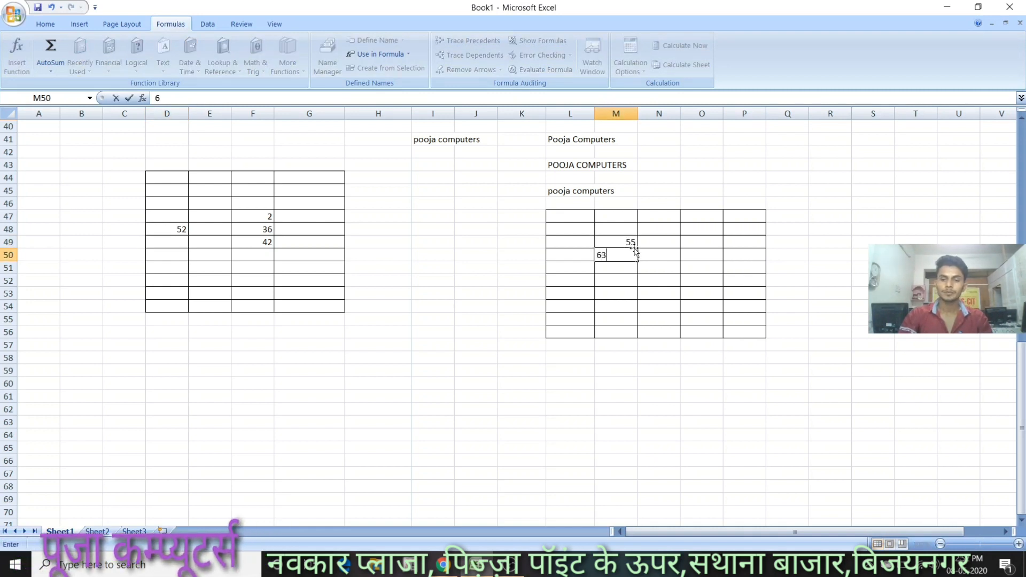
key(Return)
text(25)
key(Return)
text(55)
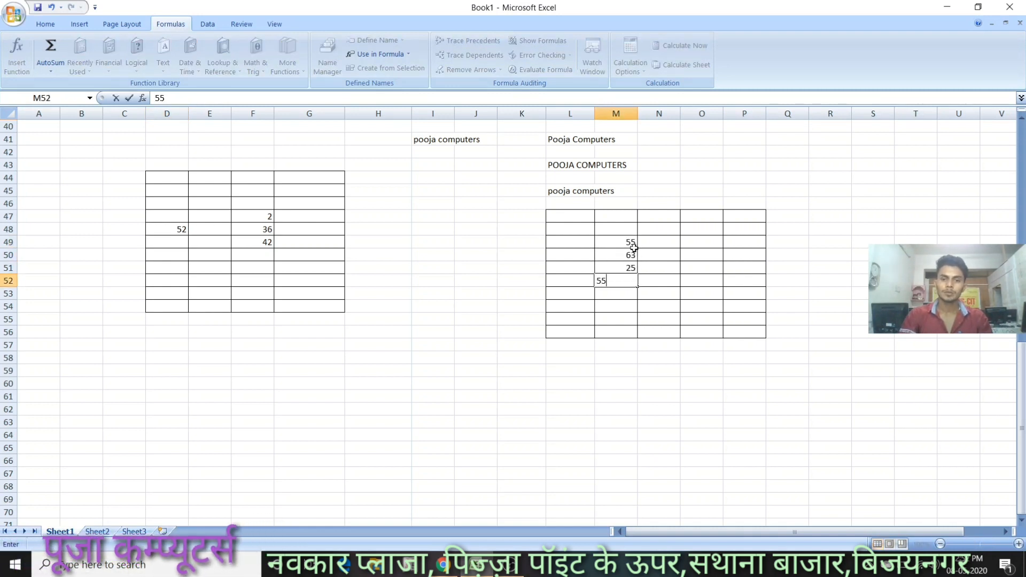
key(Return)
text(55)
key(Return)
text(55)
key(Return)
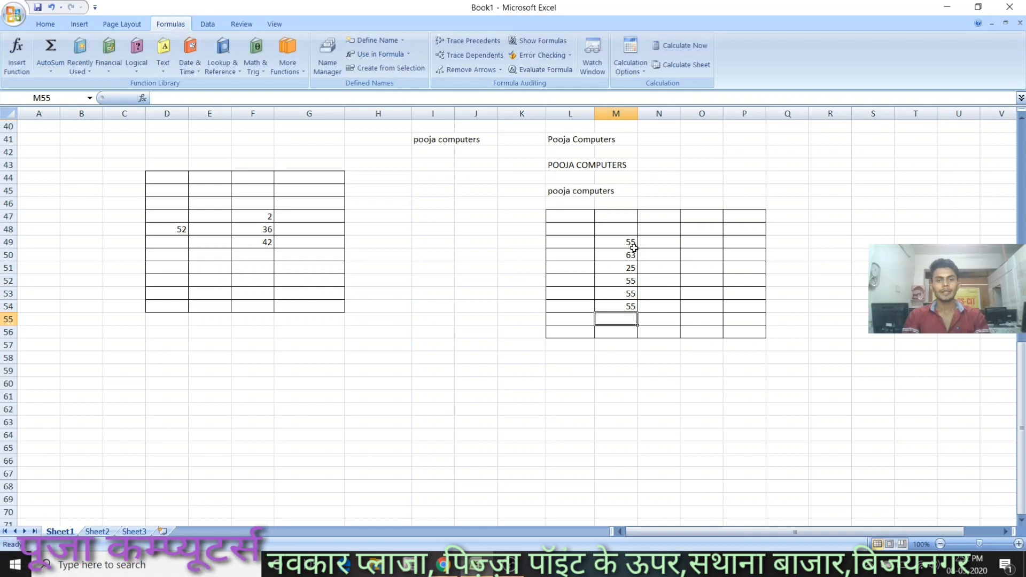
- Enter a SUM formula in F58 that totals the named range book1
click(251, 363)
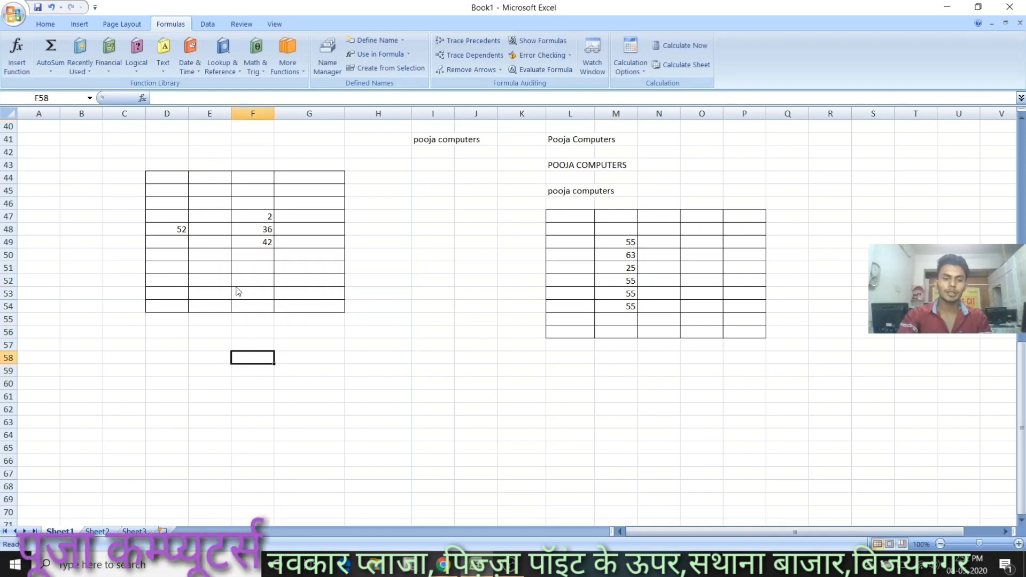
text(=sum)
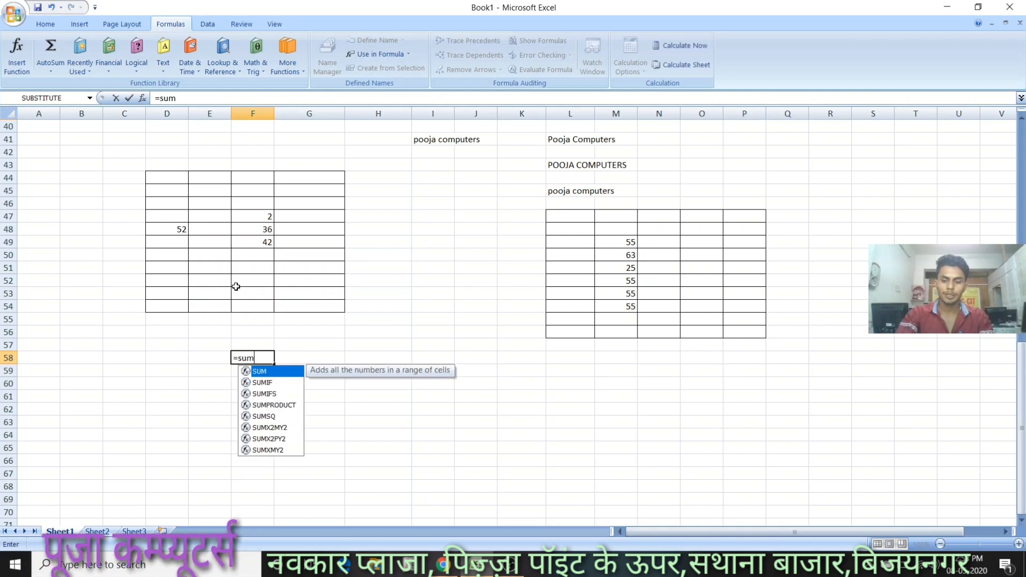
text(()
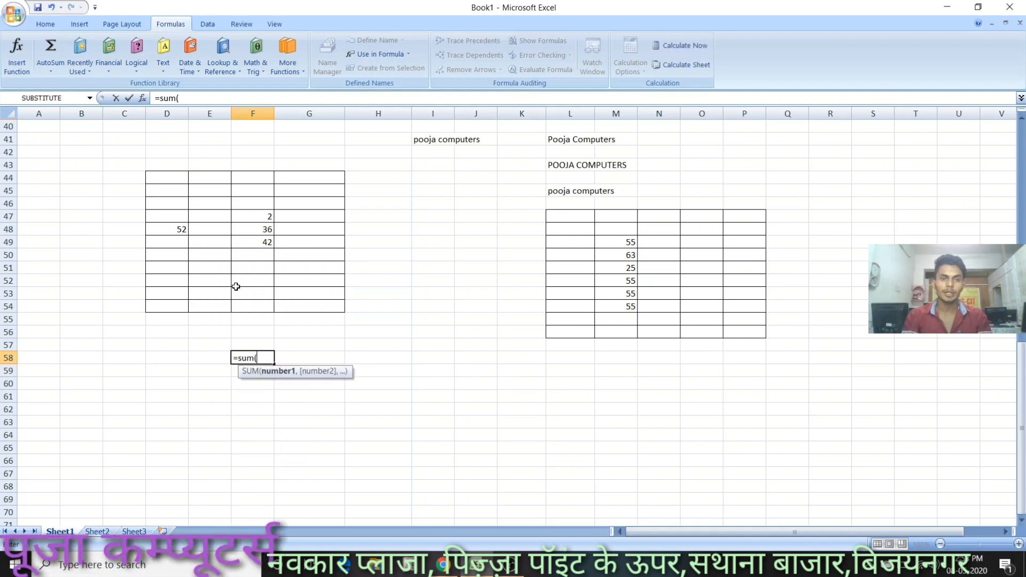
click(368, 54)
click(375, 70)
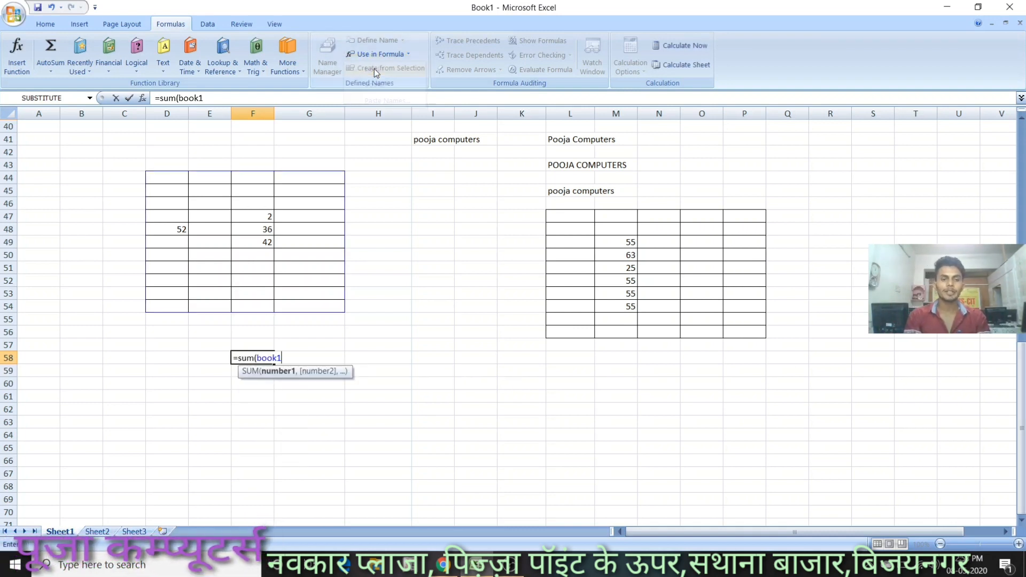
key(Return)
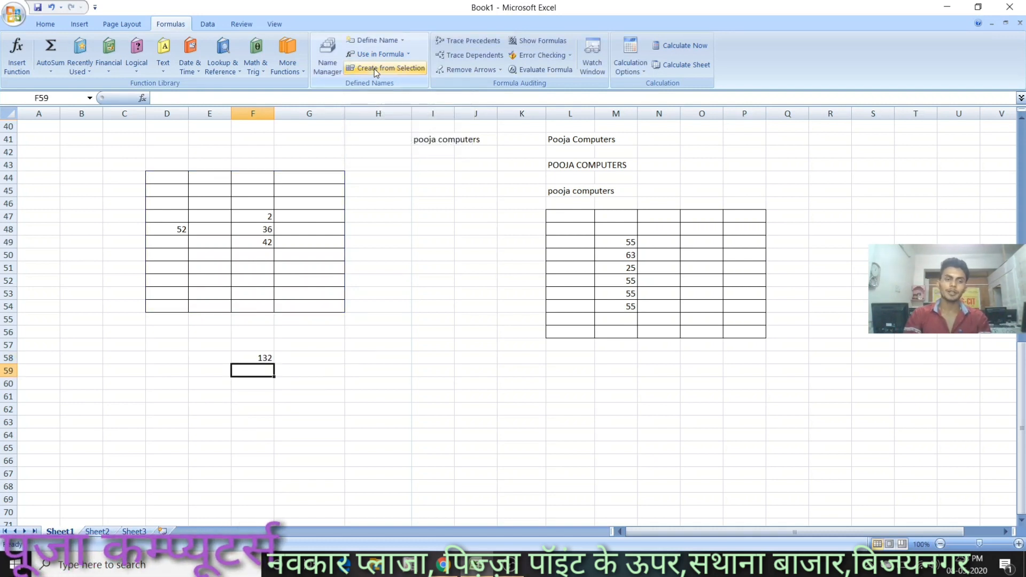
- Enter the formula =SUM(book2) in M59 to total the second named range
click(608, 370)
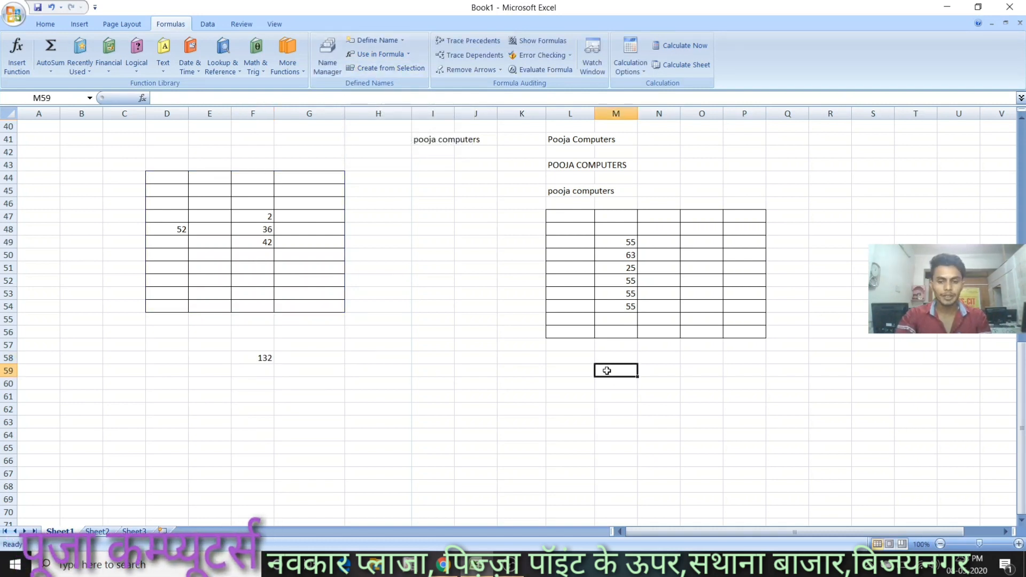
text(=)
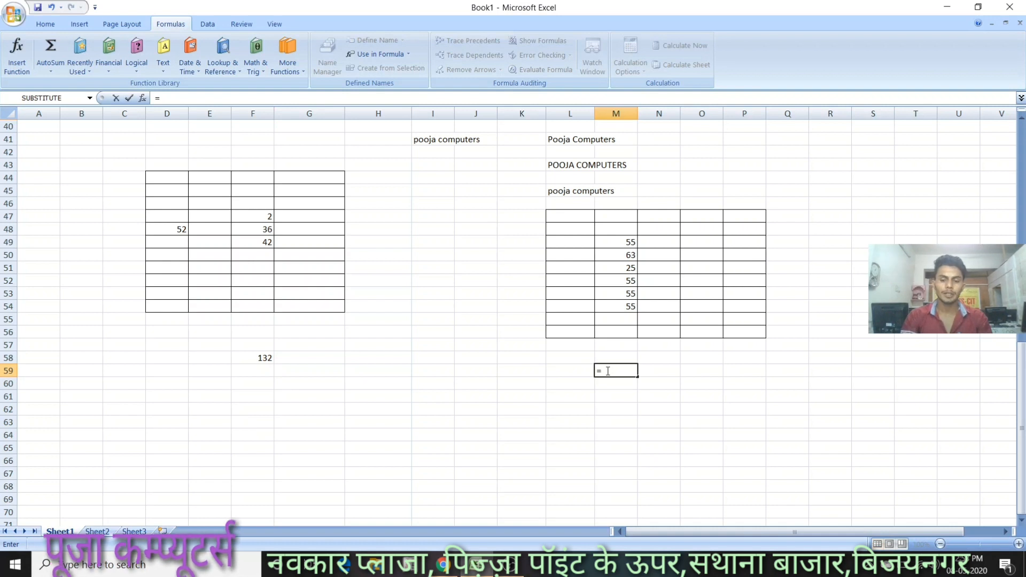
text(sum)
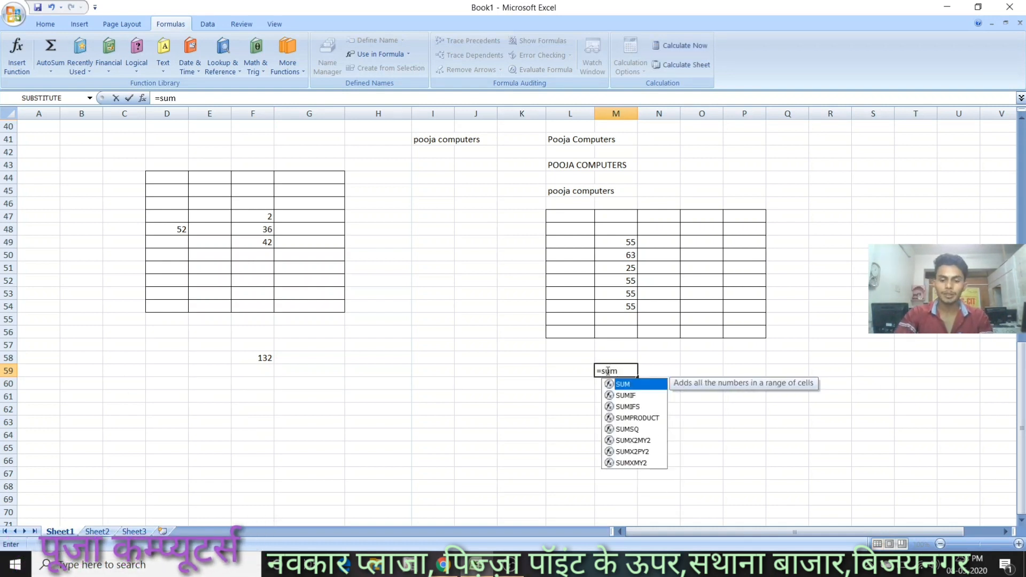
text(()
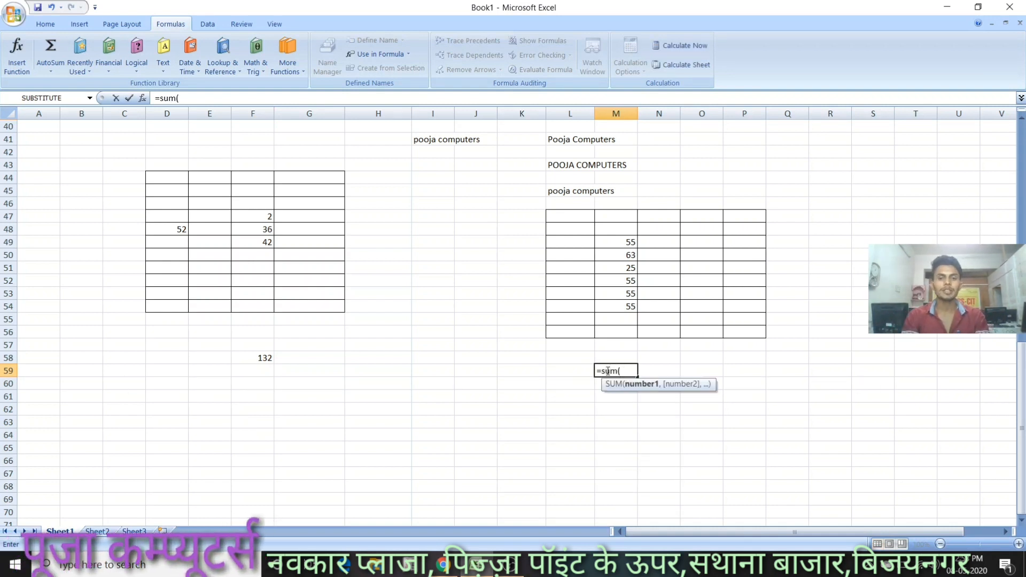
click(378, 54)
click(380, 84)
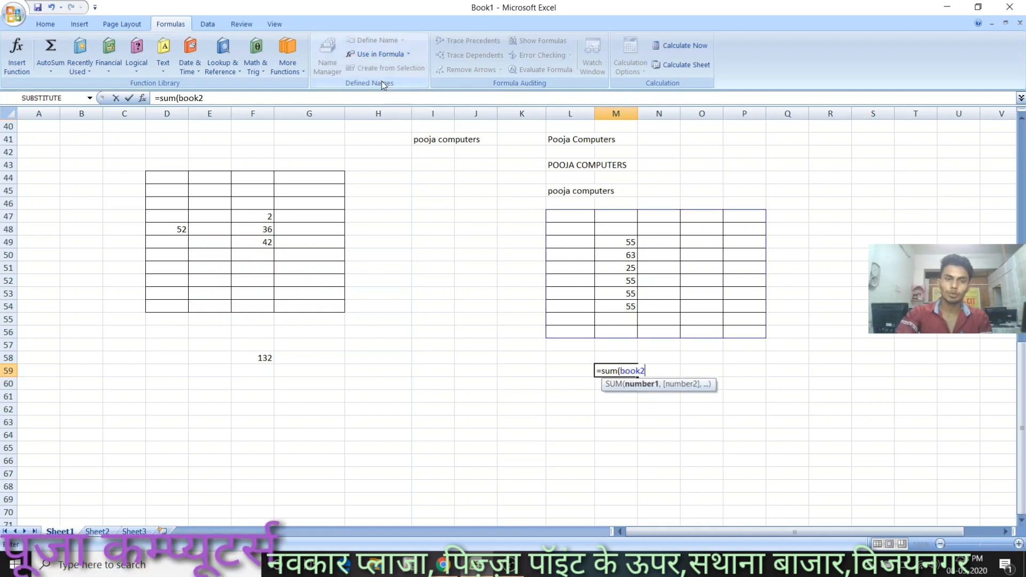
text())
key(Return)
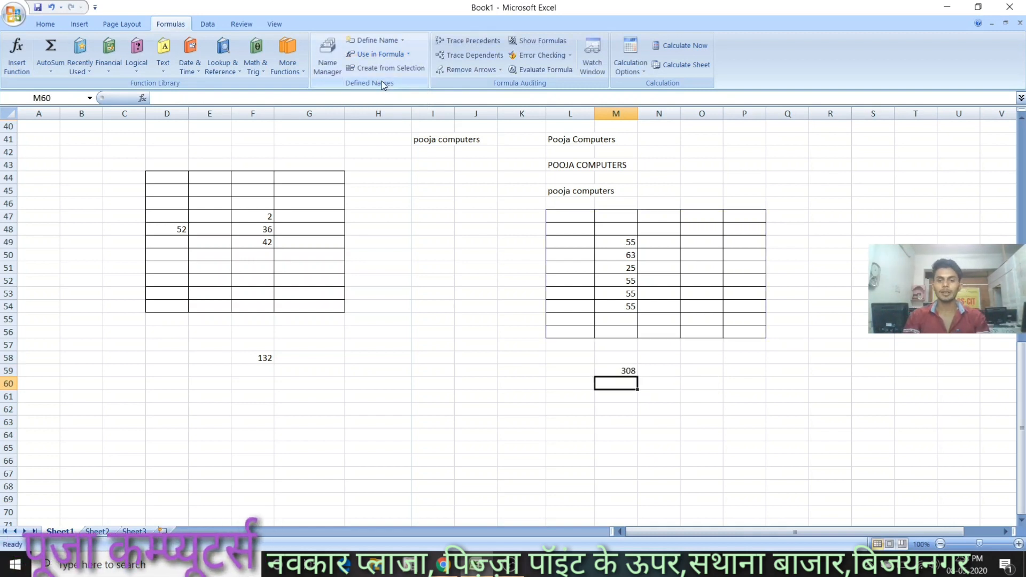
click(439, 373)
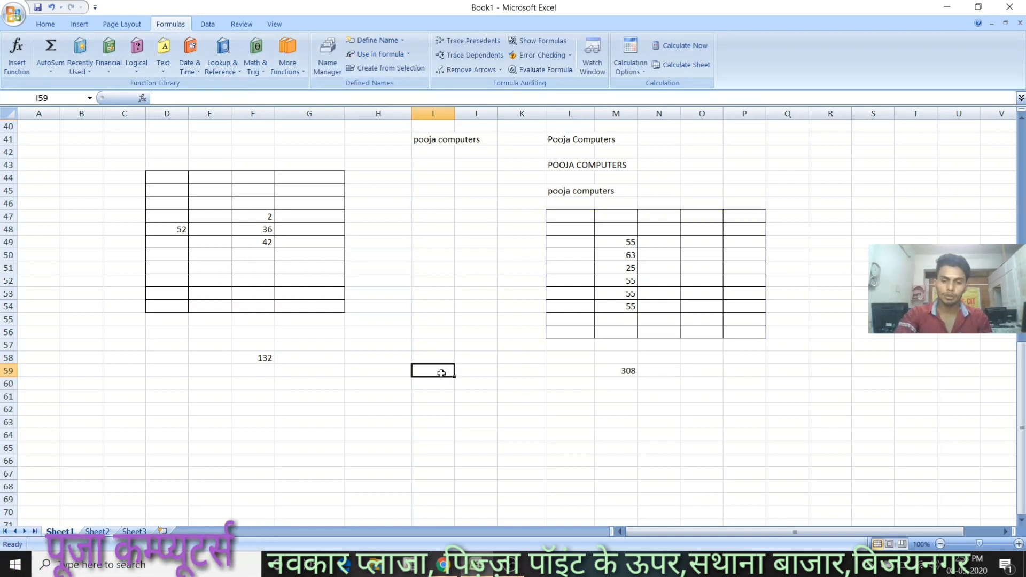
text(=sum)
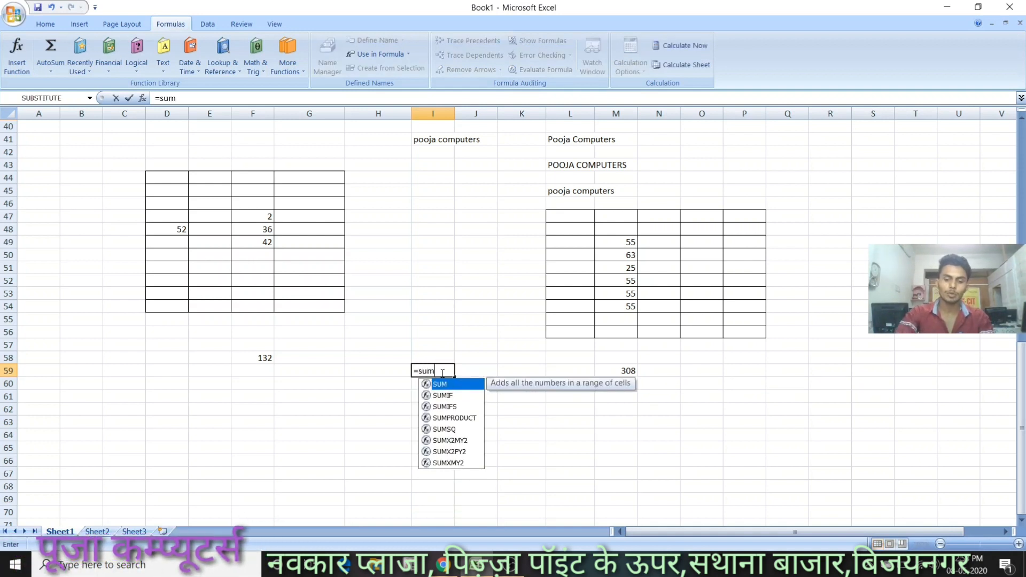
key(Up)
text(()
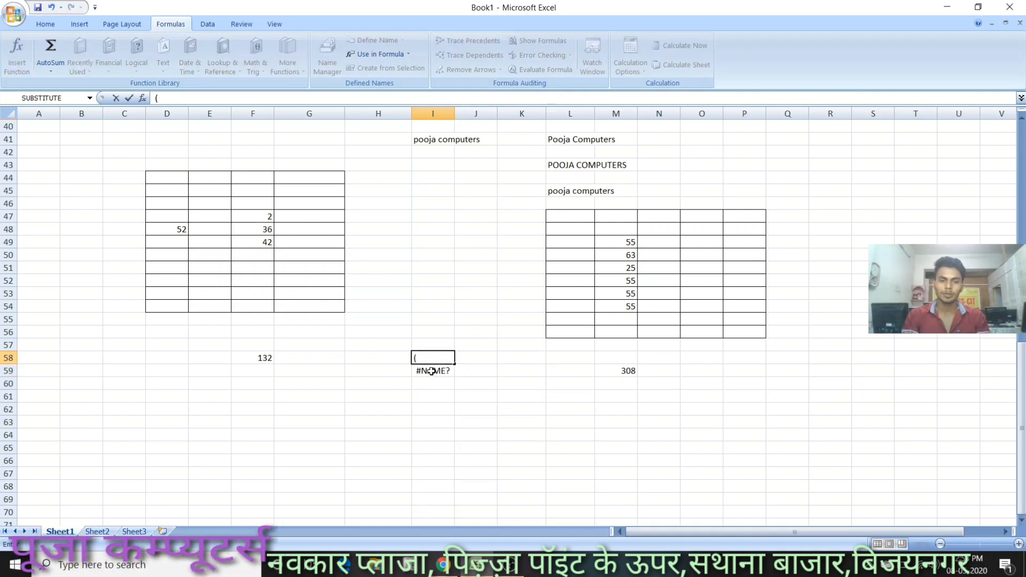
click(431, 371)
text(=)
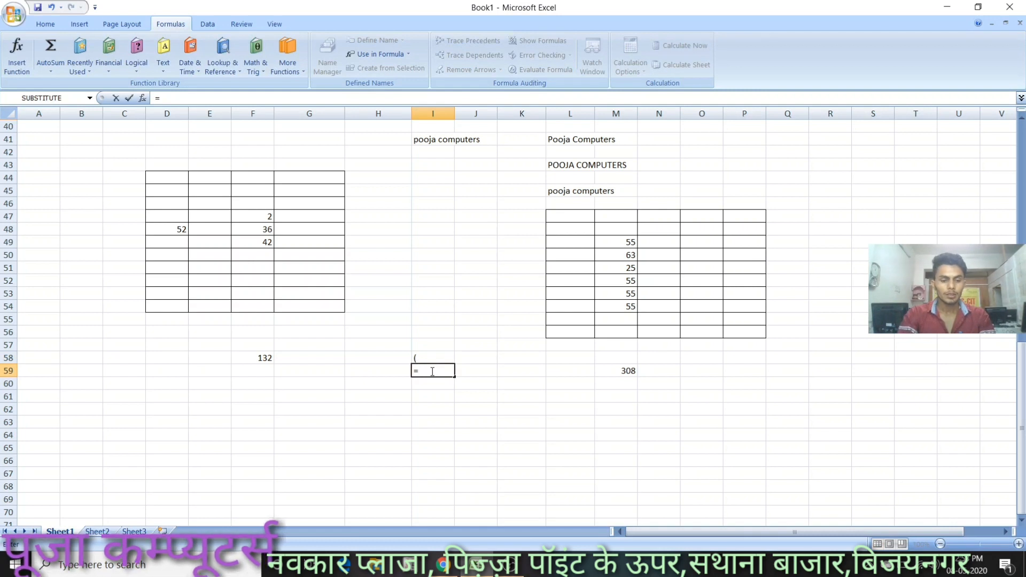
text(sum)
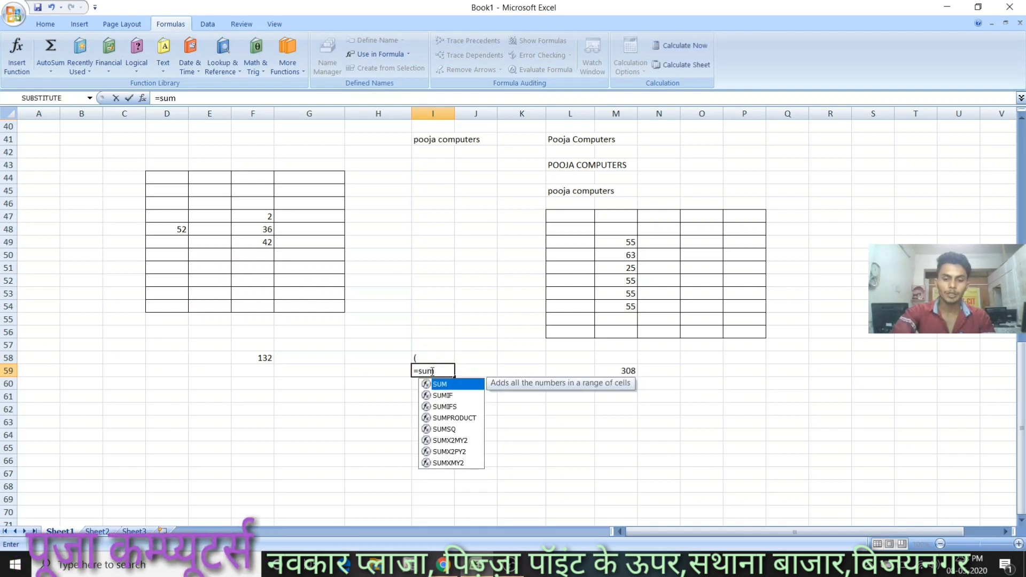
key(Up)
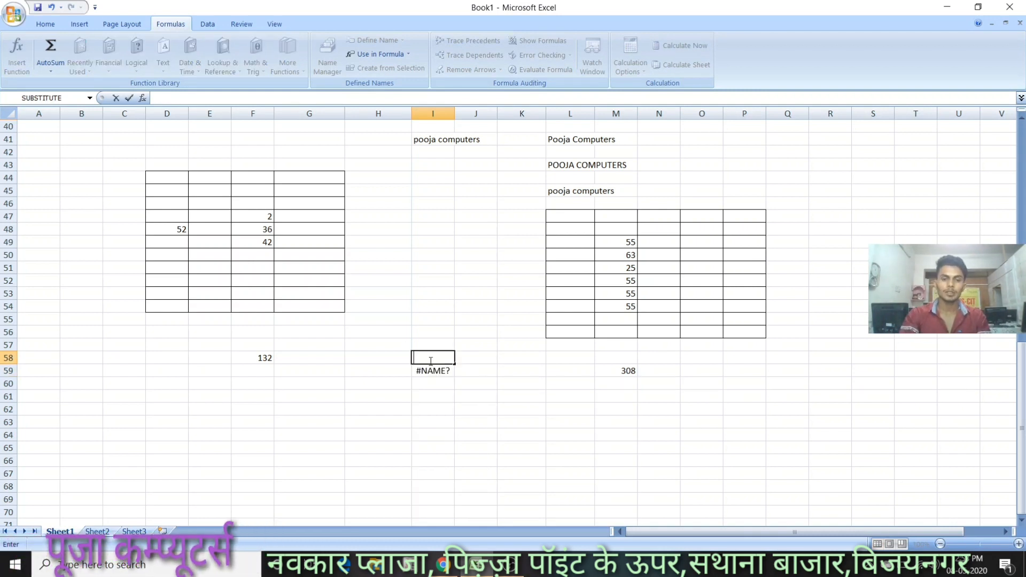
click(430, 370)
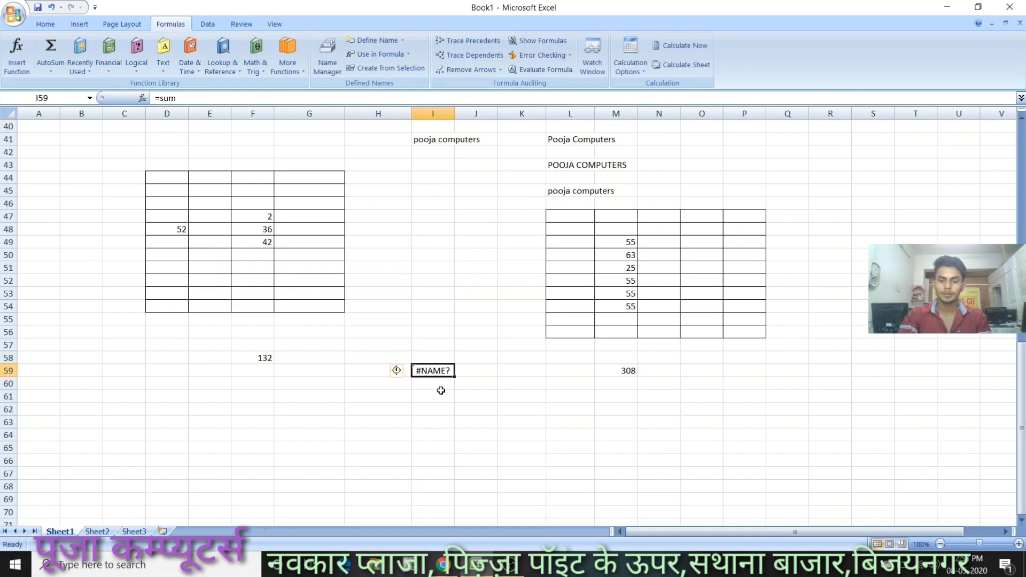
key(BackSpace)
- Enter the formula =SUM(book1,book2) in I61 to total both named ranges
click(441, 395)
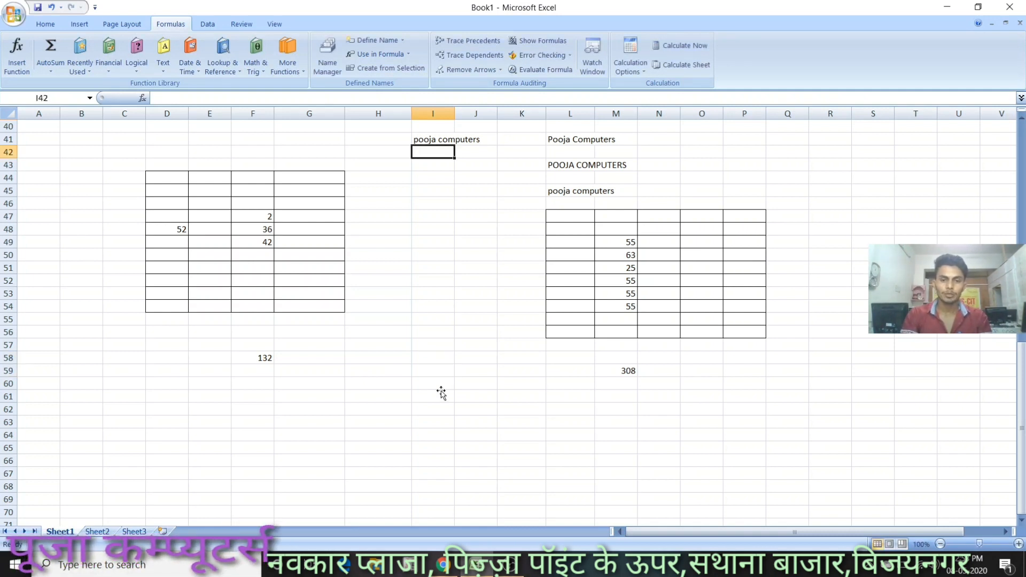
text(=sum)
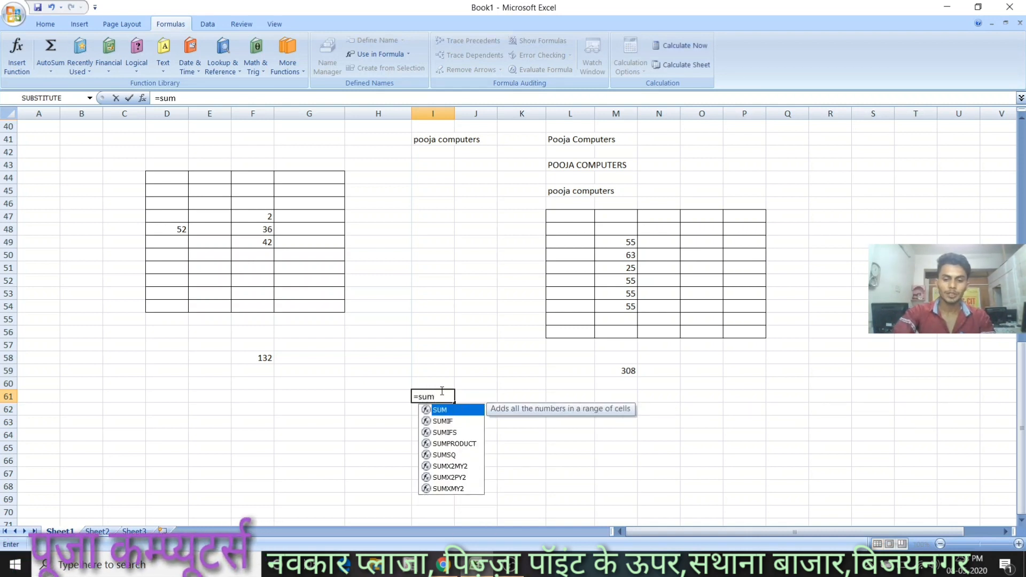
text(()
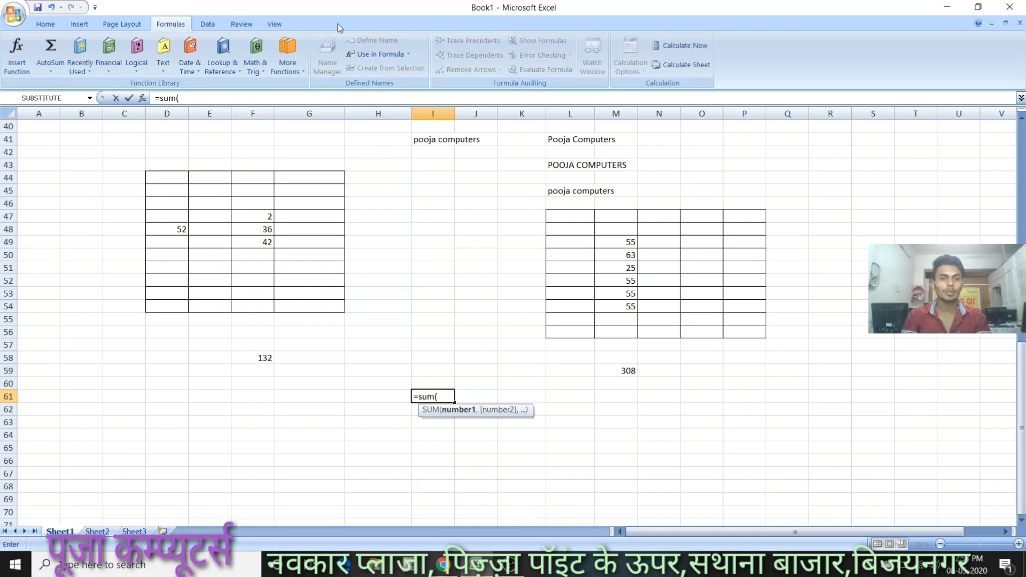
click(385, 54)
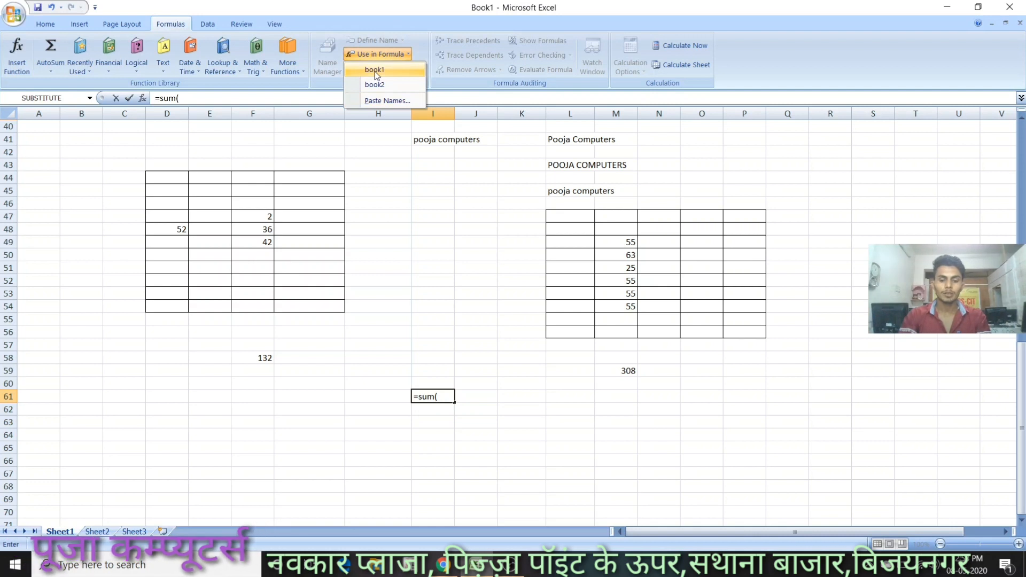
click(374, 70)
text(,)
click(378, 54)
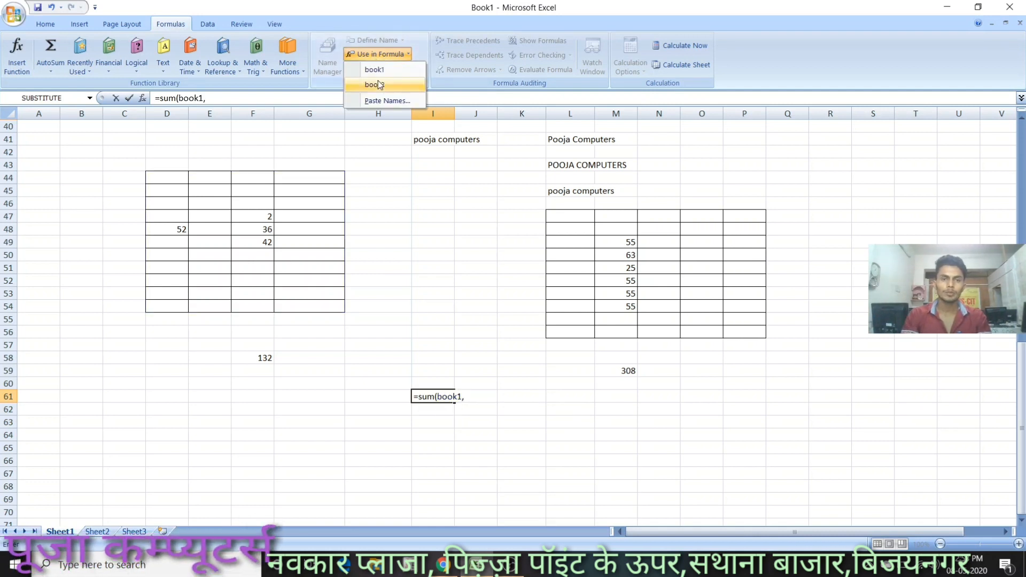
click(378, 83)
text())
key(Return)
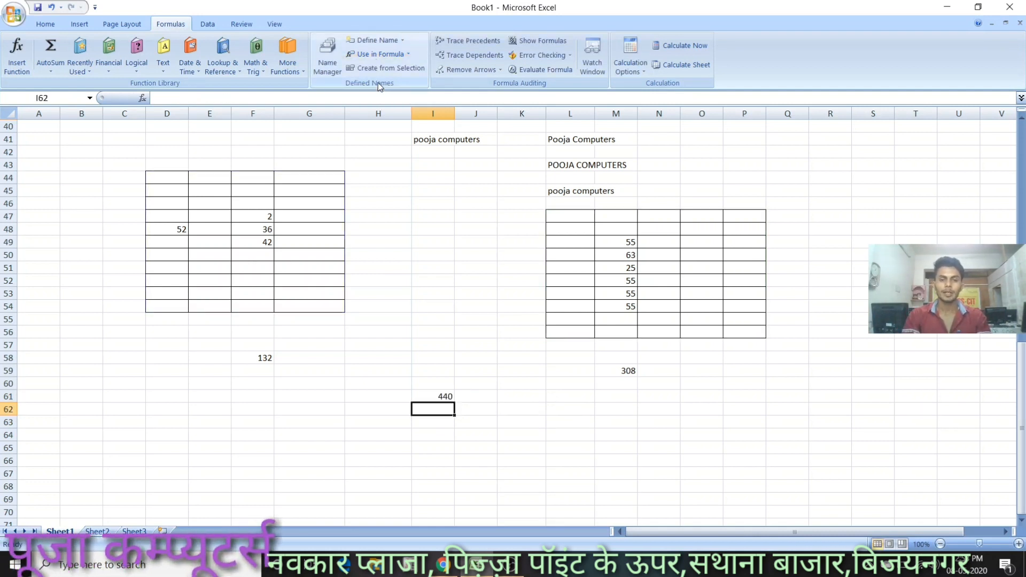
- Enter the formula =AVERAGE(book1,book2) in K63 to average both named ranges
click(516, 425)
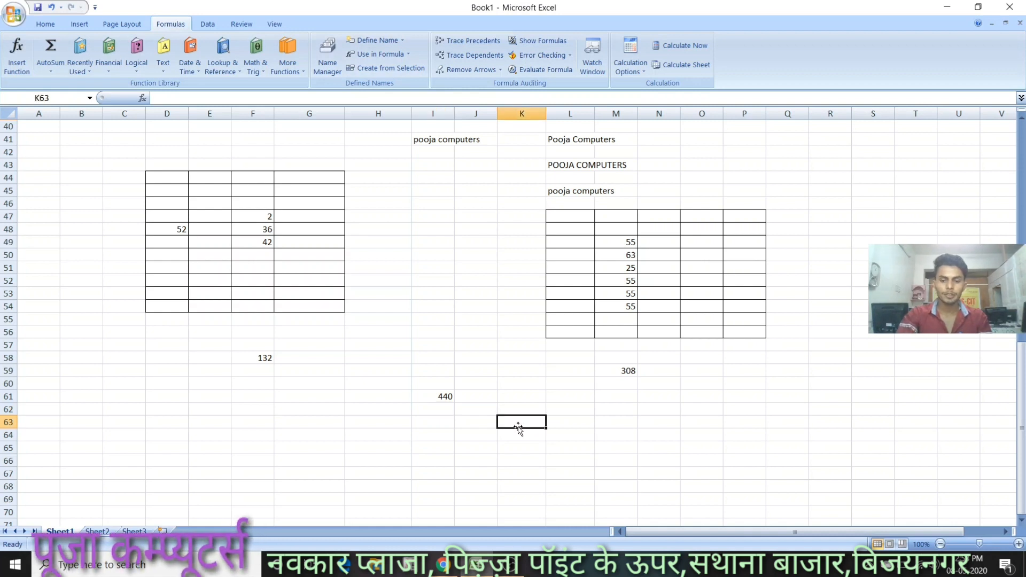
text(=avera)
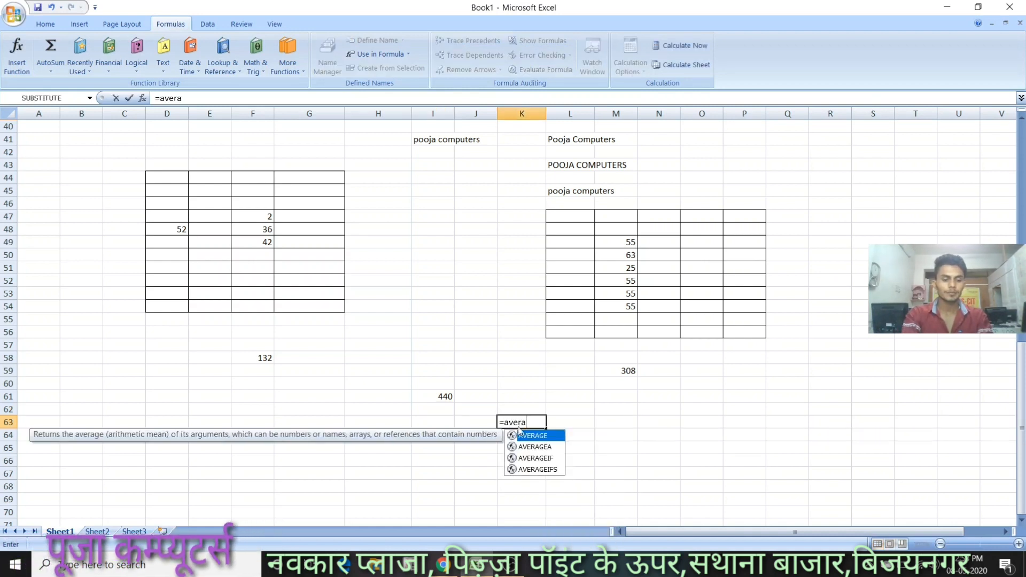
text(ge()
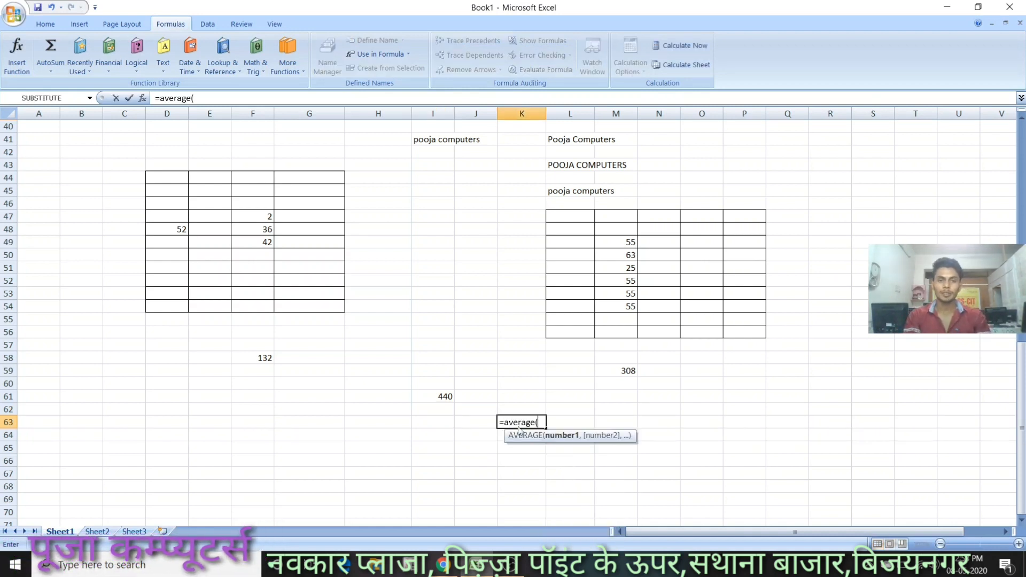
click(376, 53)
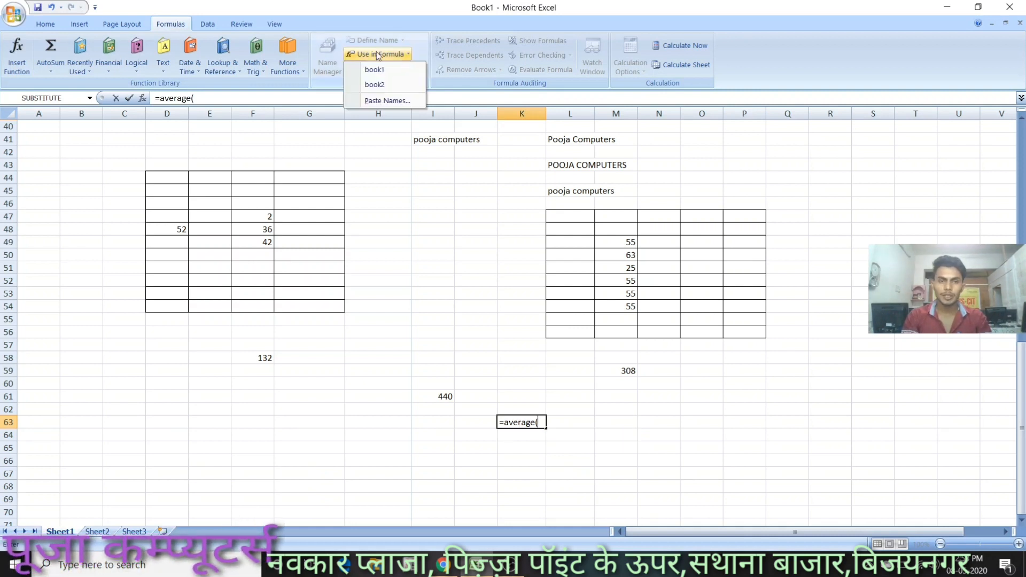
click(380, 69)
text(,)
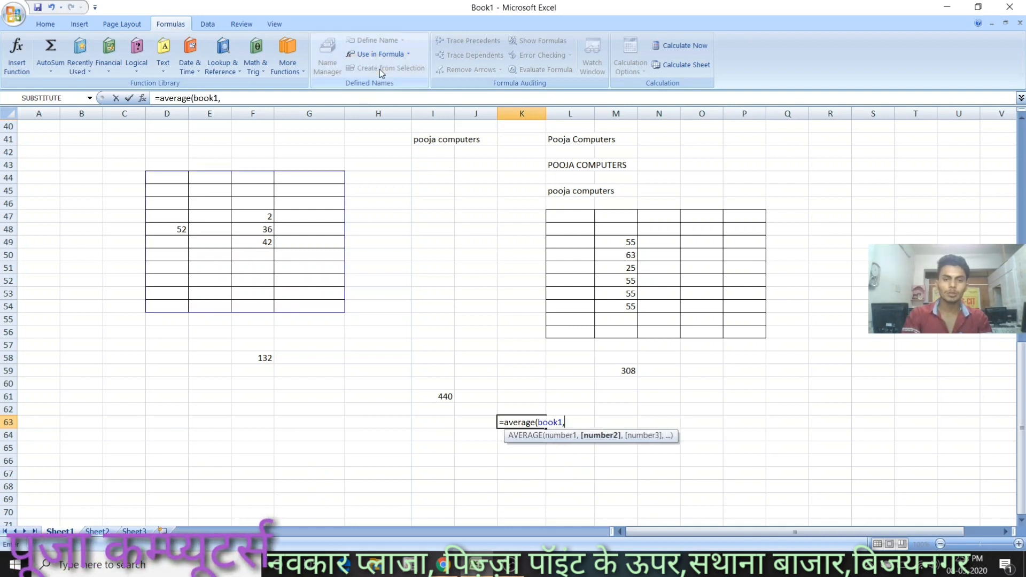
click(379, 57)
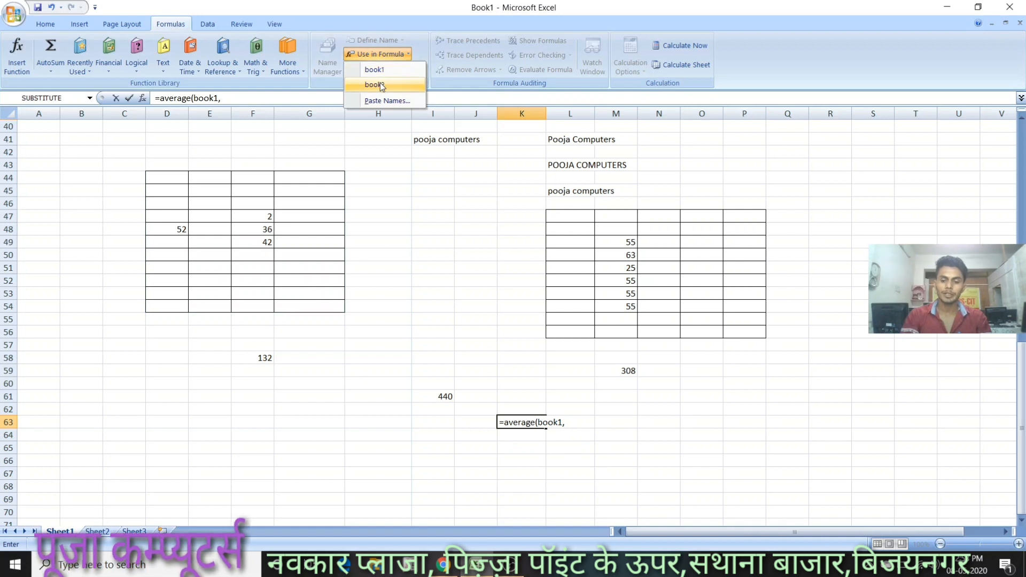
click(382, 84)
text())
key(Return)
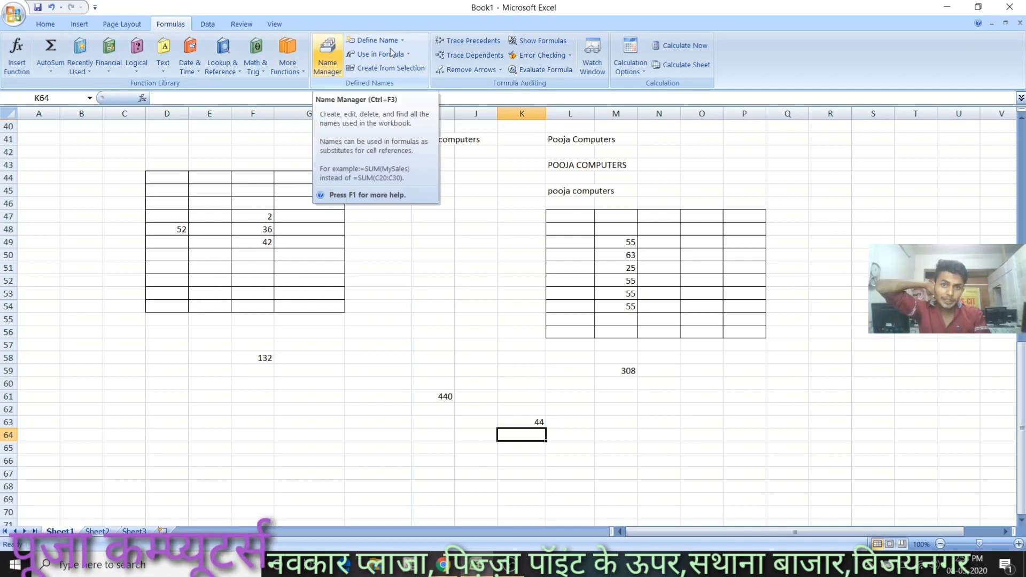
- Trace the precedents of the combined SUM formula in I61
click(445, 396)
click(476, 41)
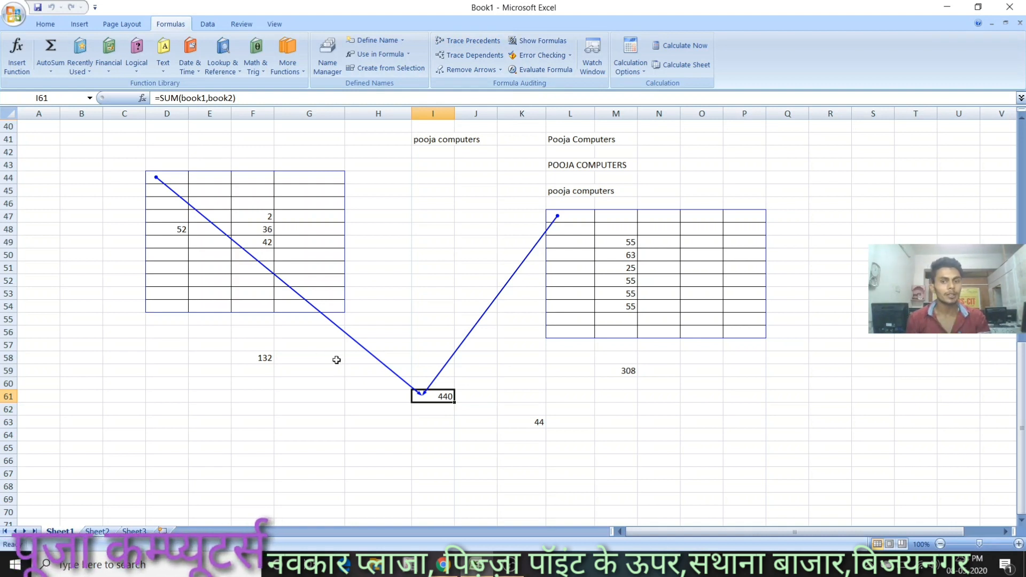
- Trace the dependents of cell M54 in the second table and clear all tracer arrows from the sheet
click(618, 302)
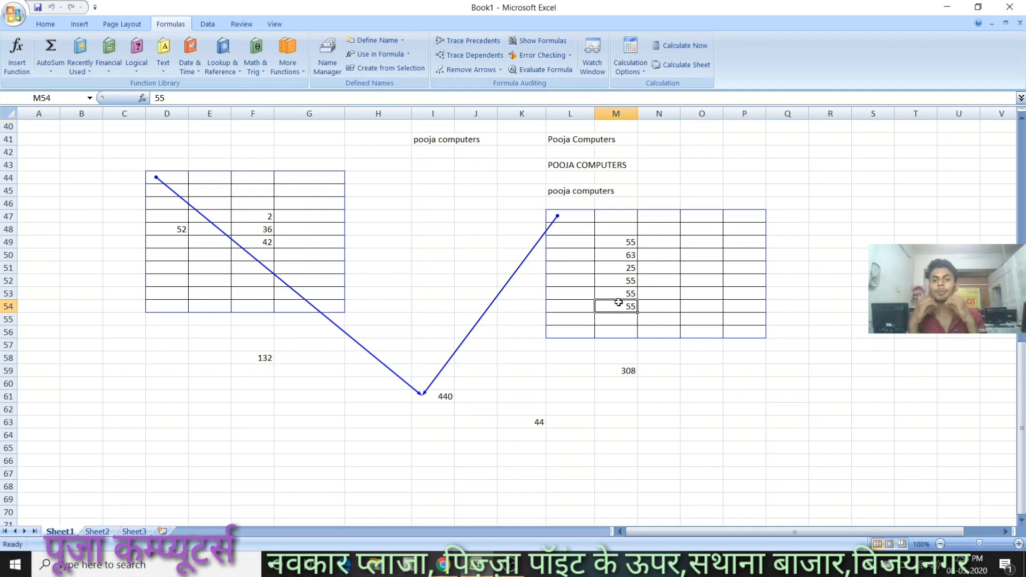
click(484, 57)
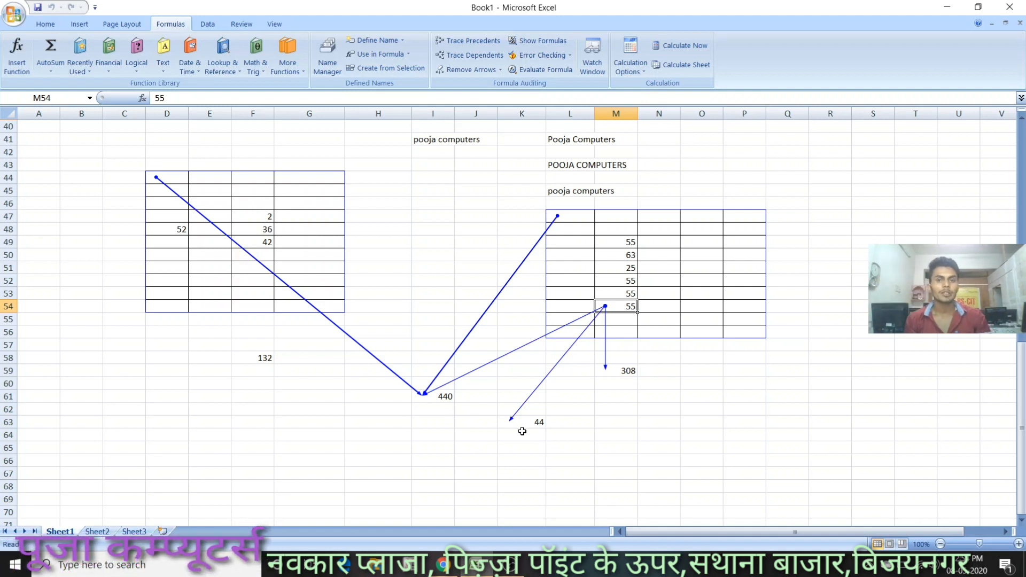
click(475, 70)
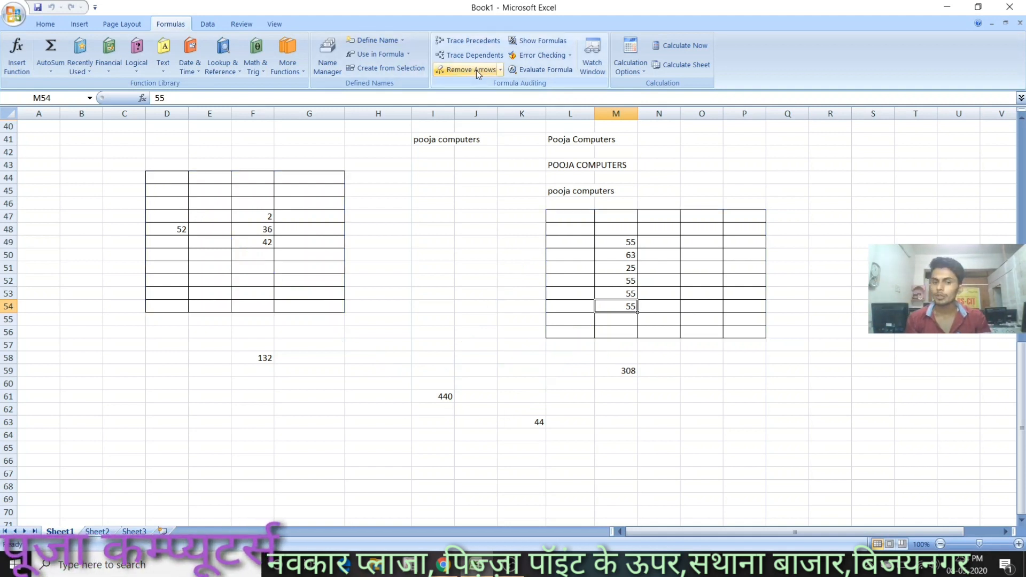
- Enter 55 in P62, 55 in S59 and 66 in V64 as scattered sample values
click(731, 407)
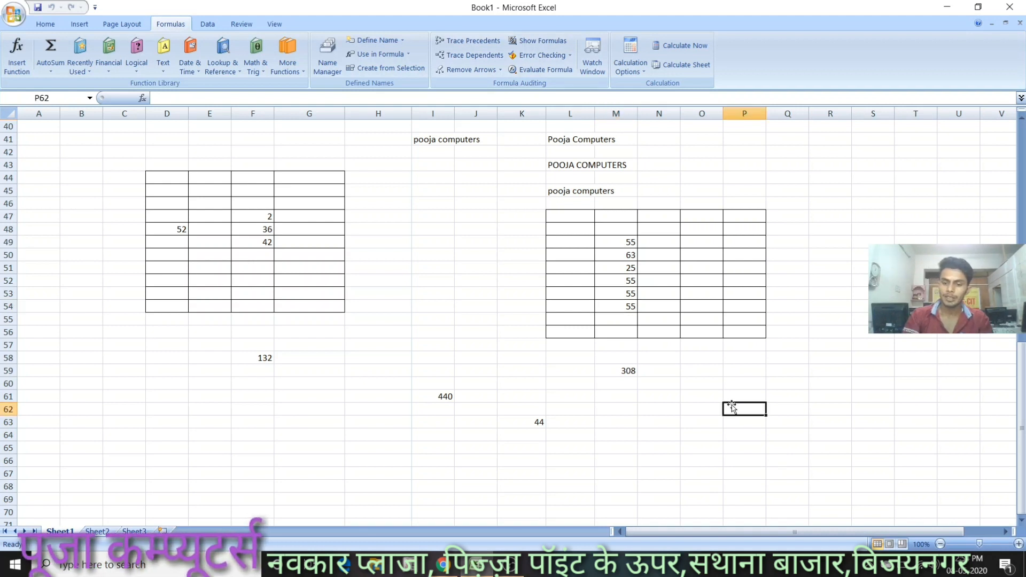
text(55)
click(878, 384)
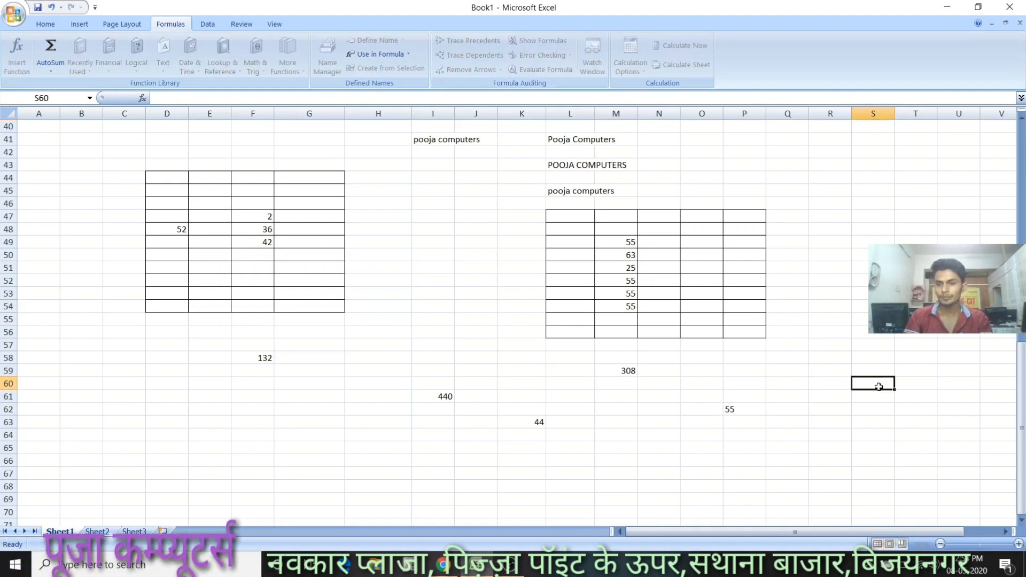
key(Down)
click(883, 371)
text(55)
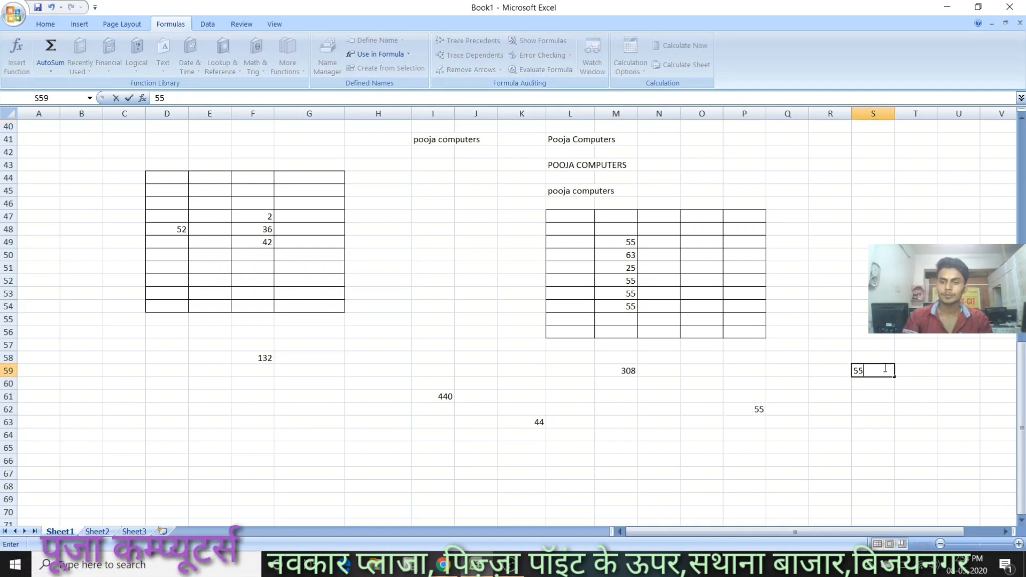
click(983, 432)
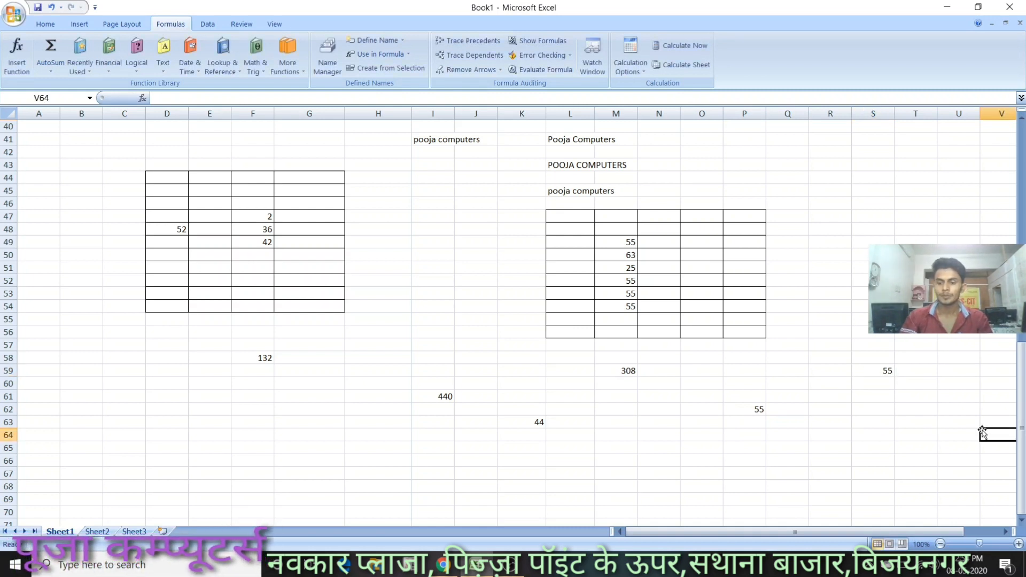
text(66)
key(Return)
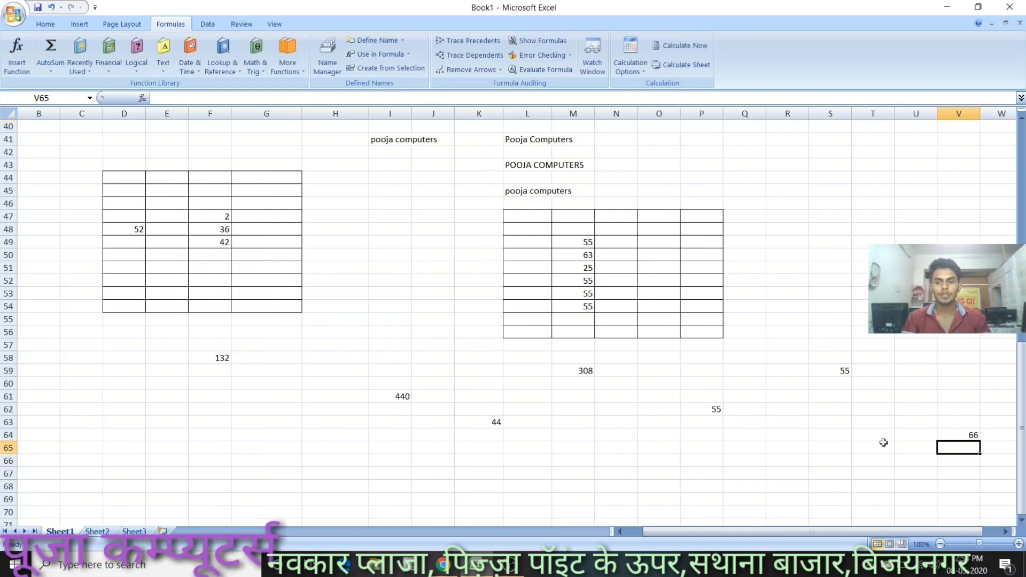
- Enter the formula =S59+P62+V64 in S65 to add the three scattered values
click(830, 447)
text(=)
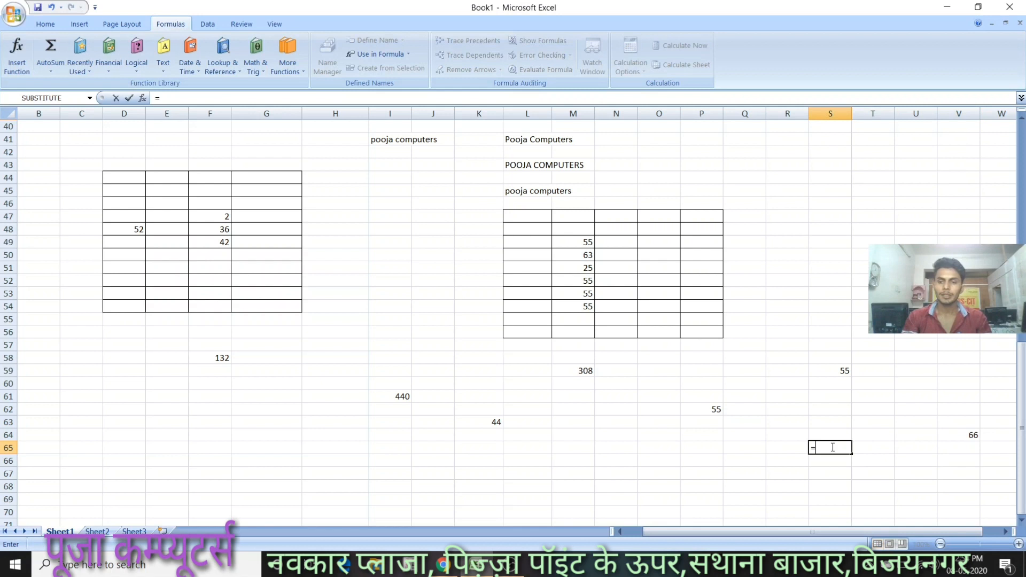
click(710, 408)
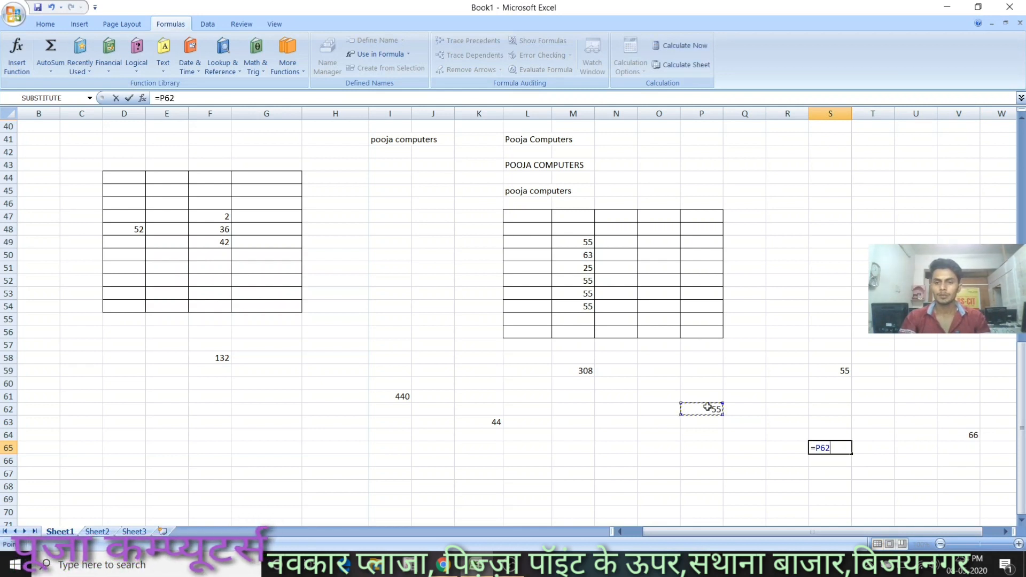
click(835, 365)
text(+)
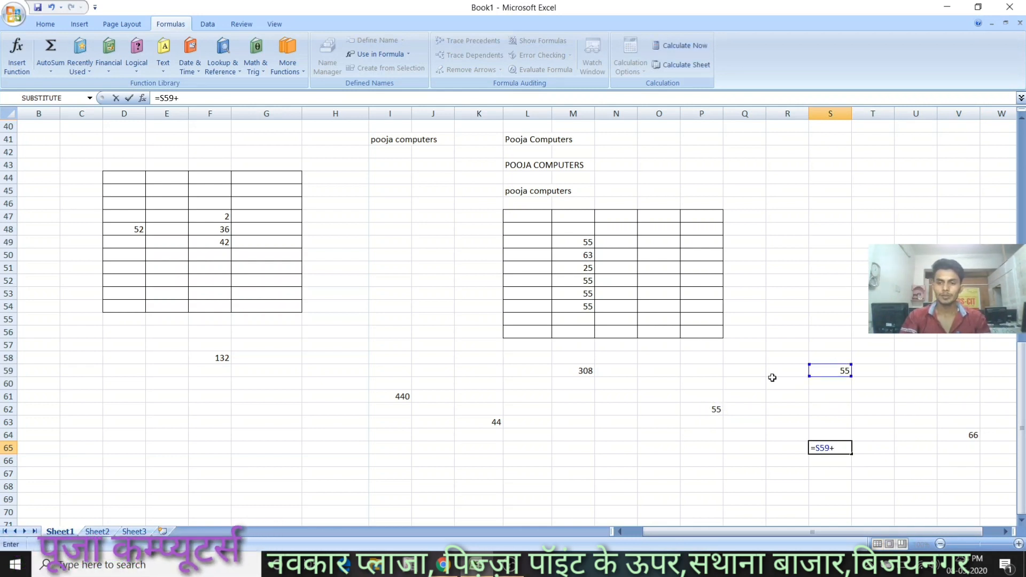
click(706, 410)
text(+)
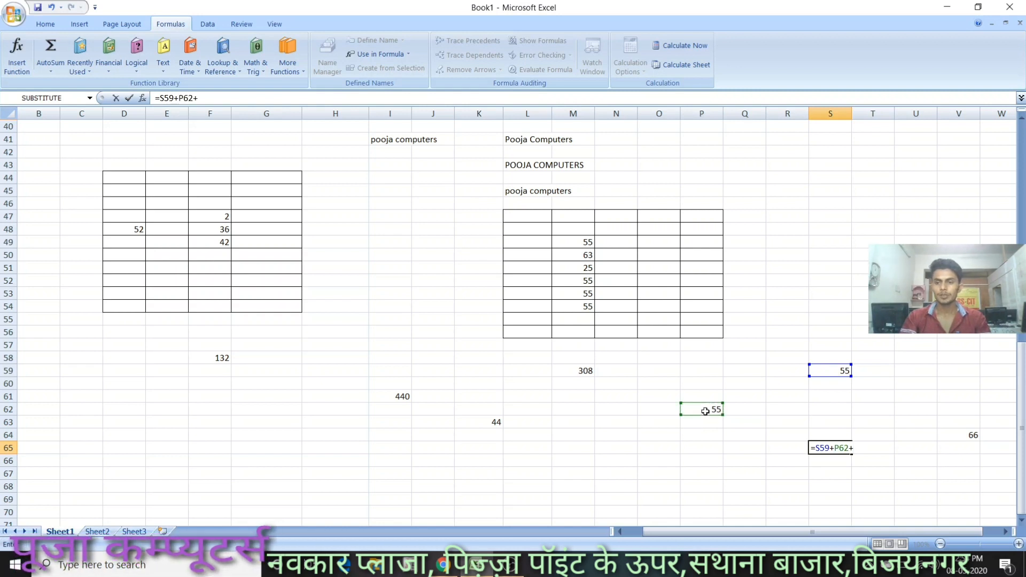
click(970, 436)
key(Return)
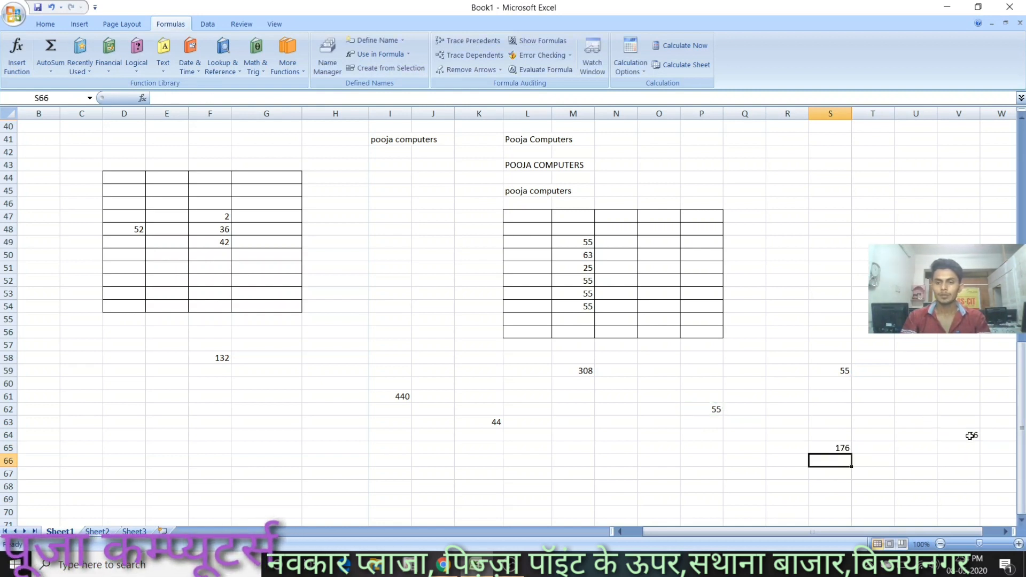
- Trace the precedents of the addition formula in S65 and clear the tracer arrows
click(839, 449)
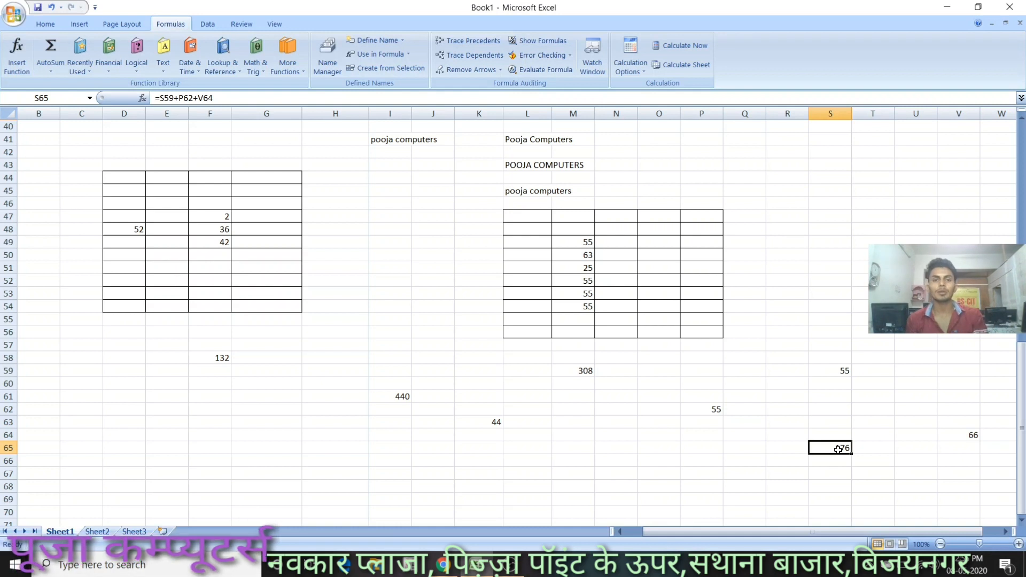
click(467, 40)
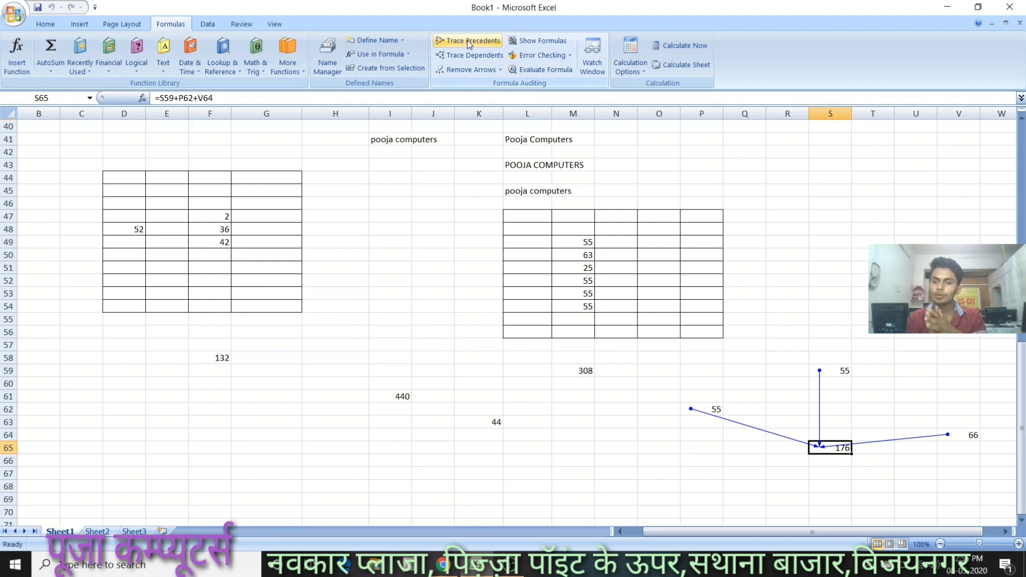
click(463, 70)
- Trace the dependents of cell S59
click(828, 368)
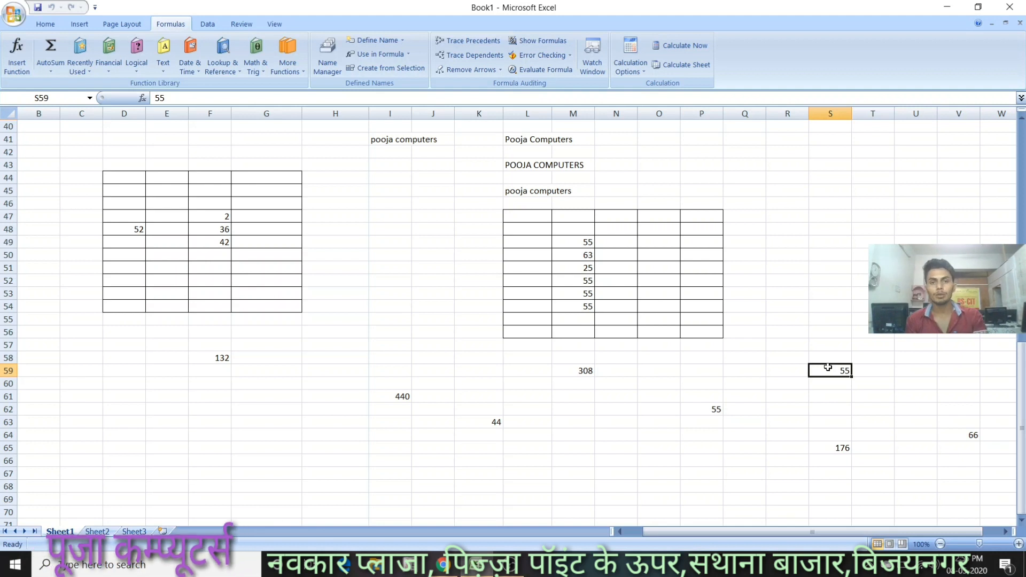
click(477, 55)
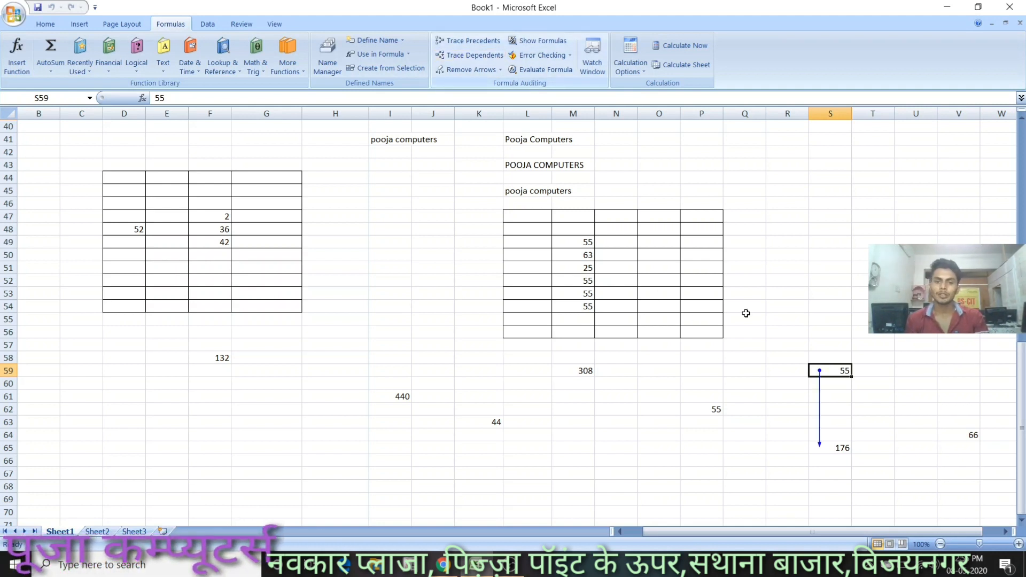
- Show the sheet's formulas, switch back to the values, and run an error check on the sheet
click(532, 40)
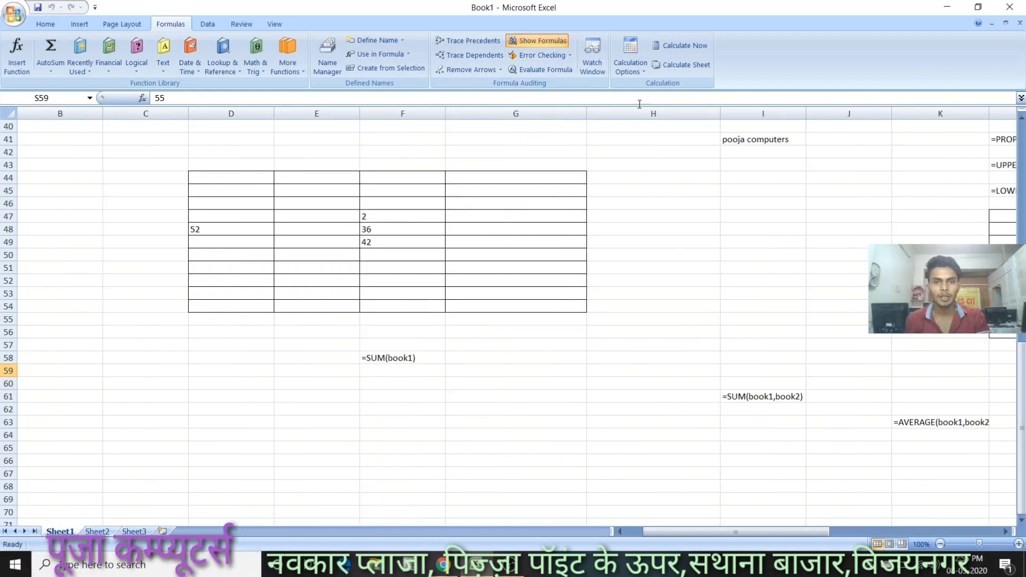
click(540, 43)
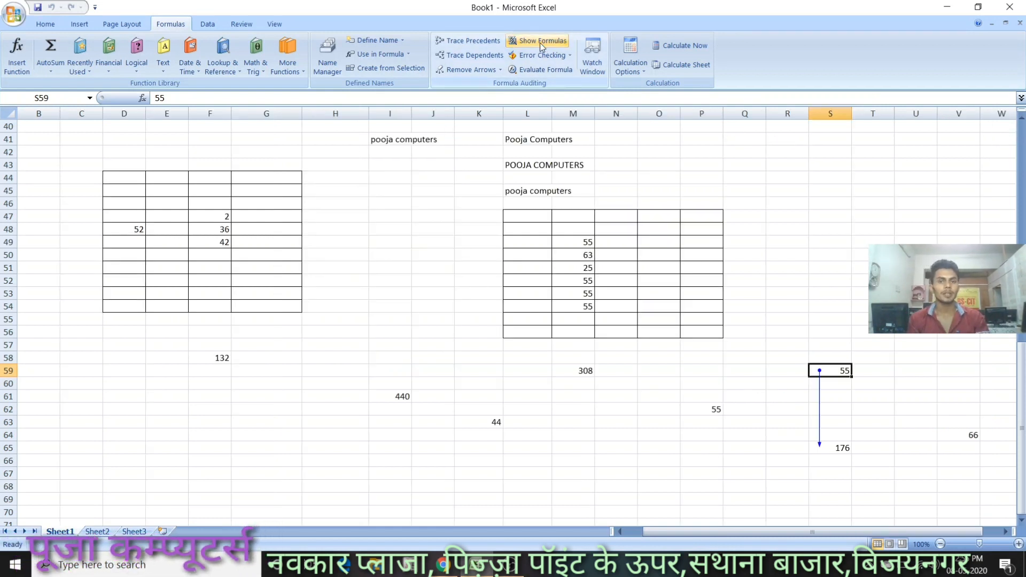
click(541, 55)
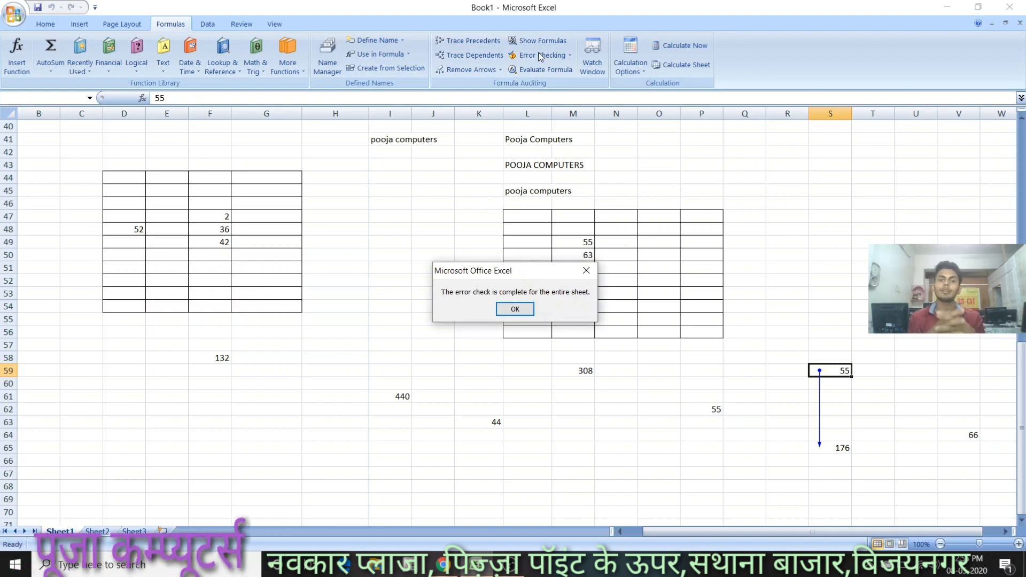
click(503, 306)
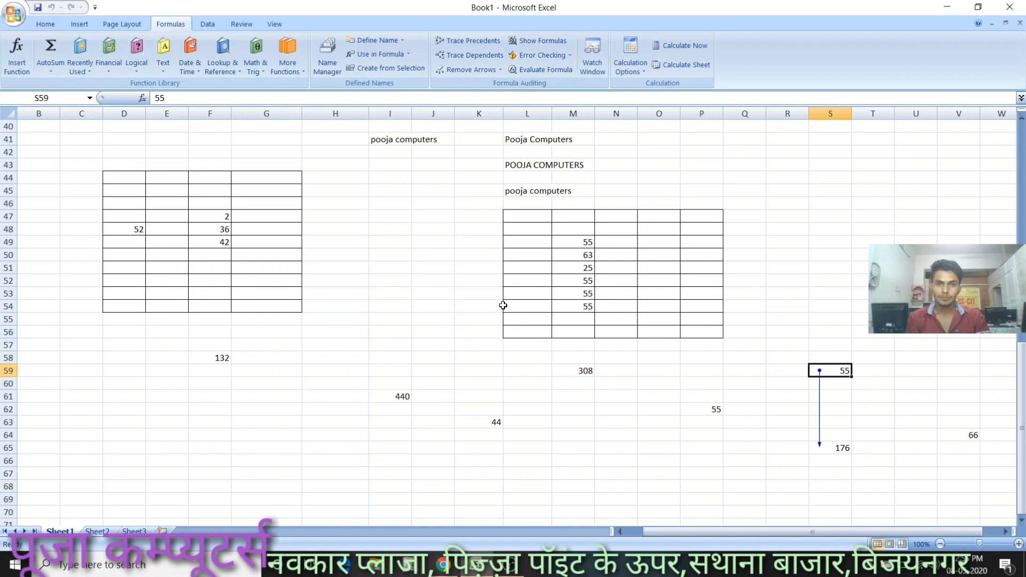
- Evaluate the SUM(book1,book2) formula in I61 step by step, restart the evaluation, run through it again and close the evaluation
click(388, 397)
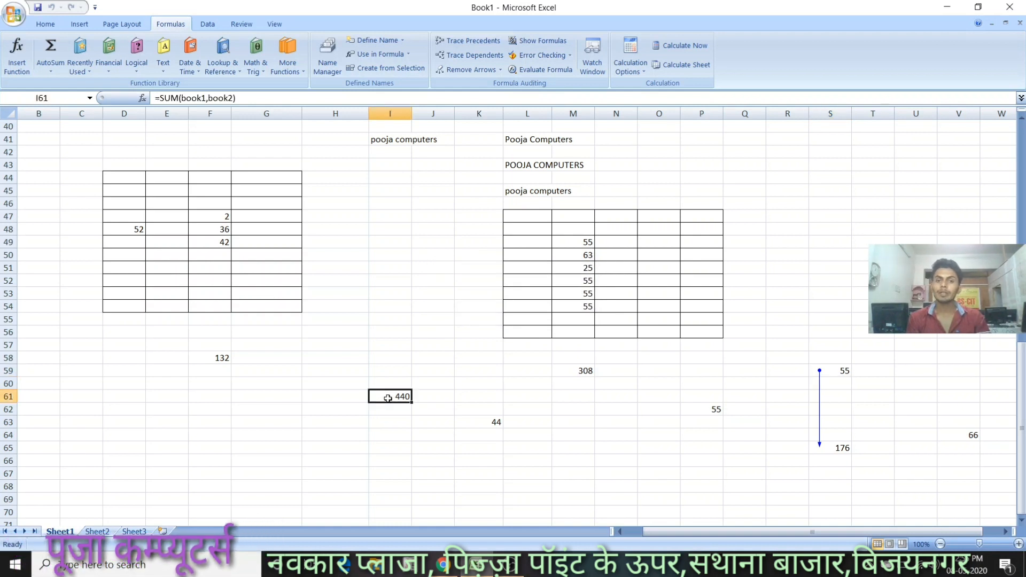
click(548, 69)
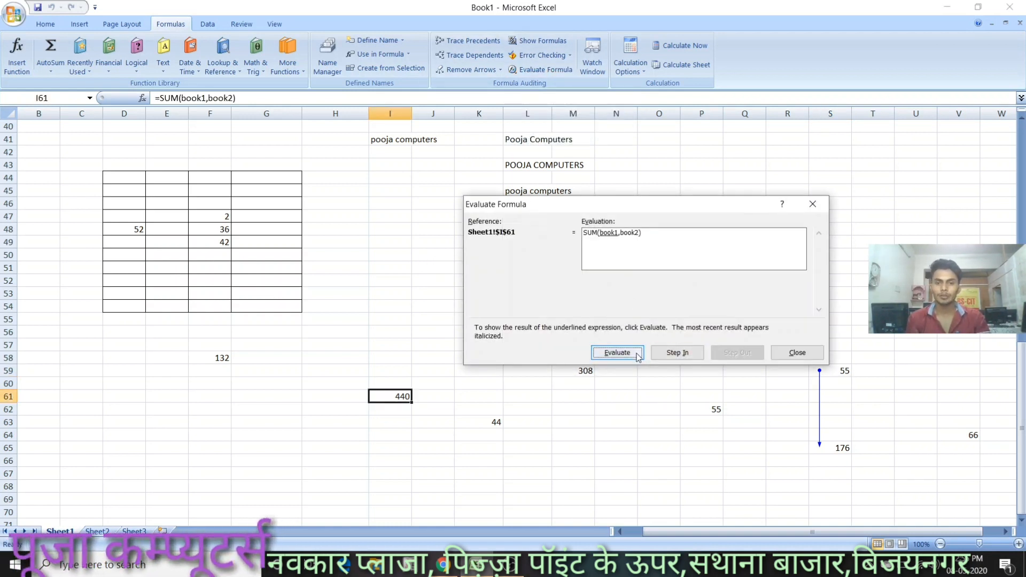
click(618, 355)
click(618, 354)
click(618, 354)
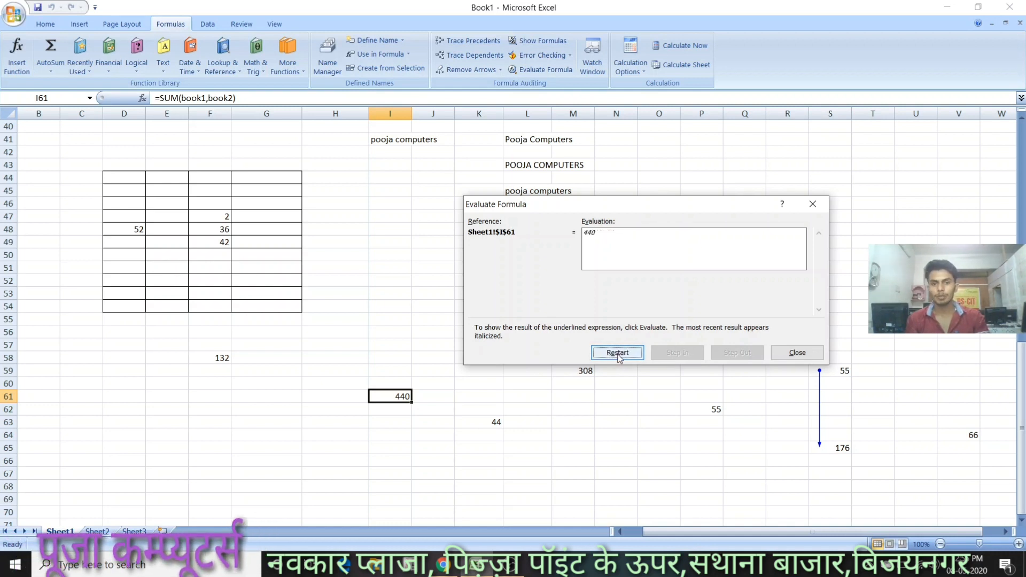
click(618, 354)
click(618, 354)
click(618, 353)
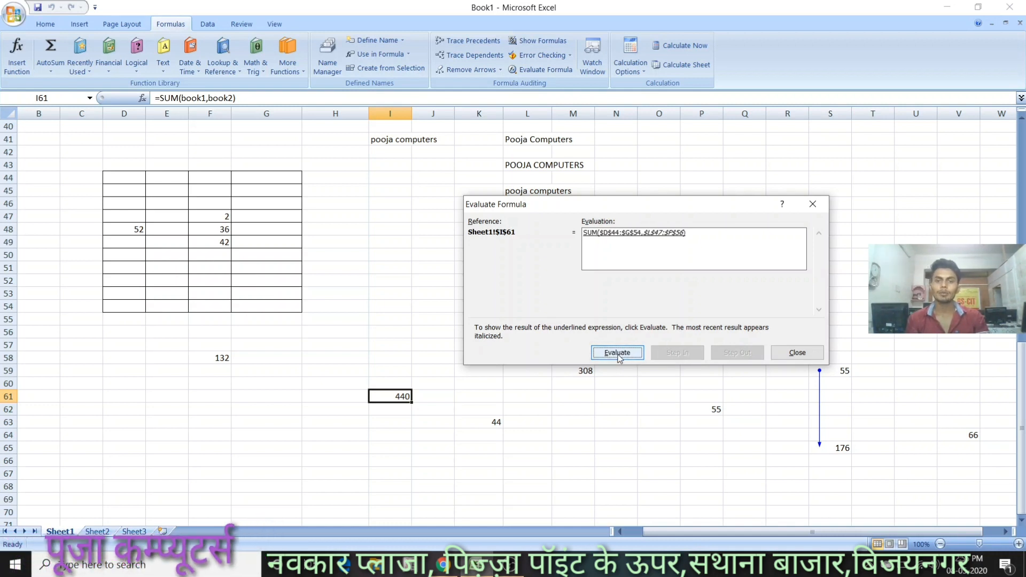
click(617, 354)
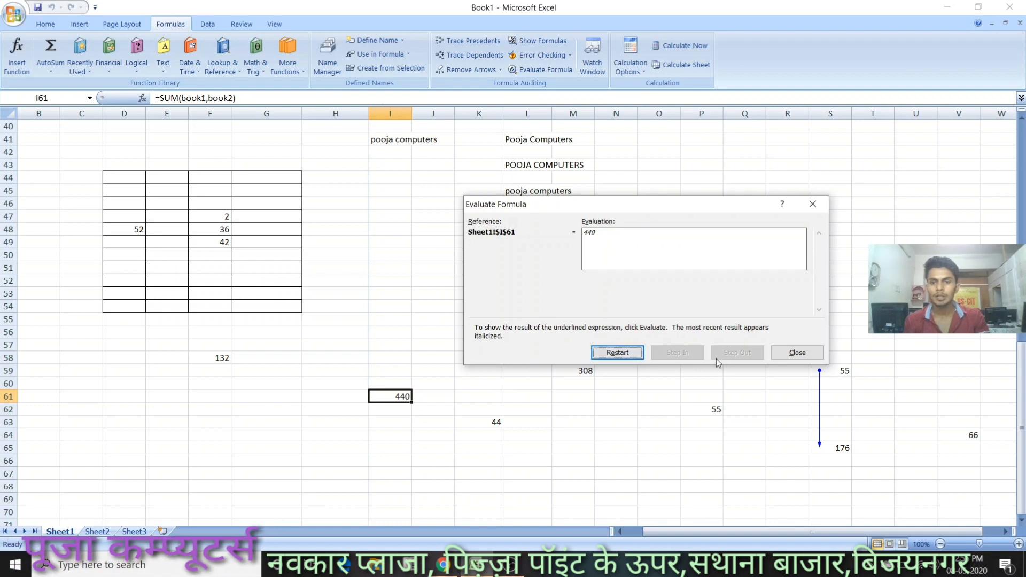
click(794, 354)
click(684, 343)
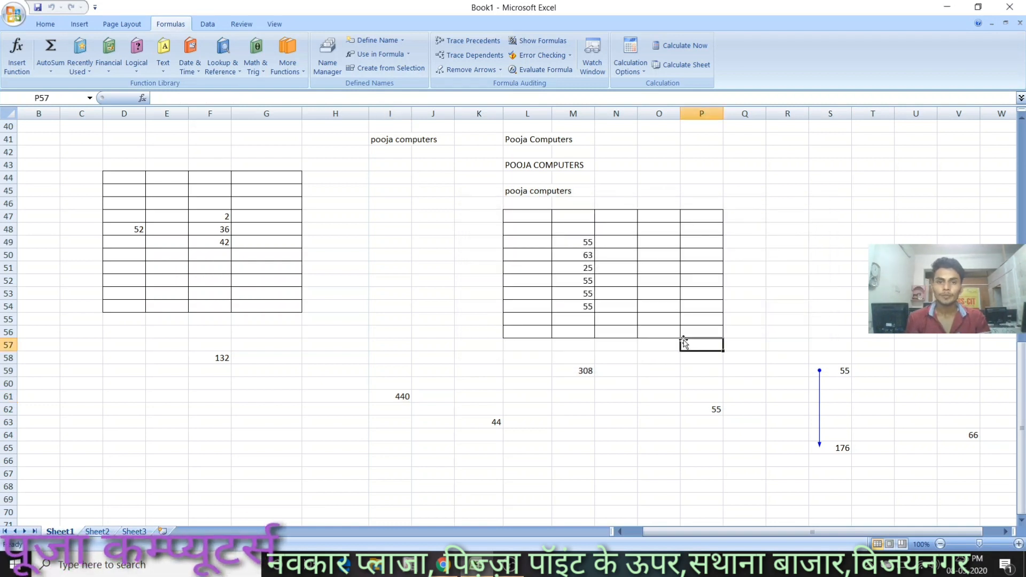
- Open the Watch Window and add cell watches for the range D45:M56 on Sheet1
click(593, 59)
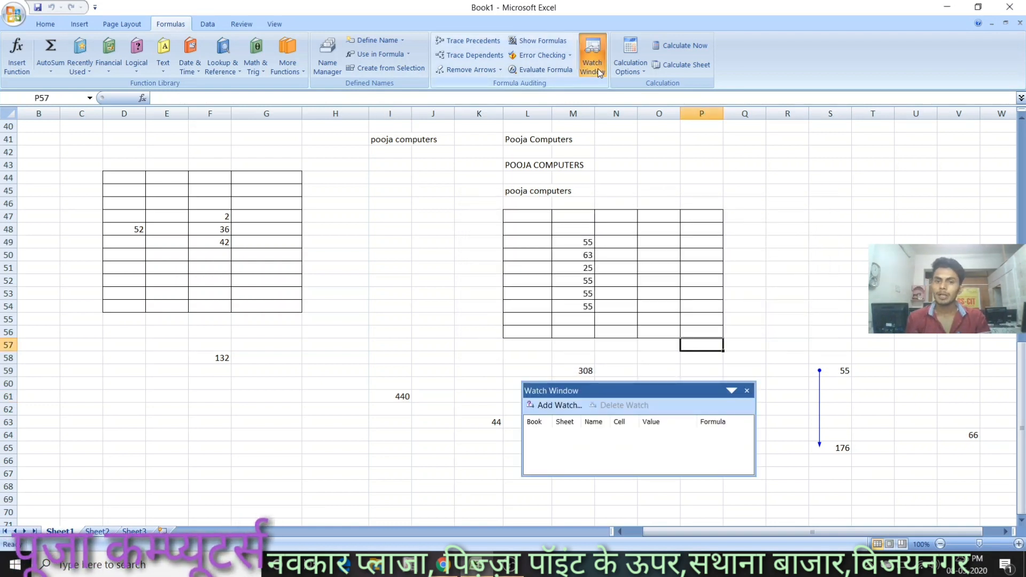
drag(140, 197, 561, 326)
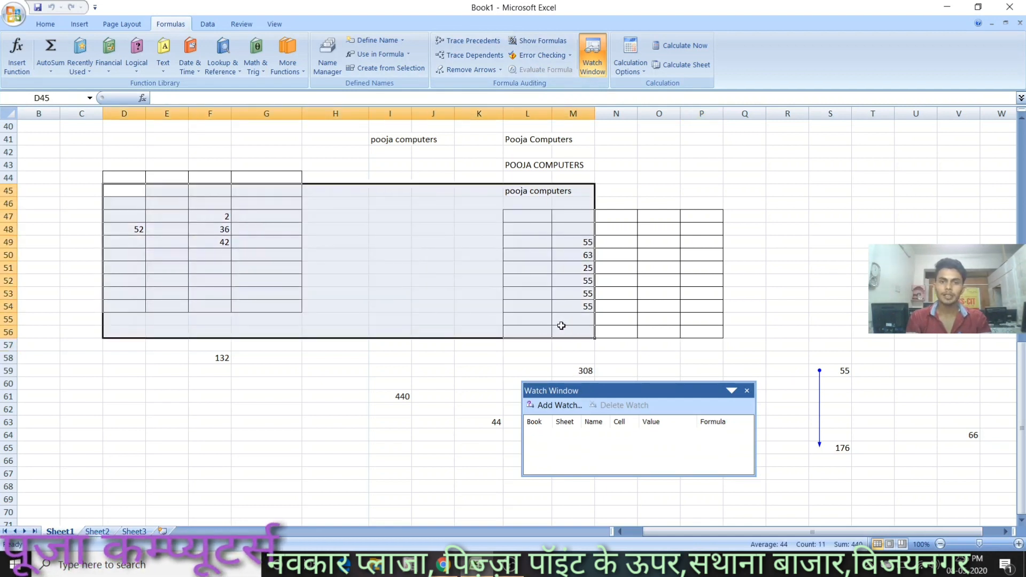
click(545, 407)
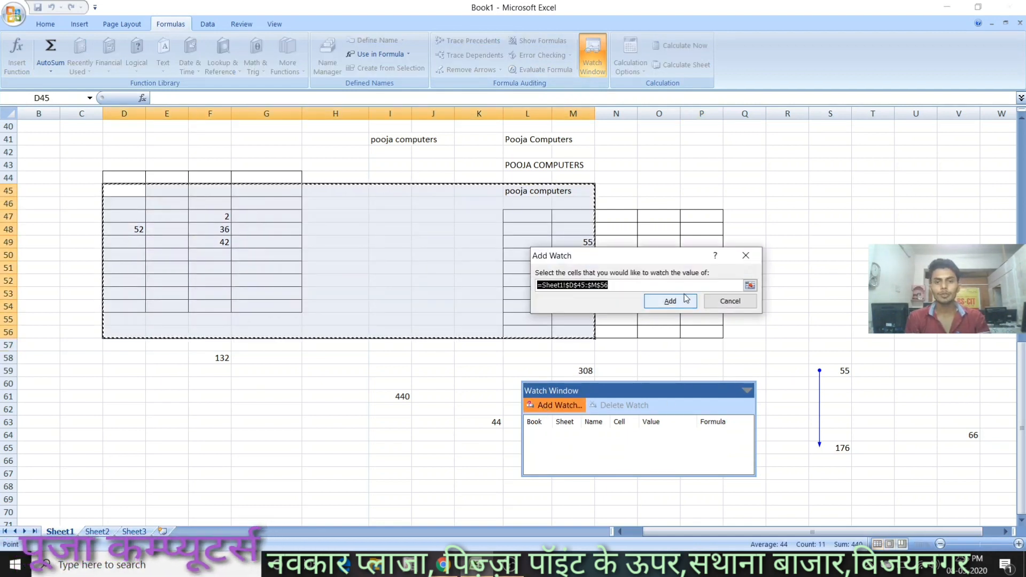
click(679, 301)
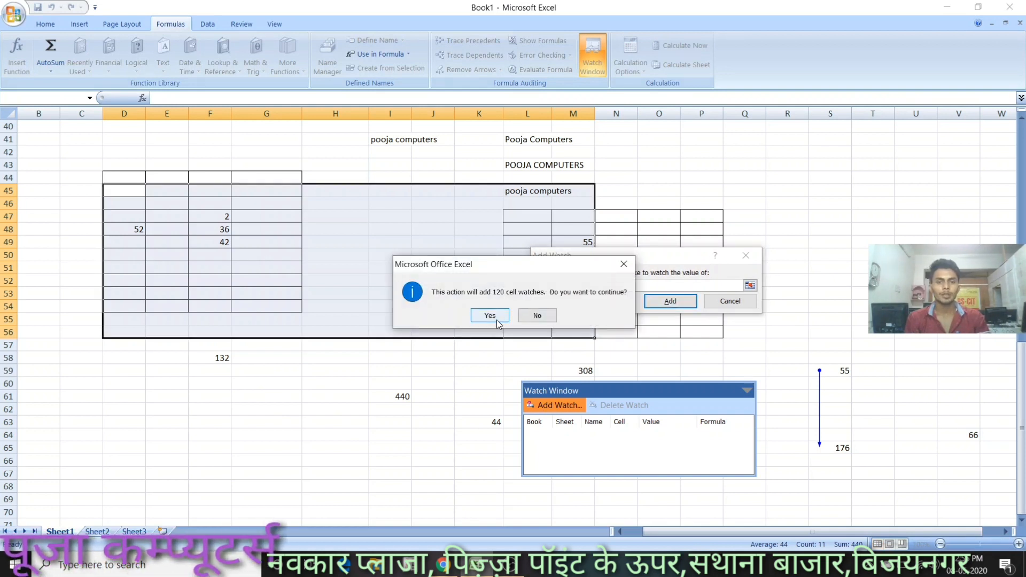
click(493, 315)
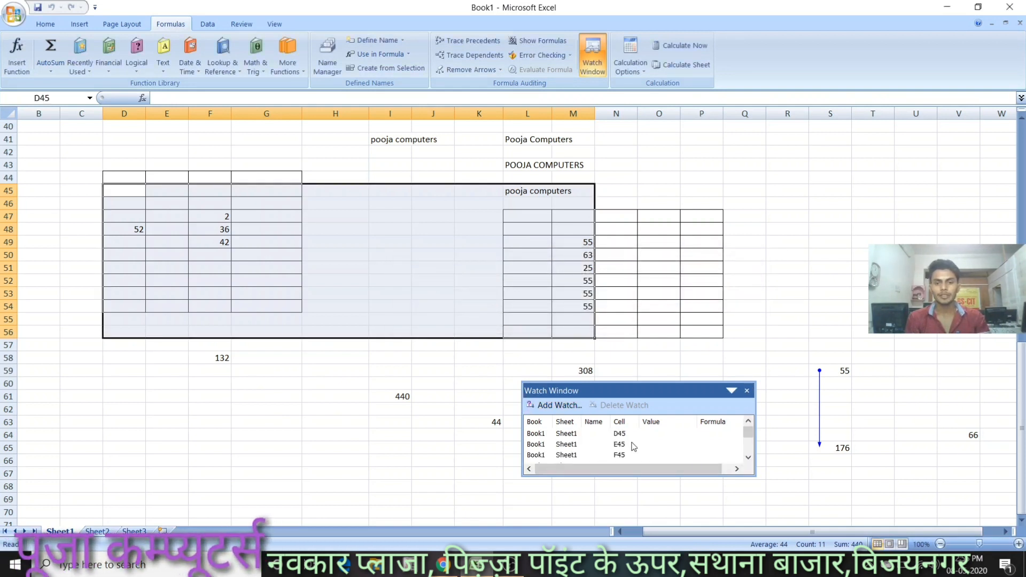
- Examine the added cell watches with the Watch Window moved over the second table, and close the window
click(634, 445)
drag(672, 396, 692, 217)
click(701, 370)
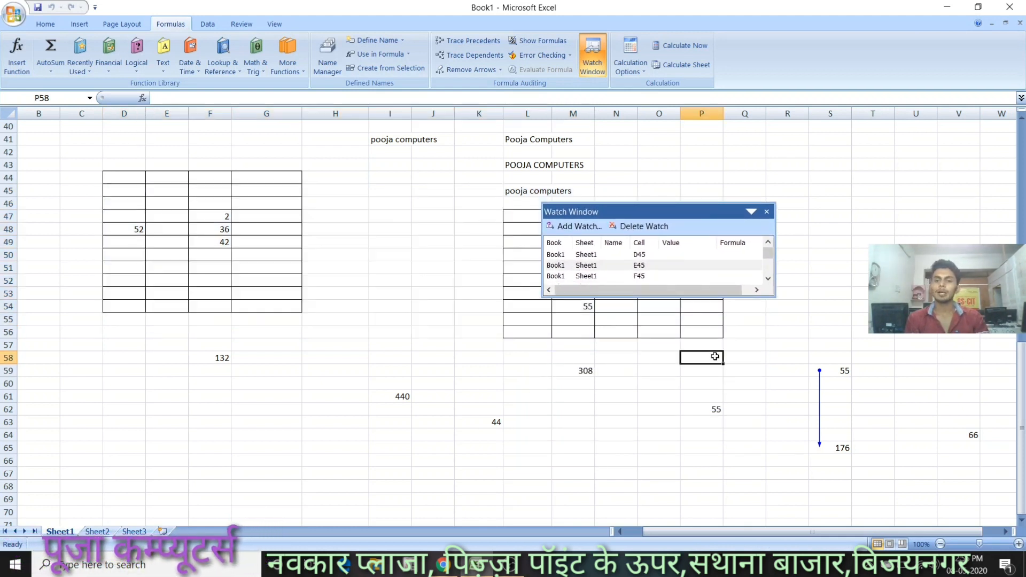
key(Down)
key(Down)
key(Down)
key(Down)
key(Up)
key(Up)
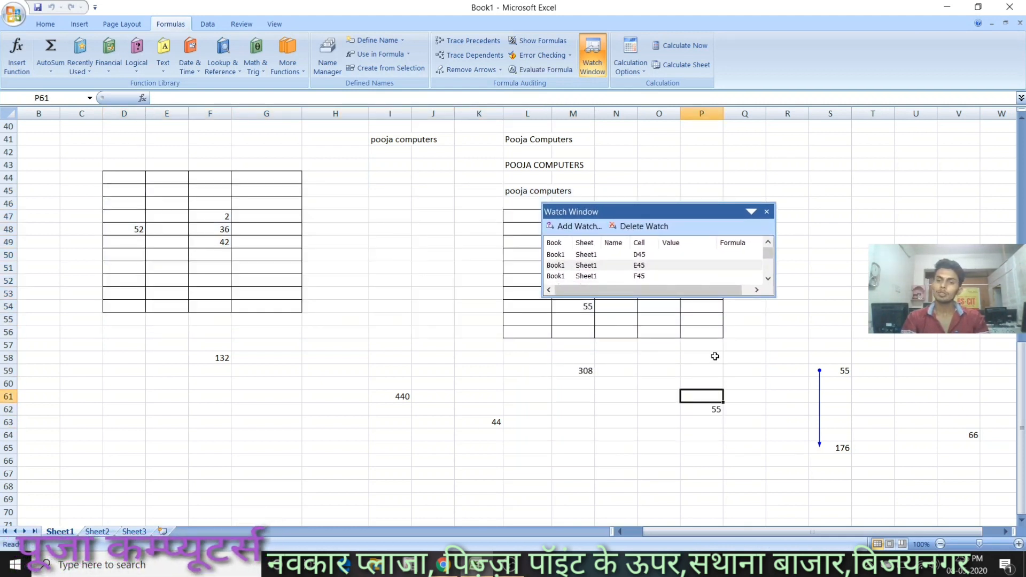
click(767, 211)
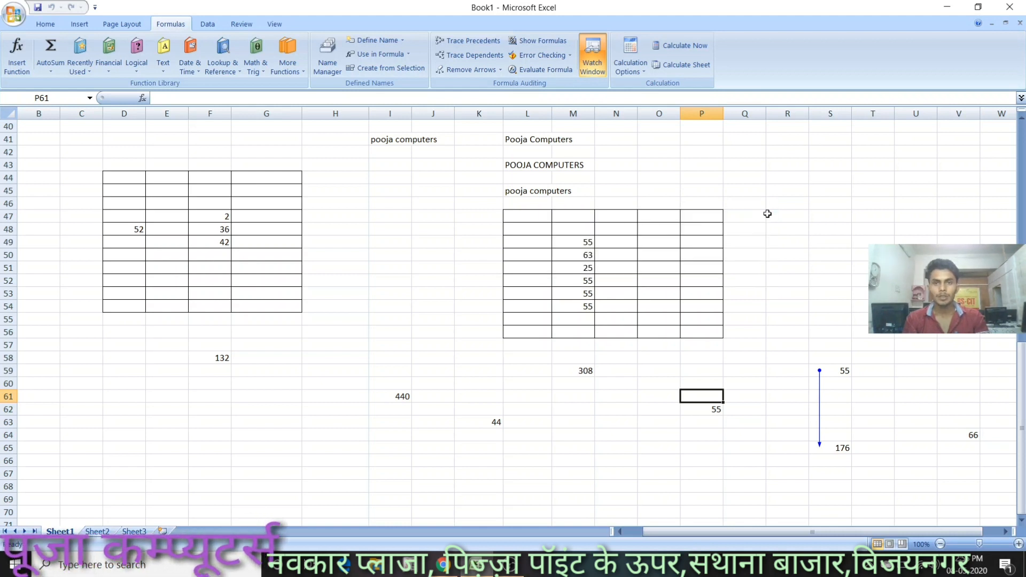
- View the available calculation options for the workbook and dismiss the list
click(605, 304)
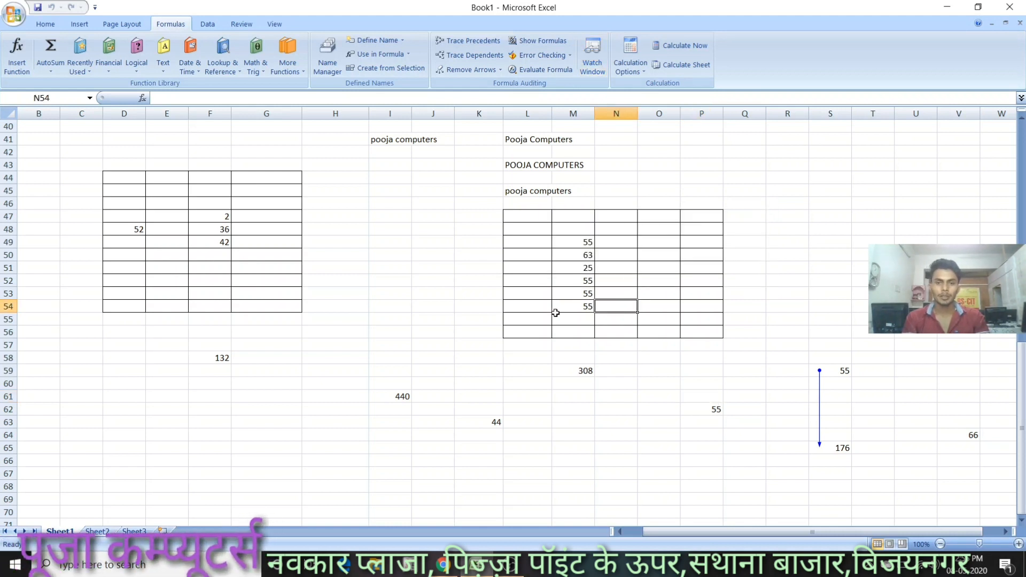
click(631, 63)
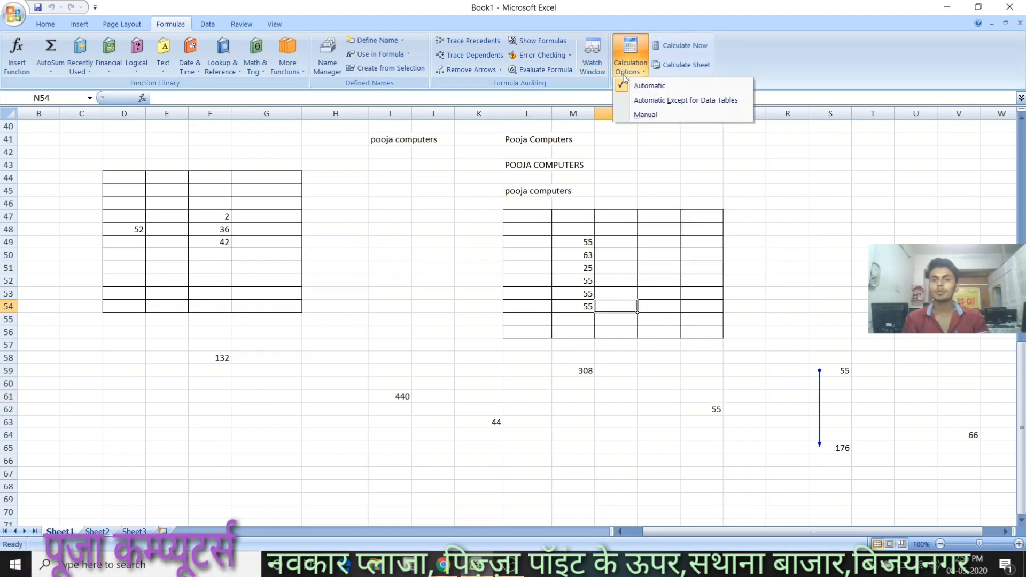
click(767, 212)
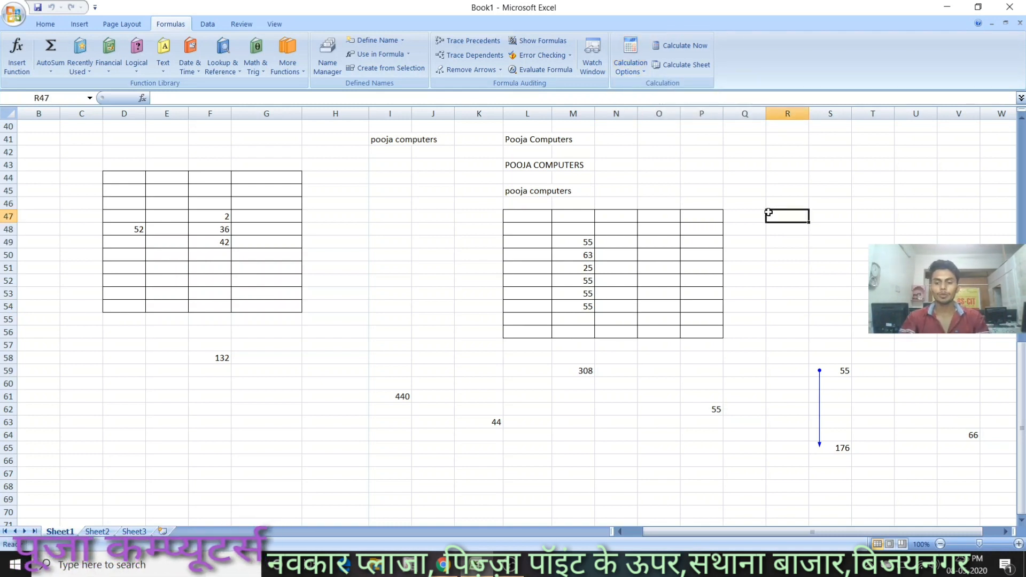
- Enter the values 55, 5 and 552 in cells R47 to R49
text(55)
key(Return)
text(5)
key(Return)
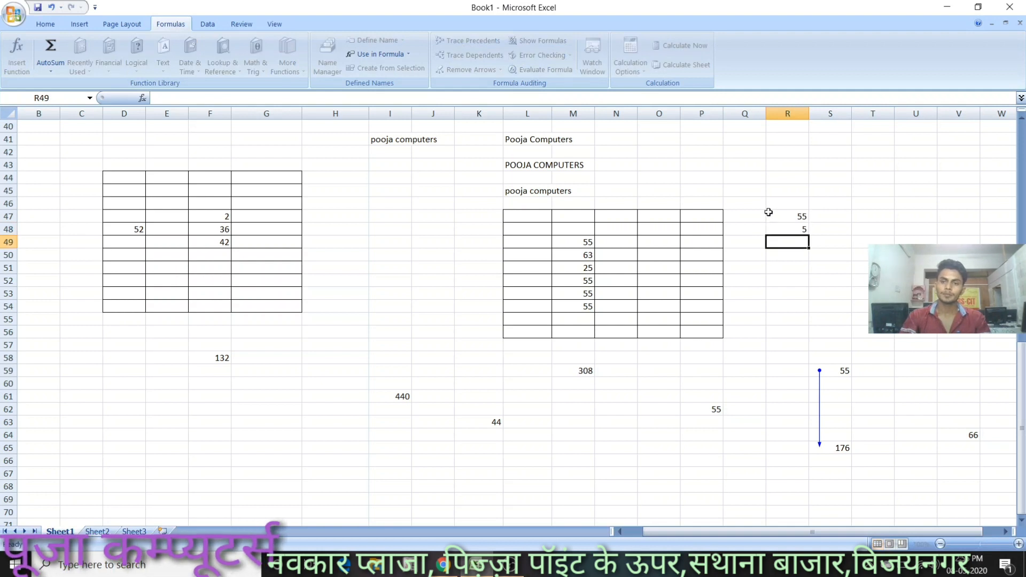
text(552)
- Enter the values 52, 63 and 52 in cells S47 to S49
click(829, 220)
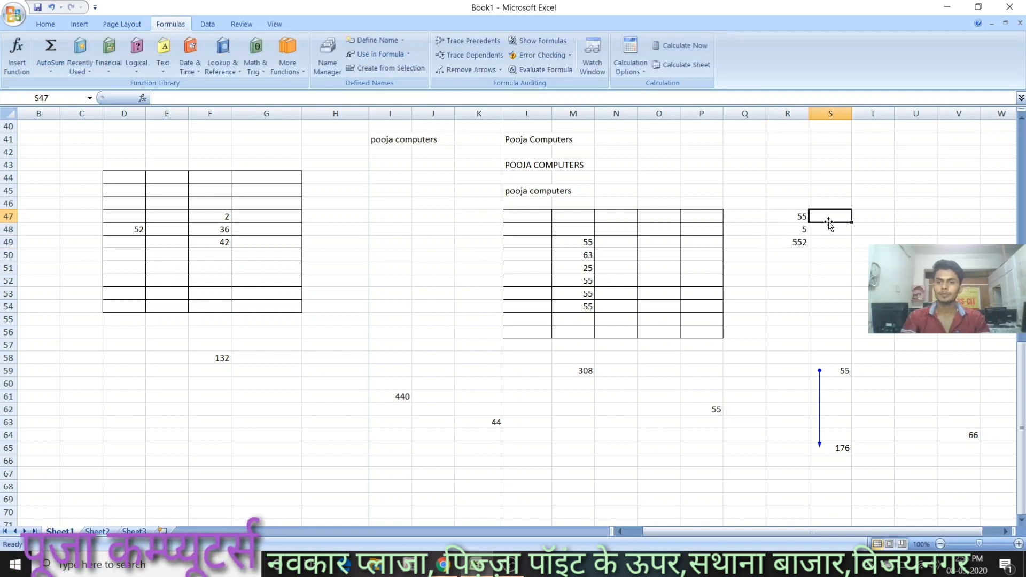
text(52)
key(Return)
text(63)
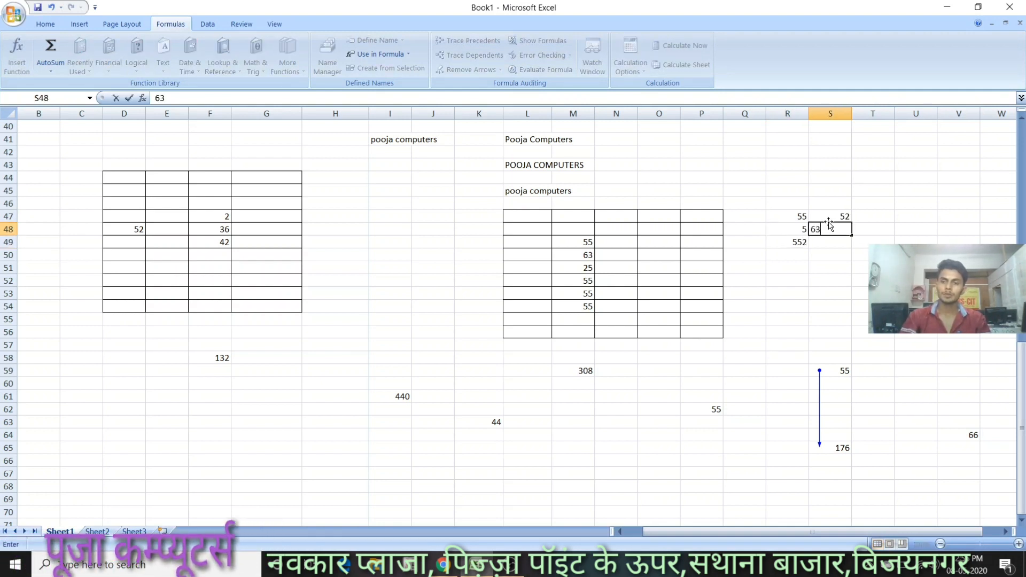
key(Return)
text(52)
key(Return)
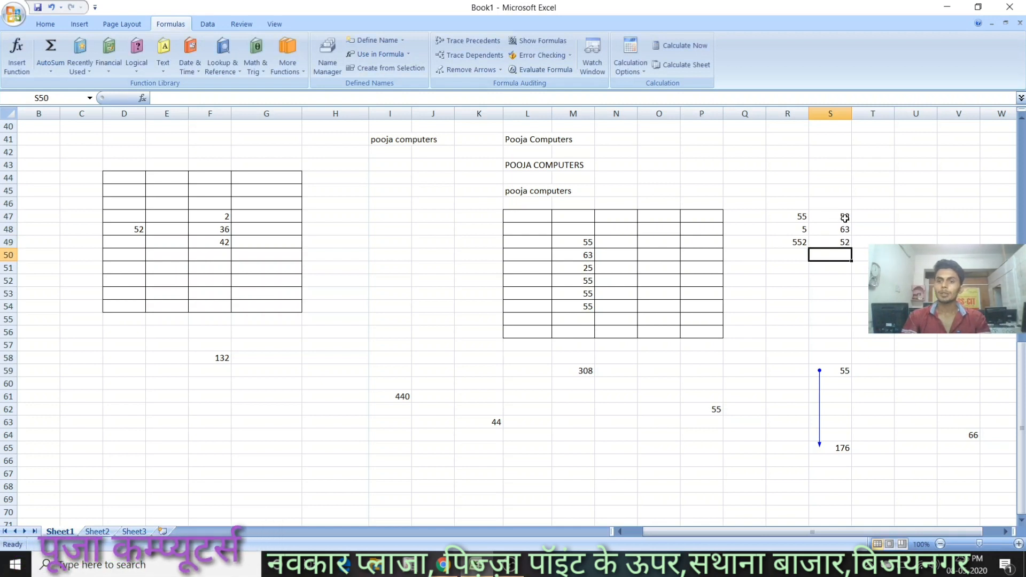
- Add the two values of row 47 in T47 with =R47+S47 and fill the formula down to T49
click(861, 217)
text(=)
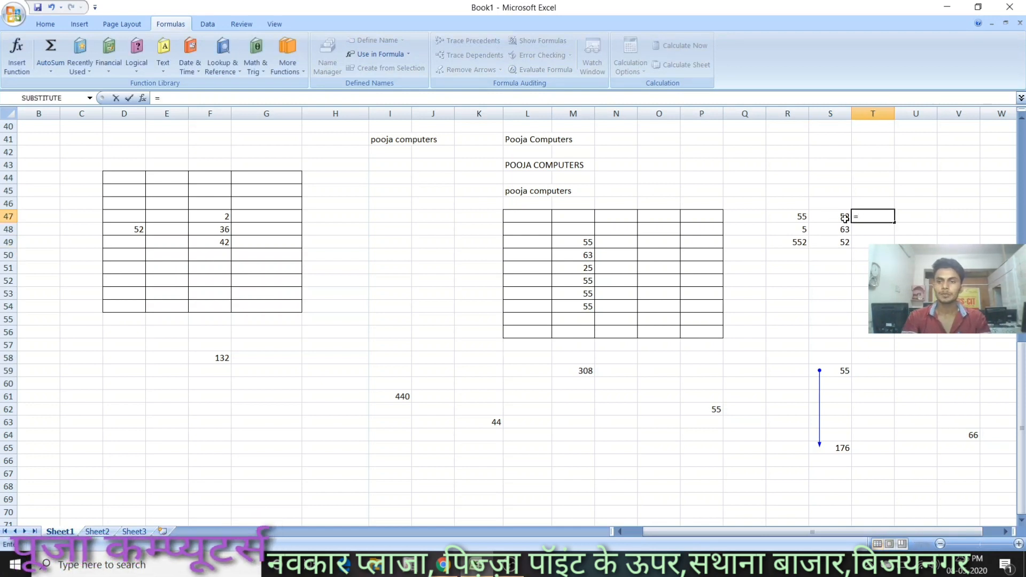
click(798, 217)
text(+)
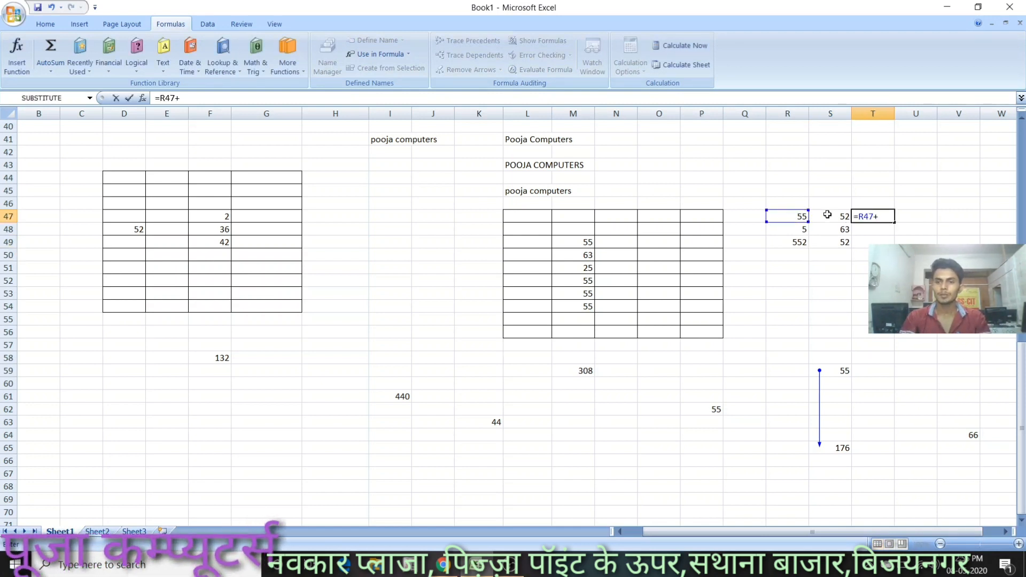
click(828, 215)
key(Return)
click(882, 216)
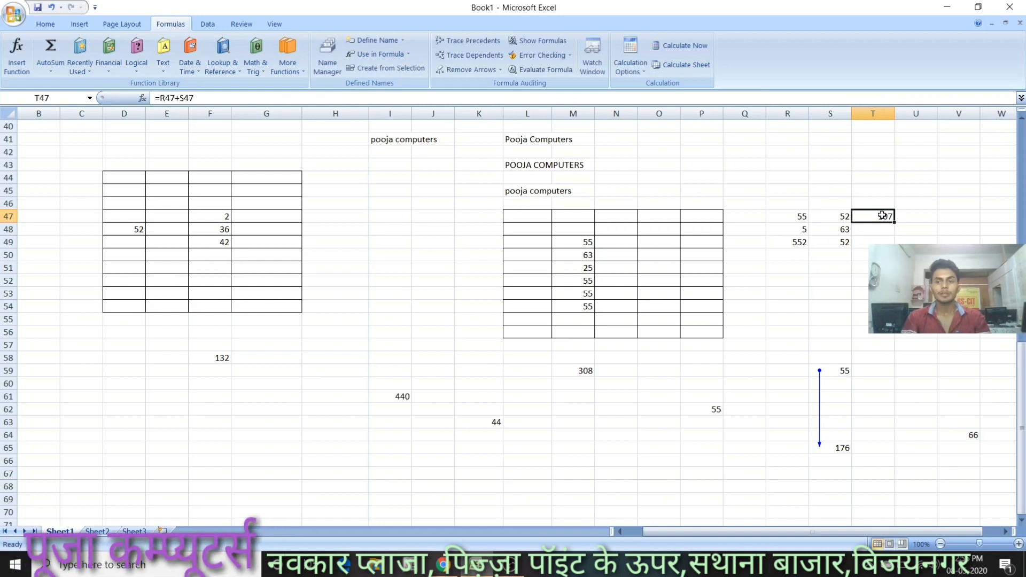
drag(894, 220, 890, 247)
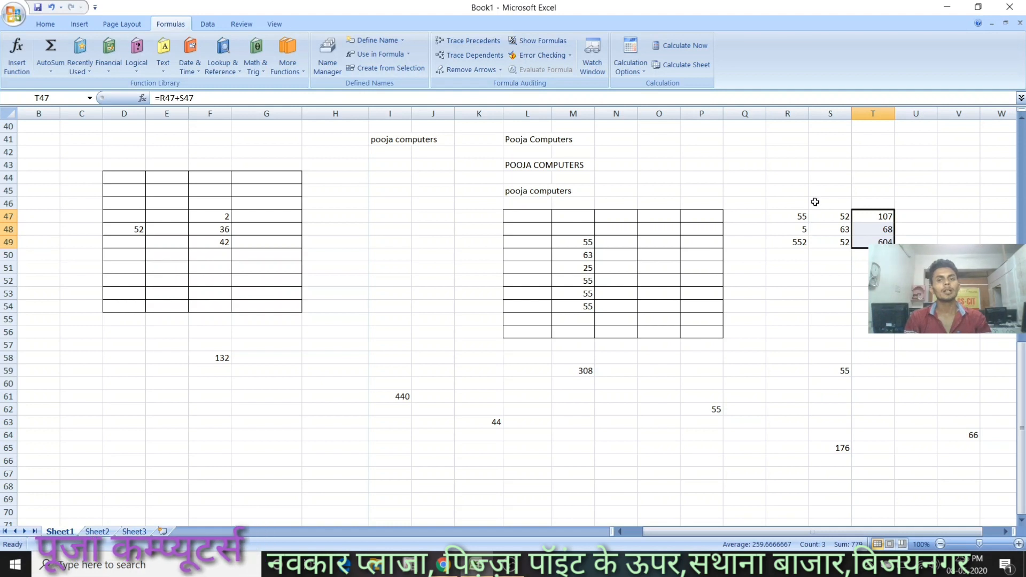
- Set the workbook's calculation option to Manual and undo the formula fill below T47
click(636, 73)
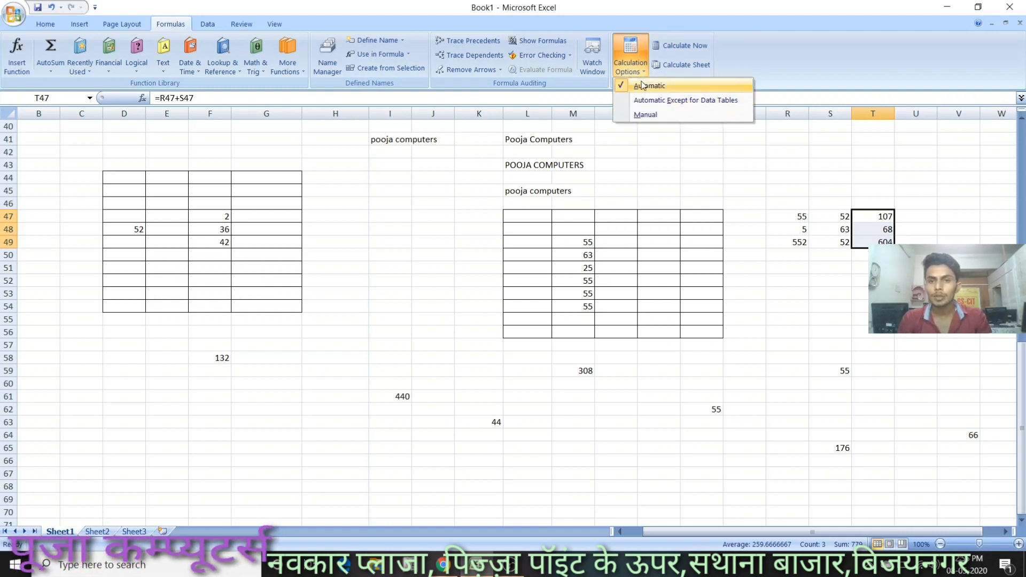
click(641, 116)
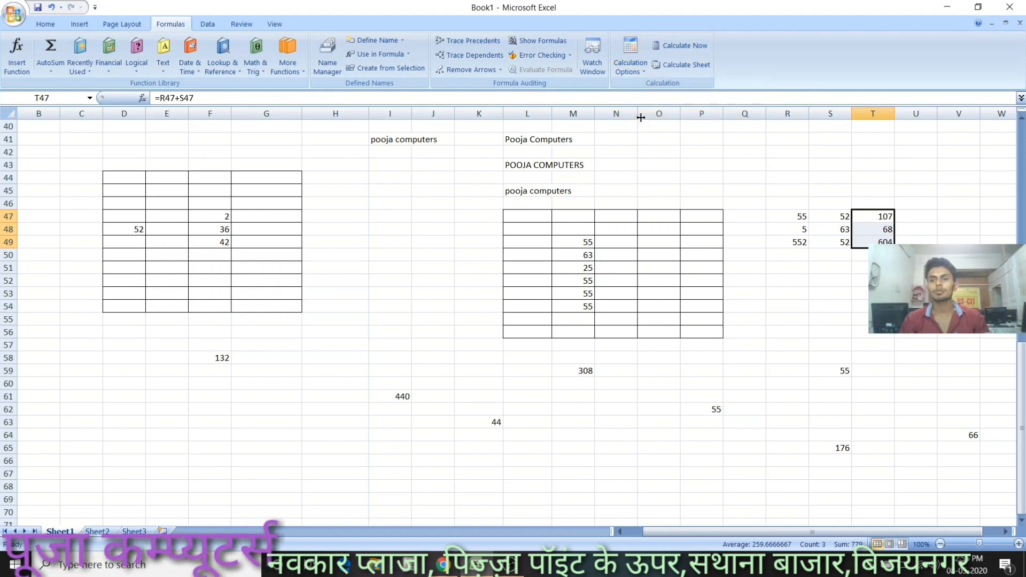
click(865, 217)
key(ctrl+z)
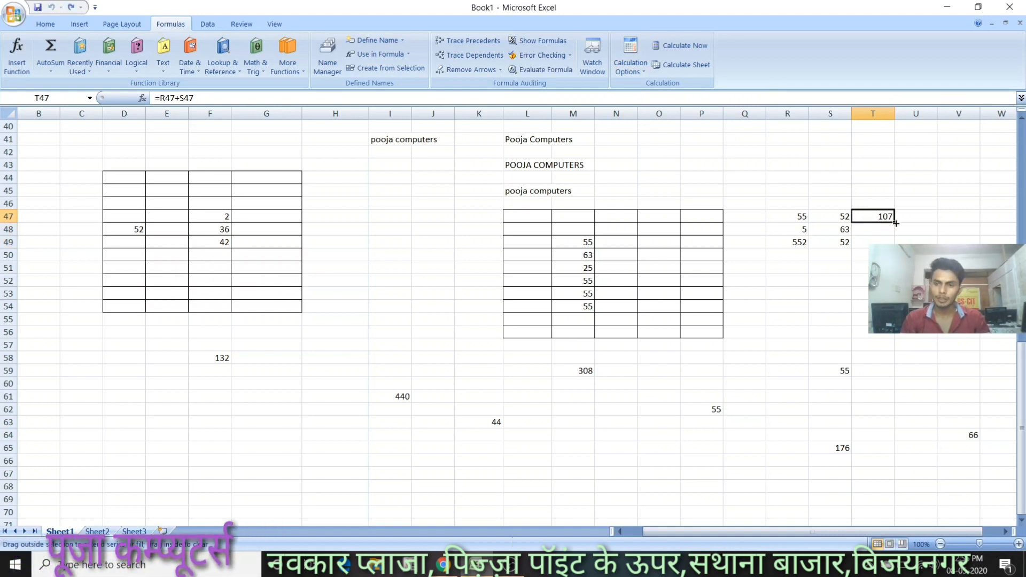
- Fill the T47 formula down to T49 under manual calculation and recalculate the workbook with Calculate Now
drag(896, 221, 895, 247)
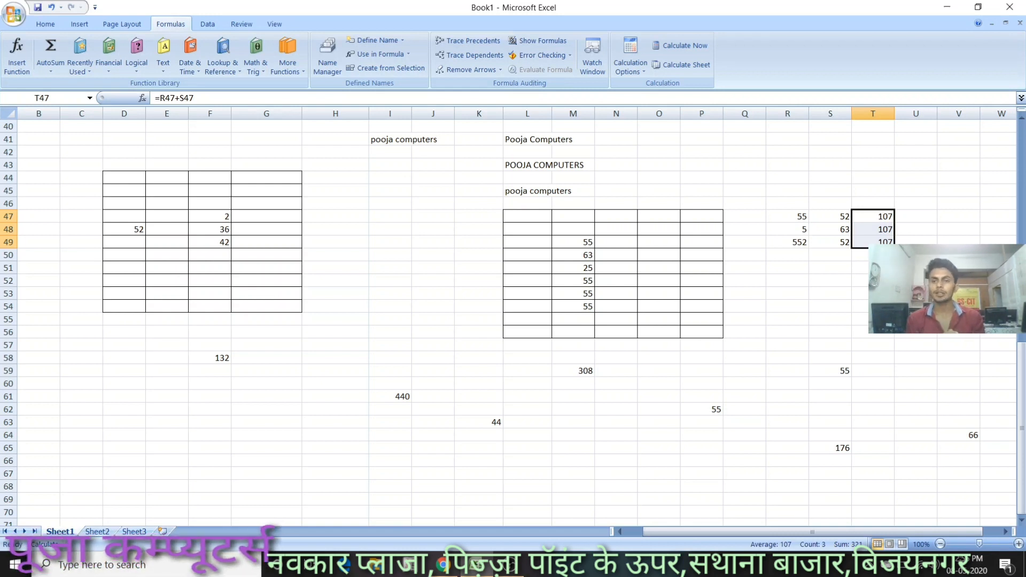
click(621, 70)
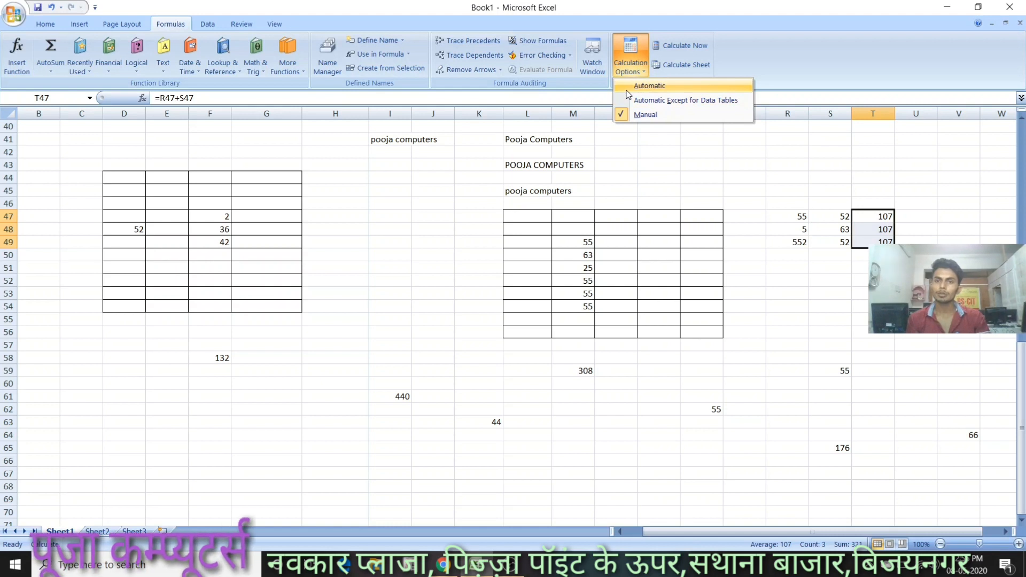
click(671, 45)
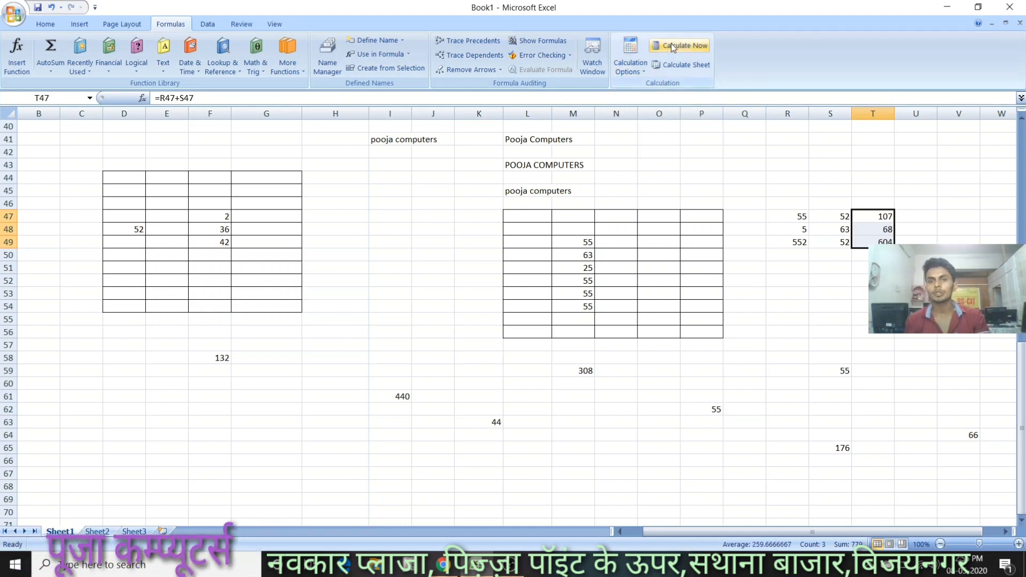